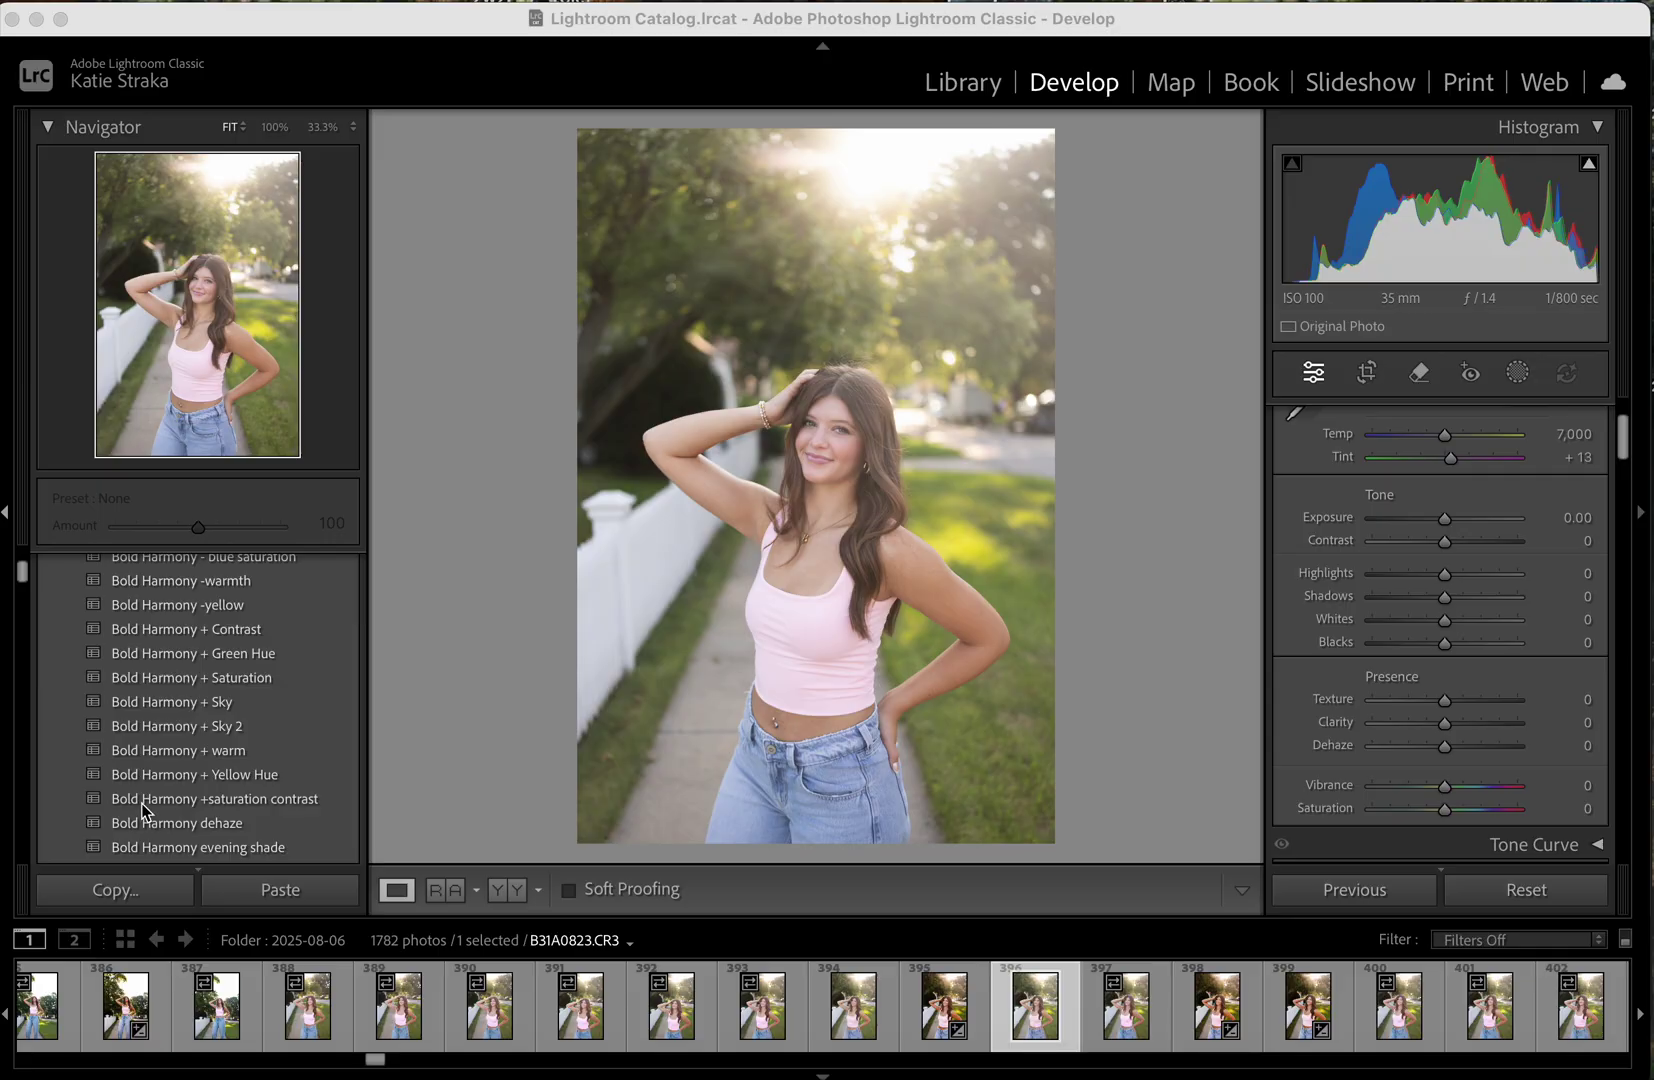
- Apply the Bold Harmony +saturation contrast preset to the walkway portrait in Lightroom Classic
left_click(244, 799)
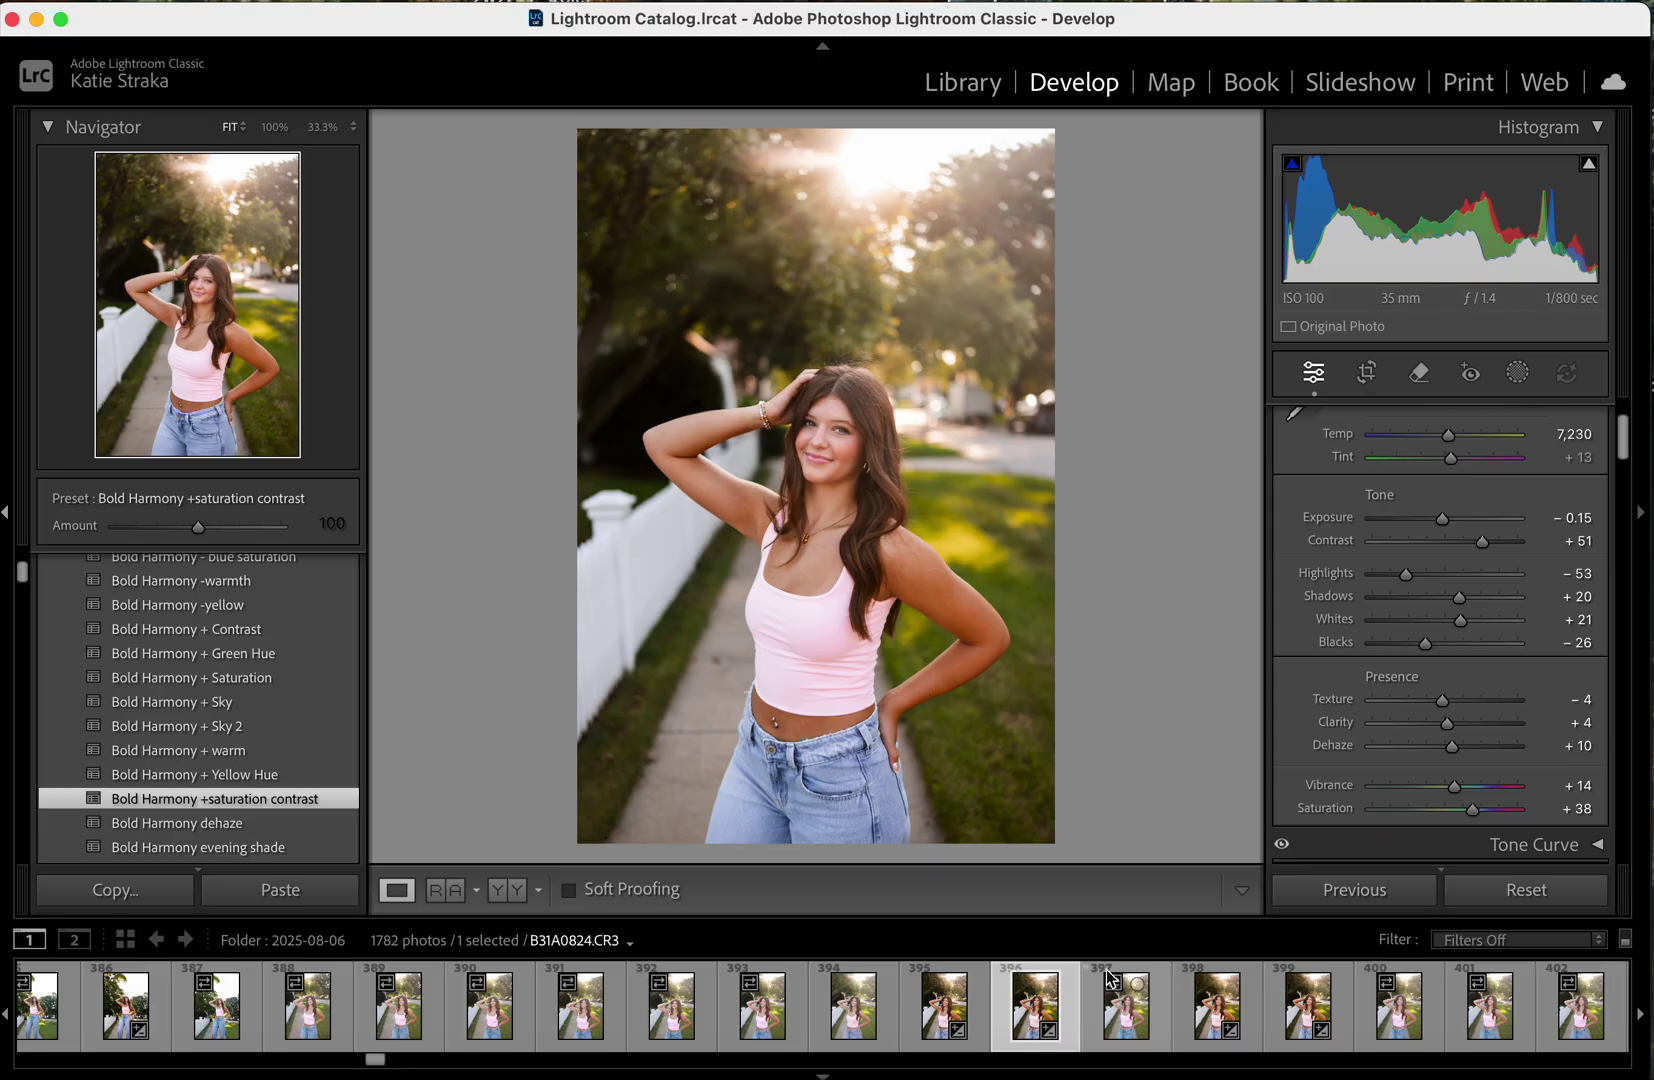
scroll(730, 1017, "up", 2)
scroll(730, 1017, "up", 2)
scroll(730, 1016, "down", 1)
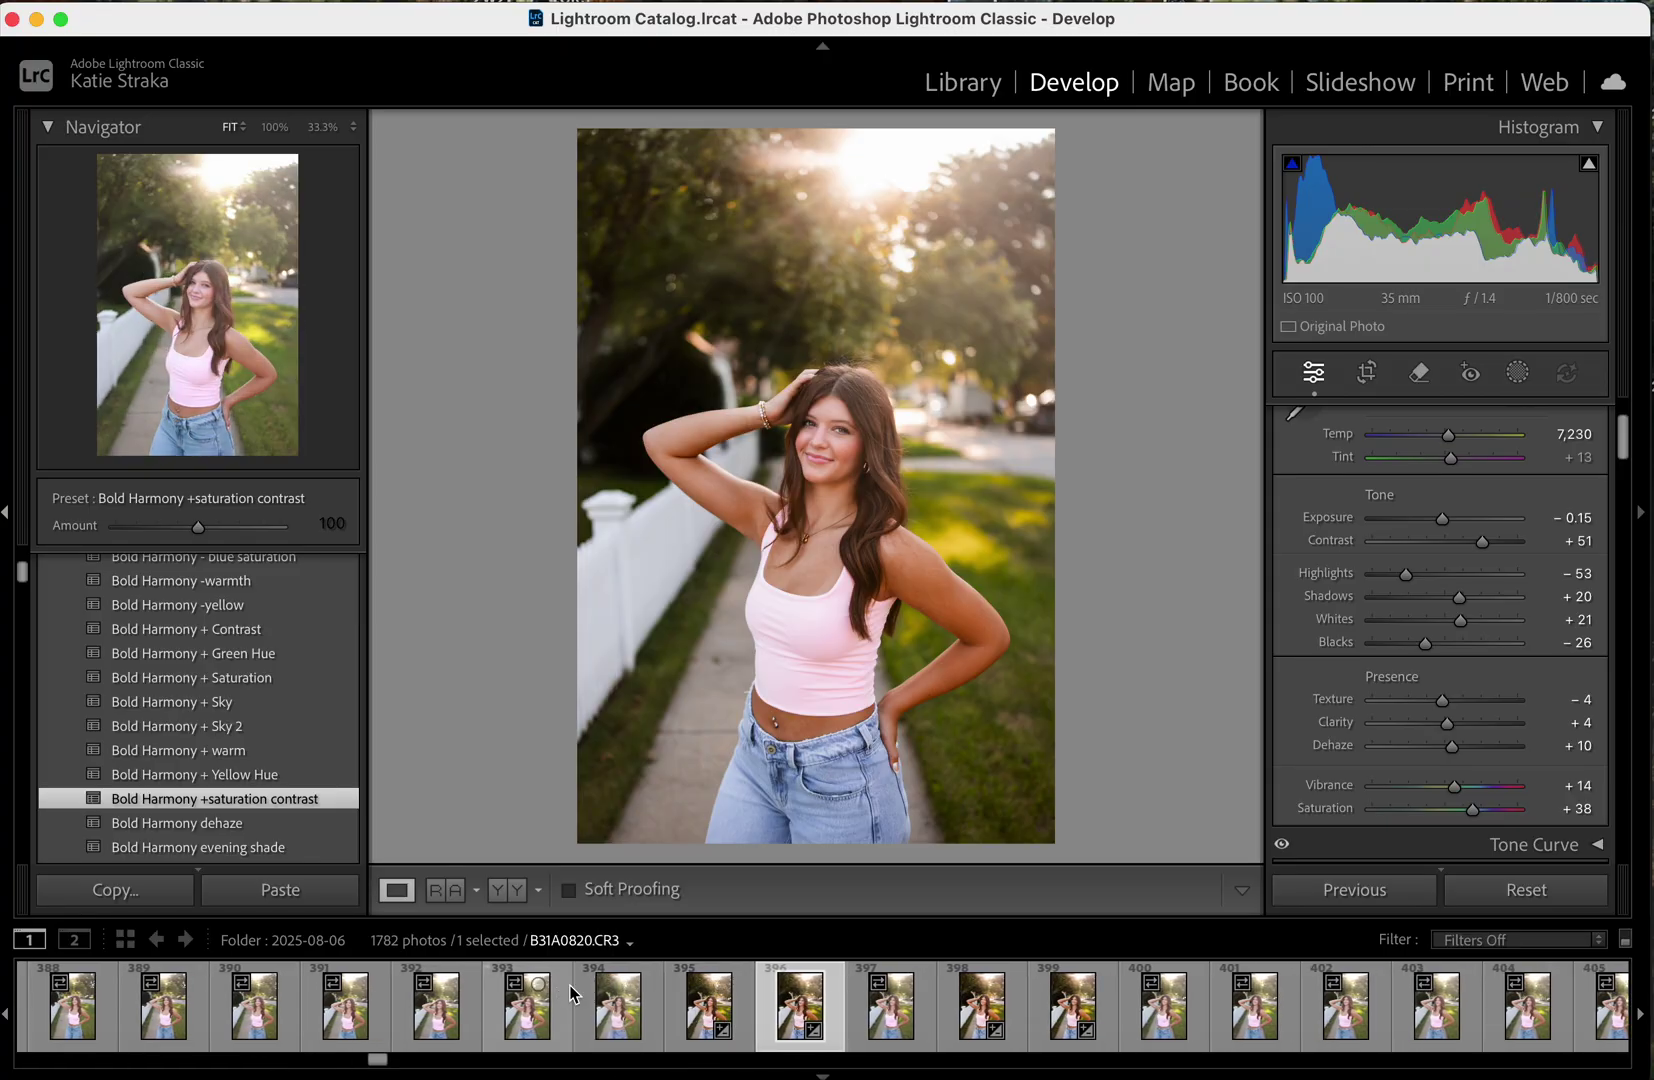
scroll(559, 992, "down", 5)
scroll(621, 995, "down", 5)
scroll(693, 1002, "down", 6)
scroll(691, 1002, "down", 4)
scroll(691, 1001, "down", 4)
scroll(692, 1001, "down", 4)
scroll(691, 1002, "down", 3)
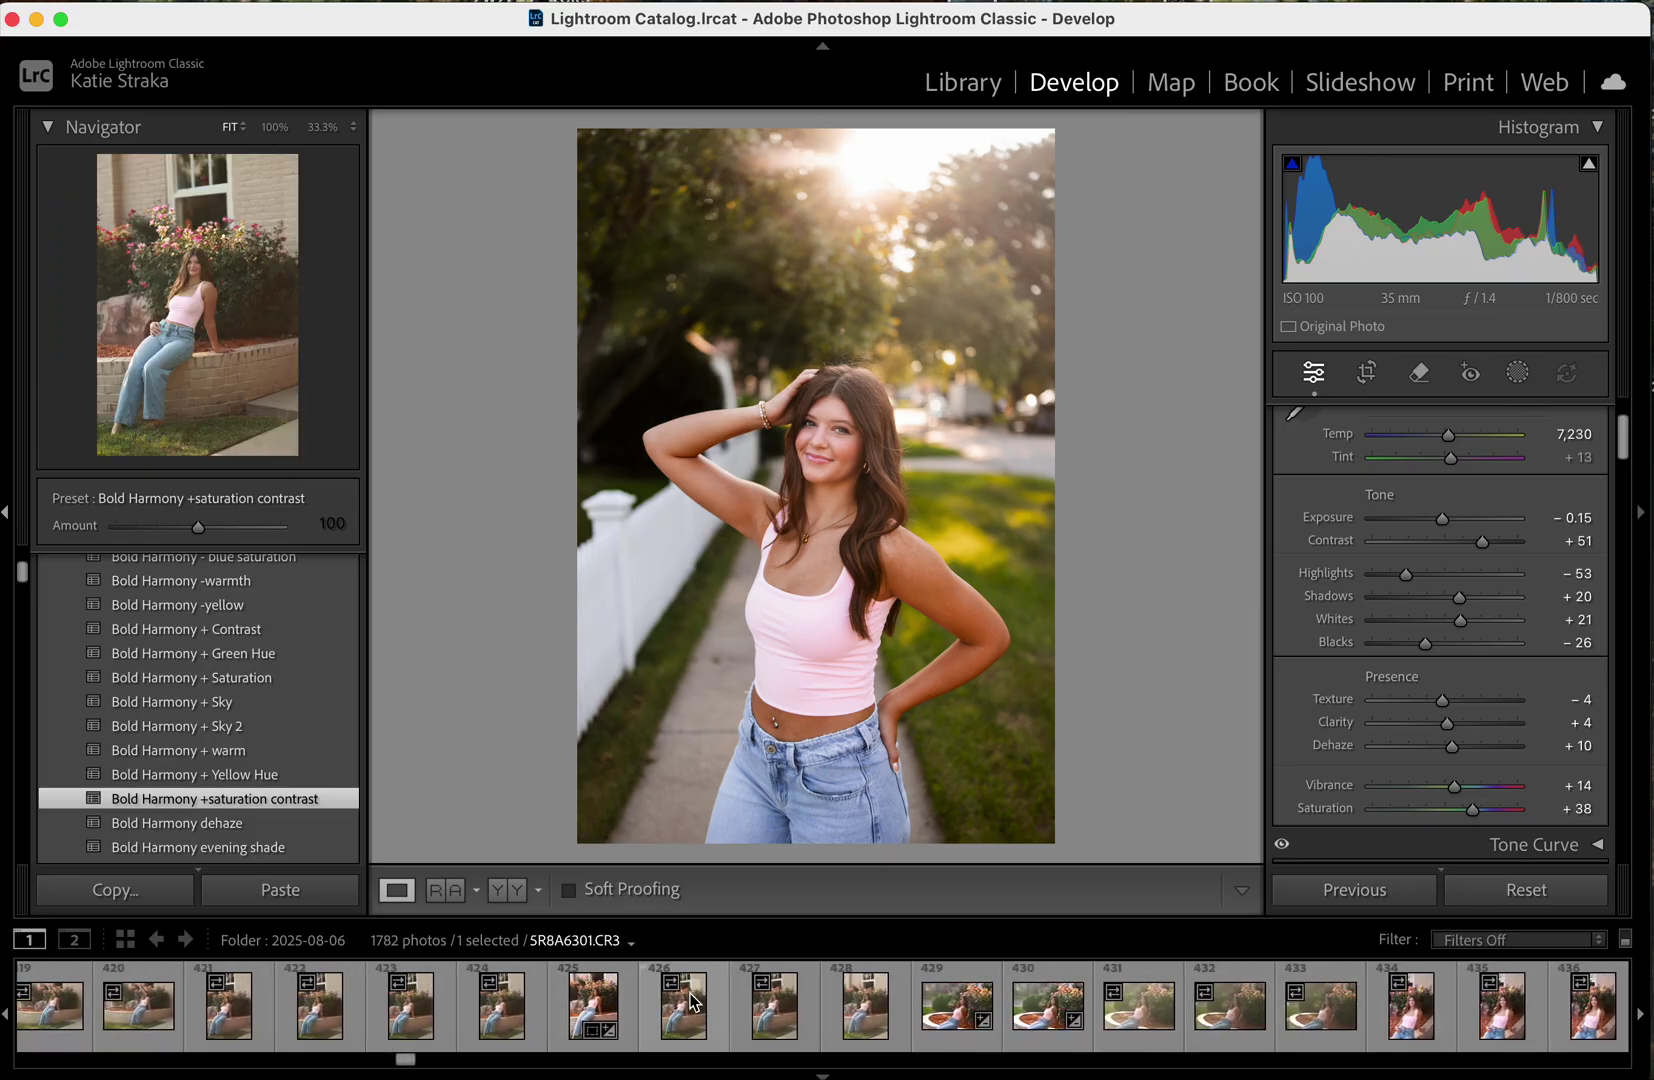
- Reset the flower-bed portrait, apply the Bold Harmony dehaze preset, and raise exposure to +0.25
left_click(1037, 1024)
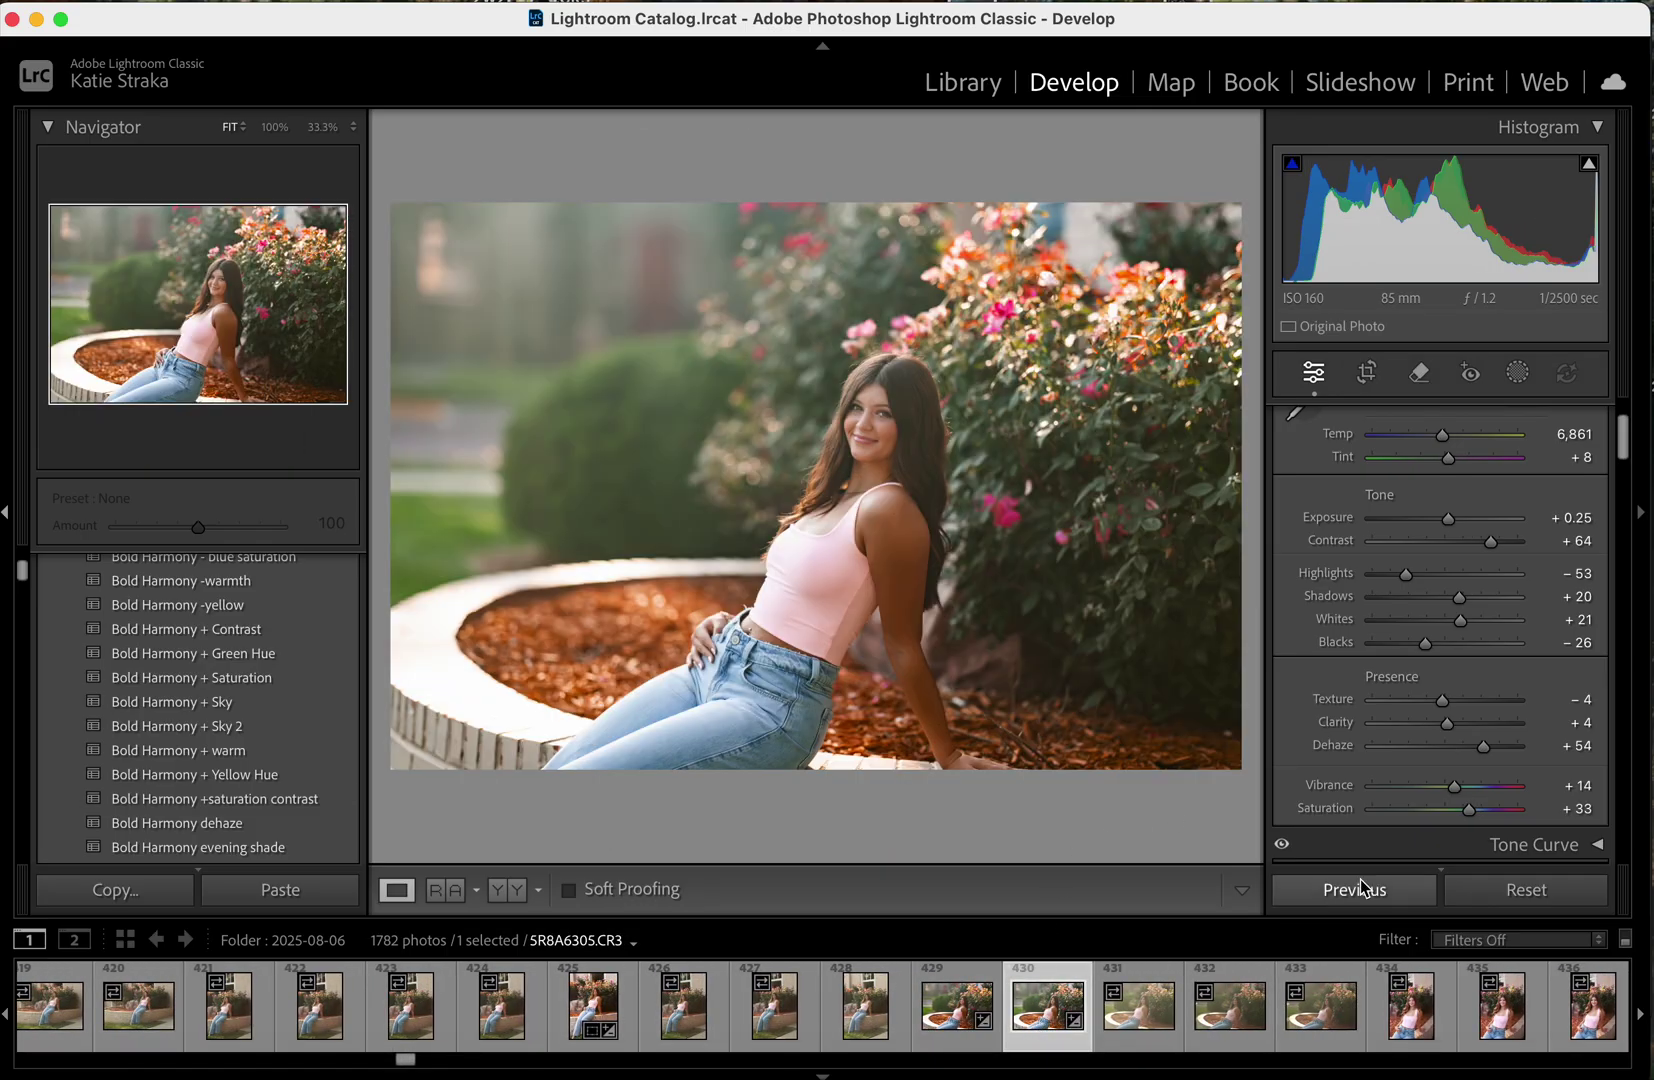
left_click(1524, 891)
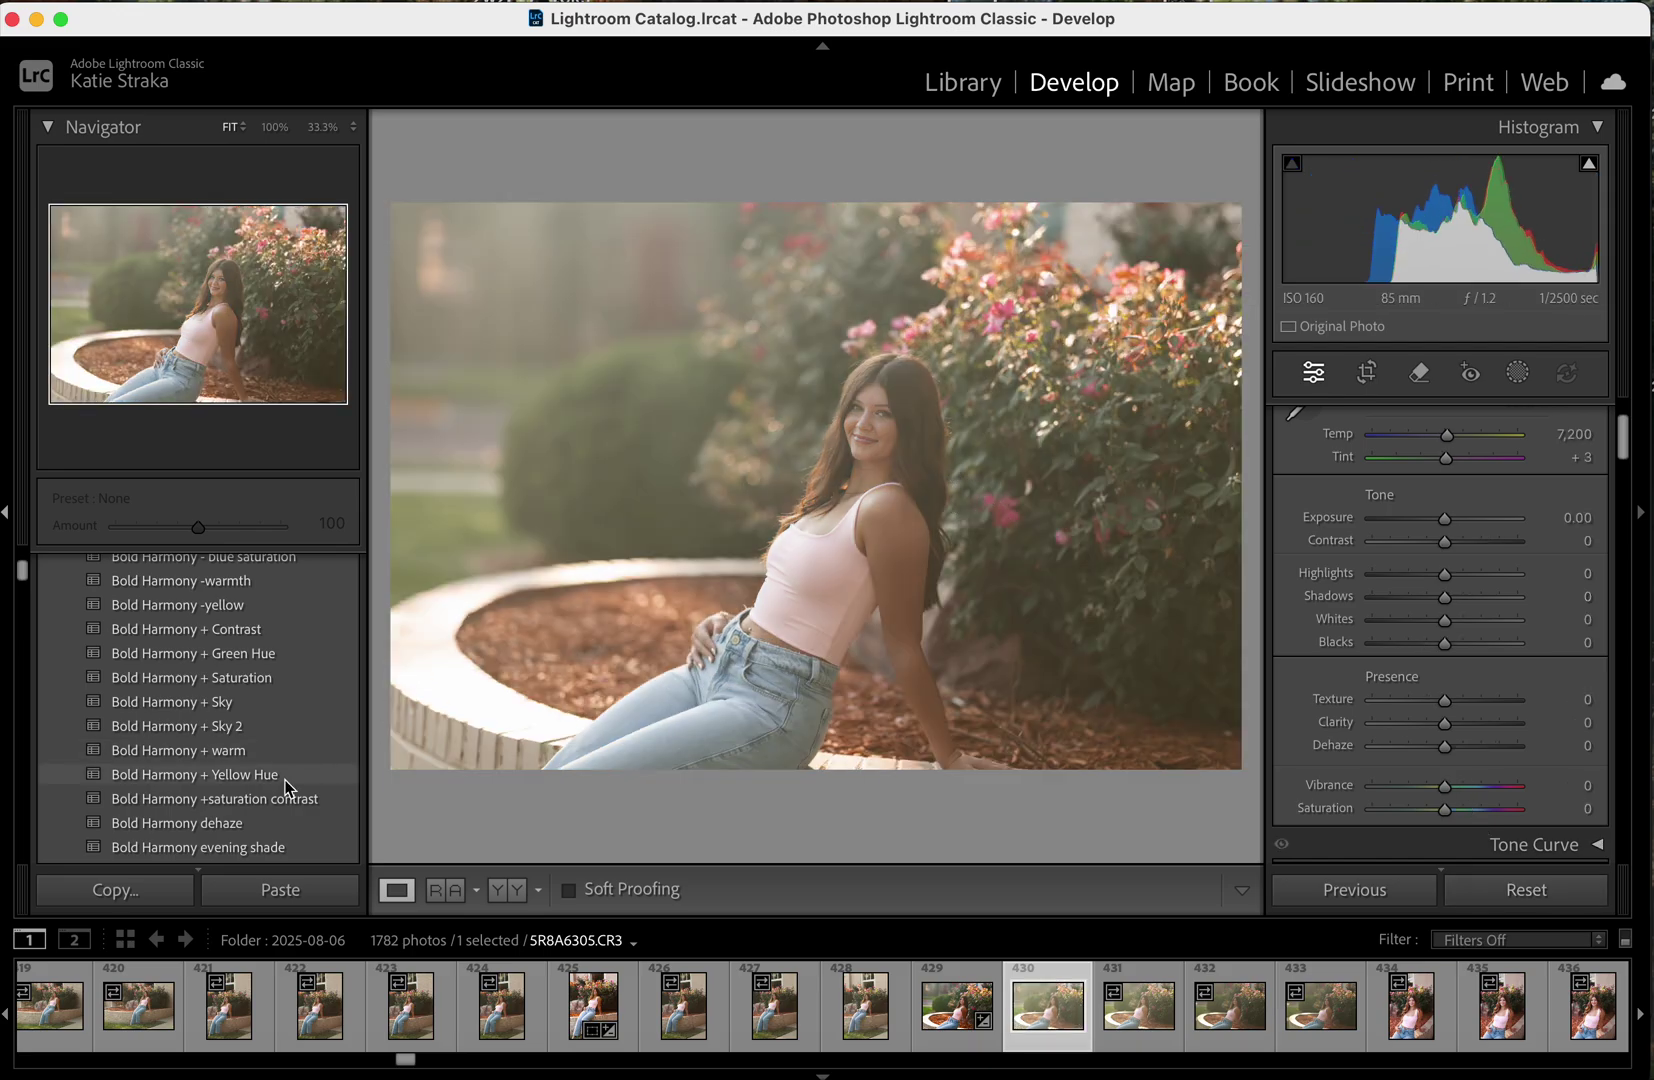
left_click(196, 828)
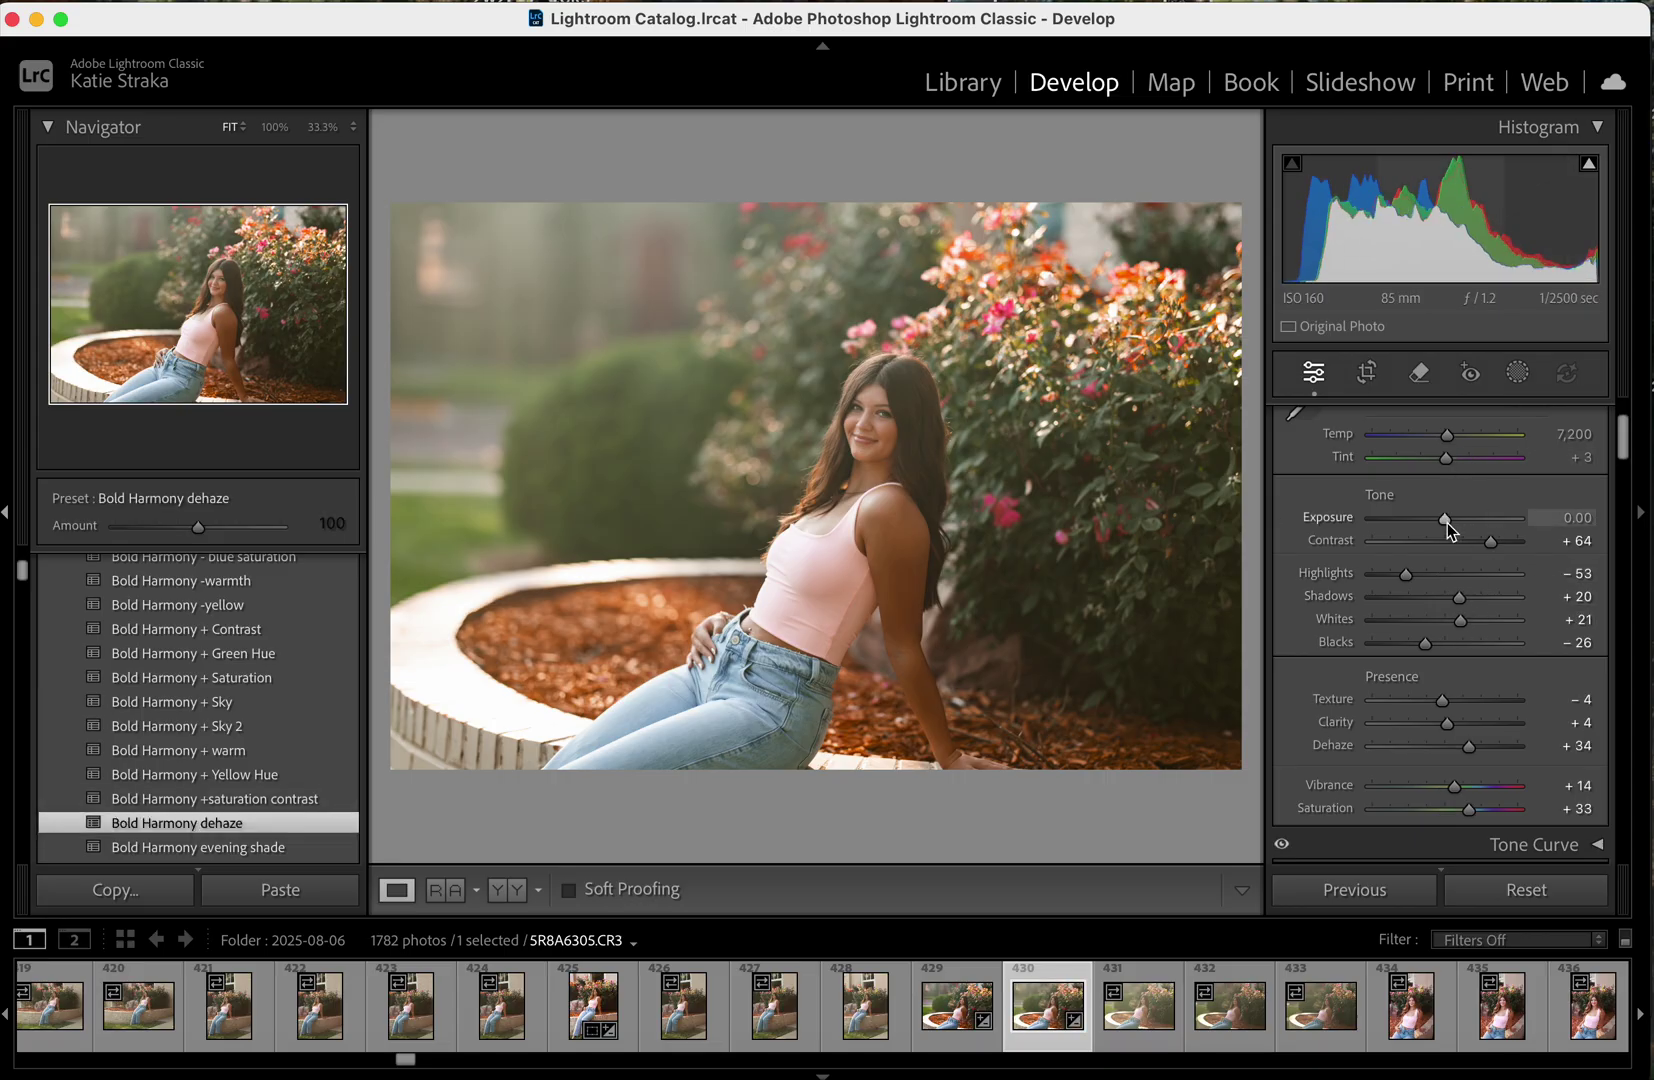
scroll(1447, 523, "down", 3)
scroll(1450, 546, "down", 2)
scroll(1450, 547, "down", 1)
left_click_drag(1465, 538, 1484, 547)
scroll(1467, 538, "up", 3)
scroll(1460, 529, "up", 3)
left_click_drag(1446, 528, 1452, 526)
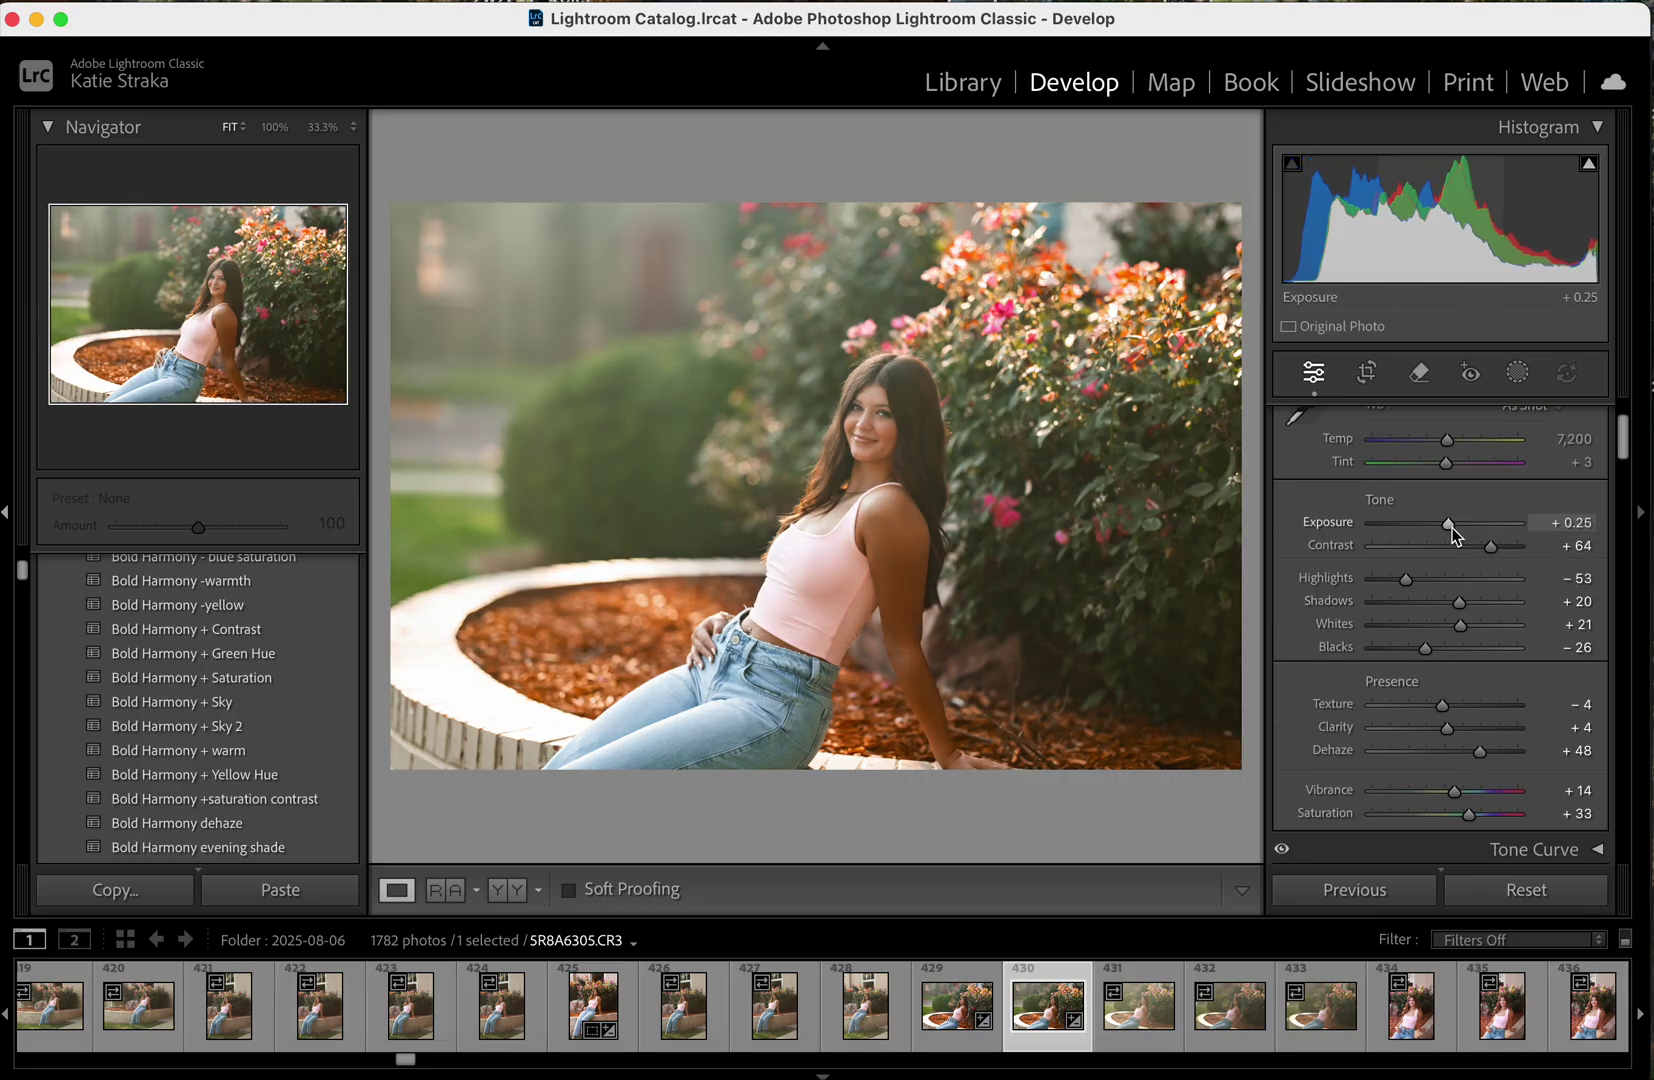
left_click_drag(1447, 444, 1453, 467)
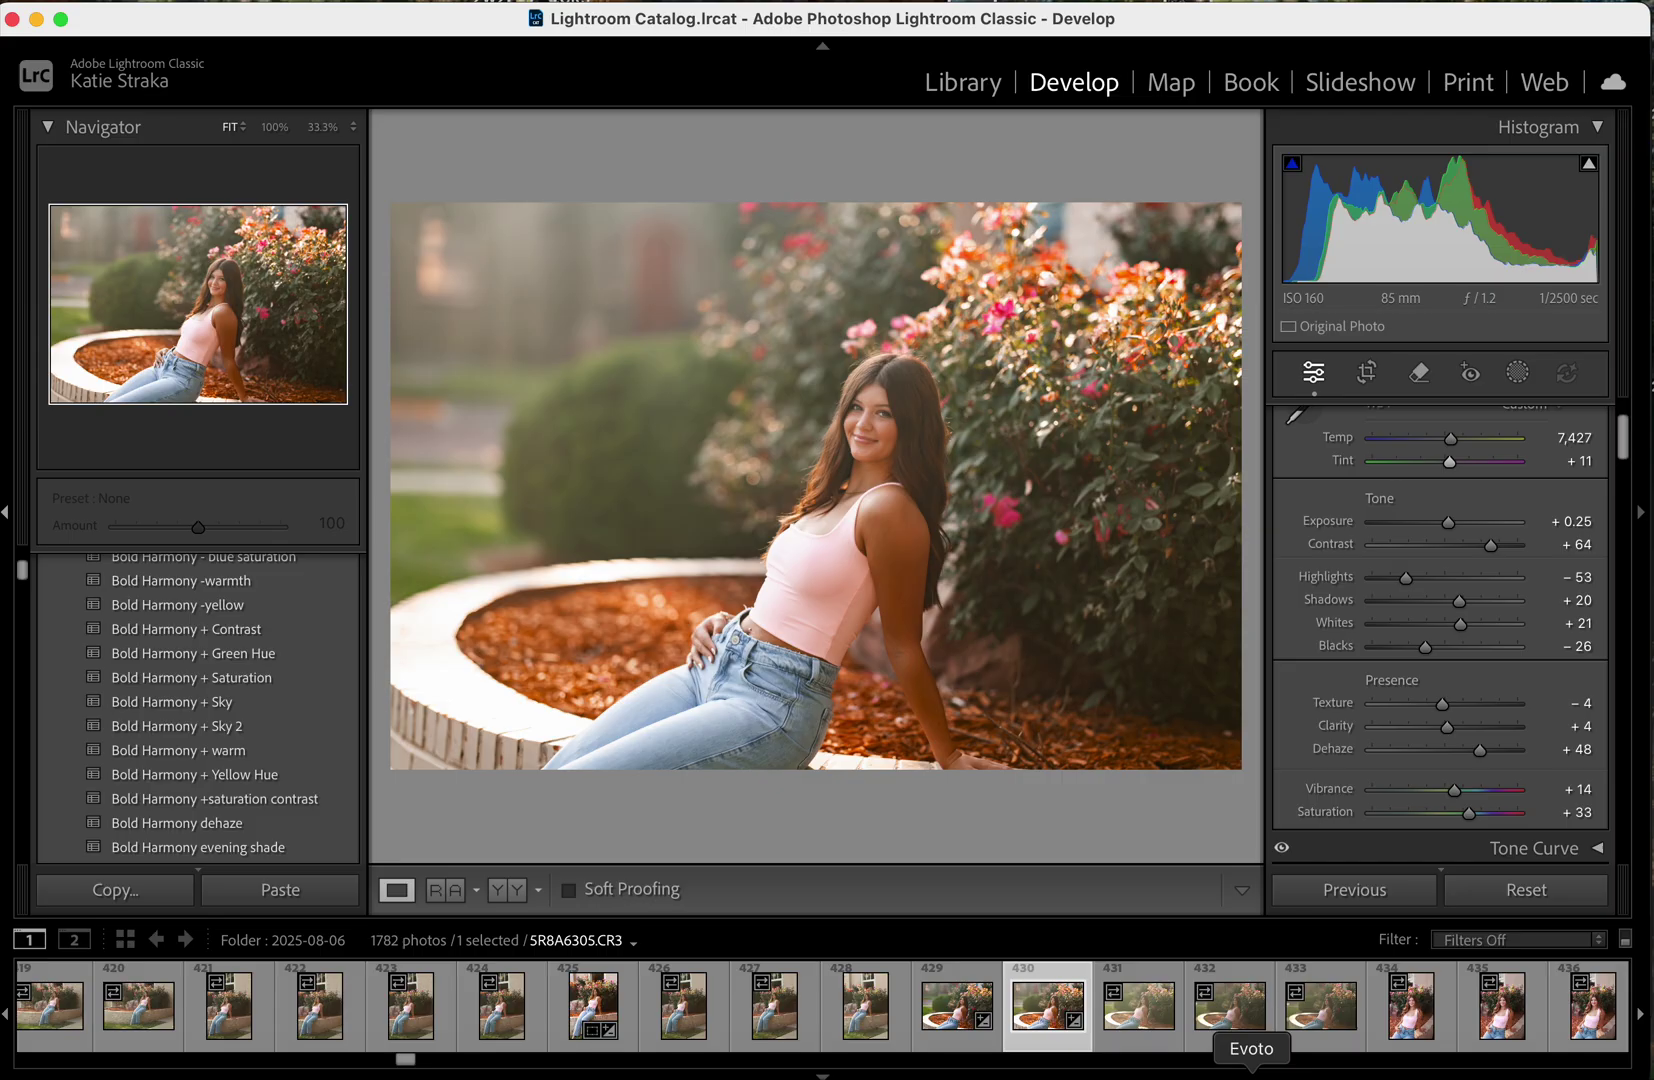
- In Evoto, give B31A0822 the Bold Harmony +saturation contrast preset from My Presets
left_click(1251, 1076)
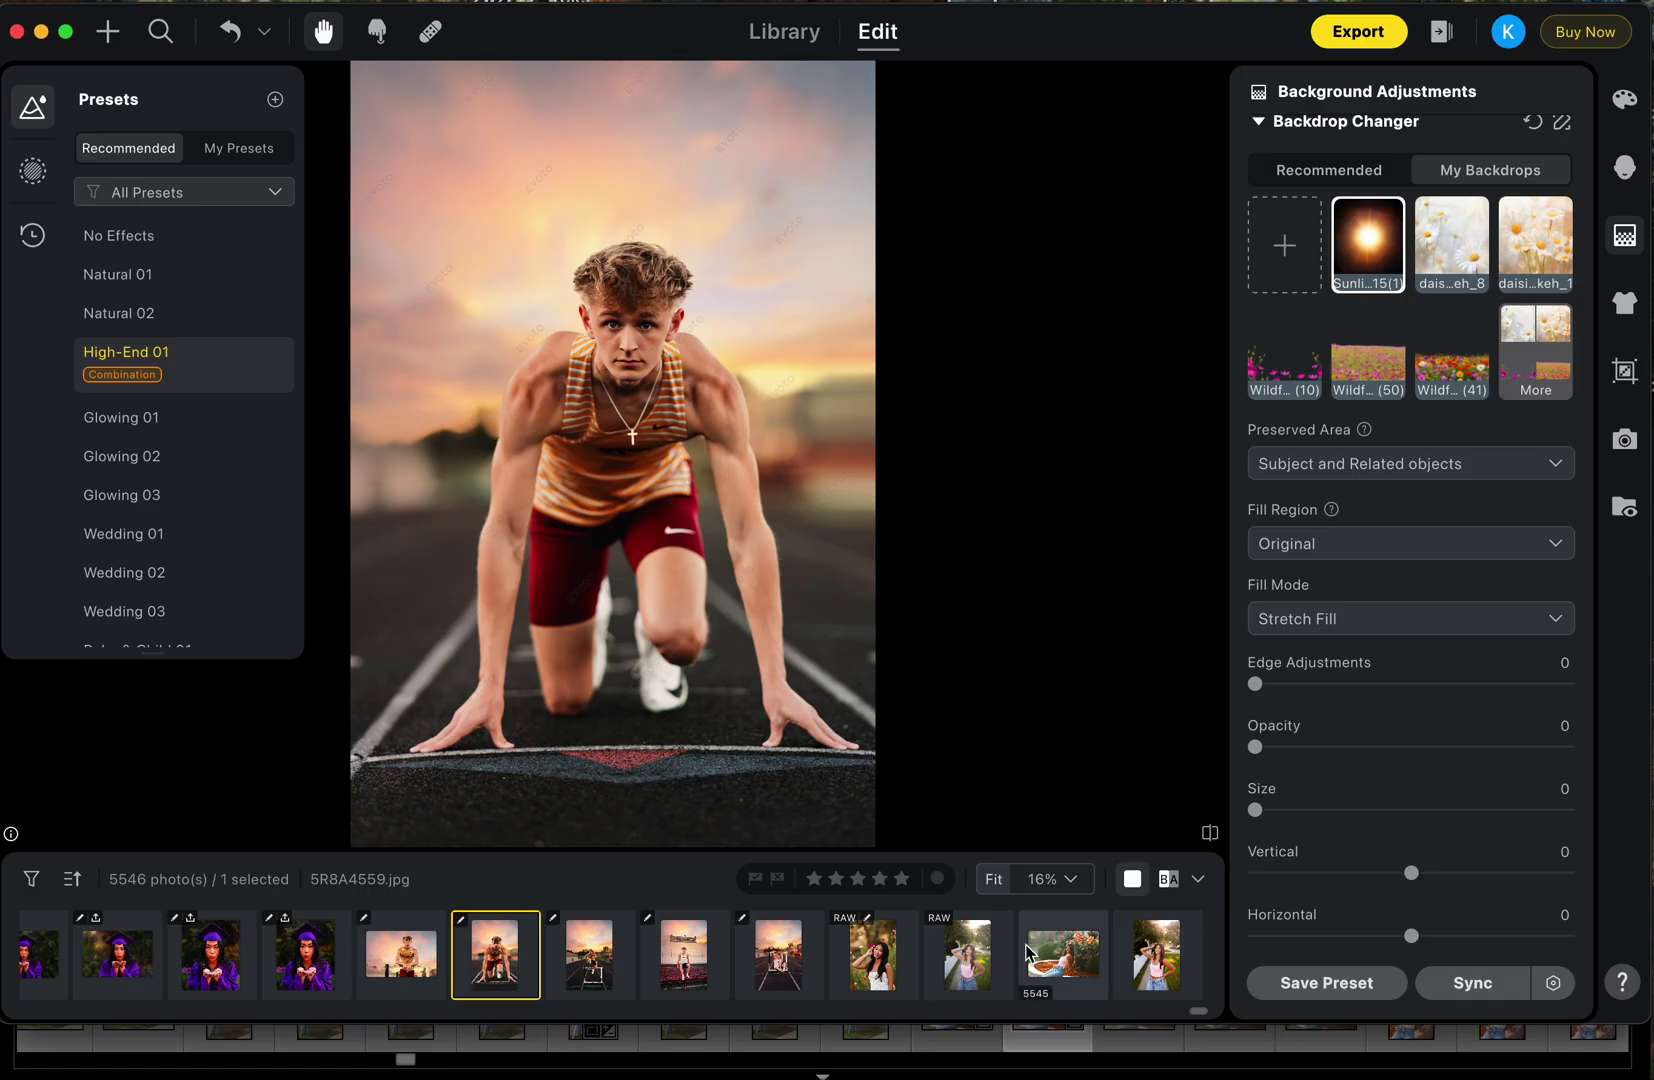
left_click(978, 979)
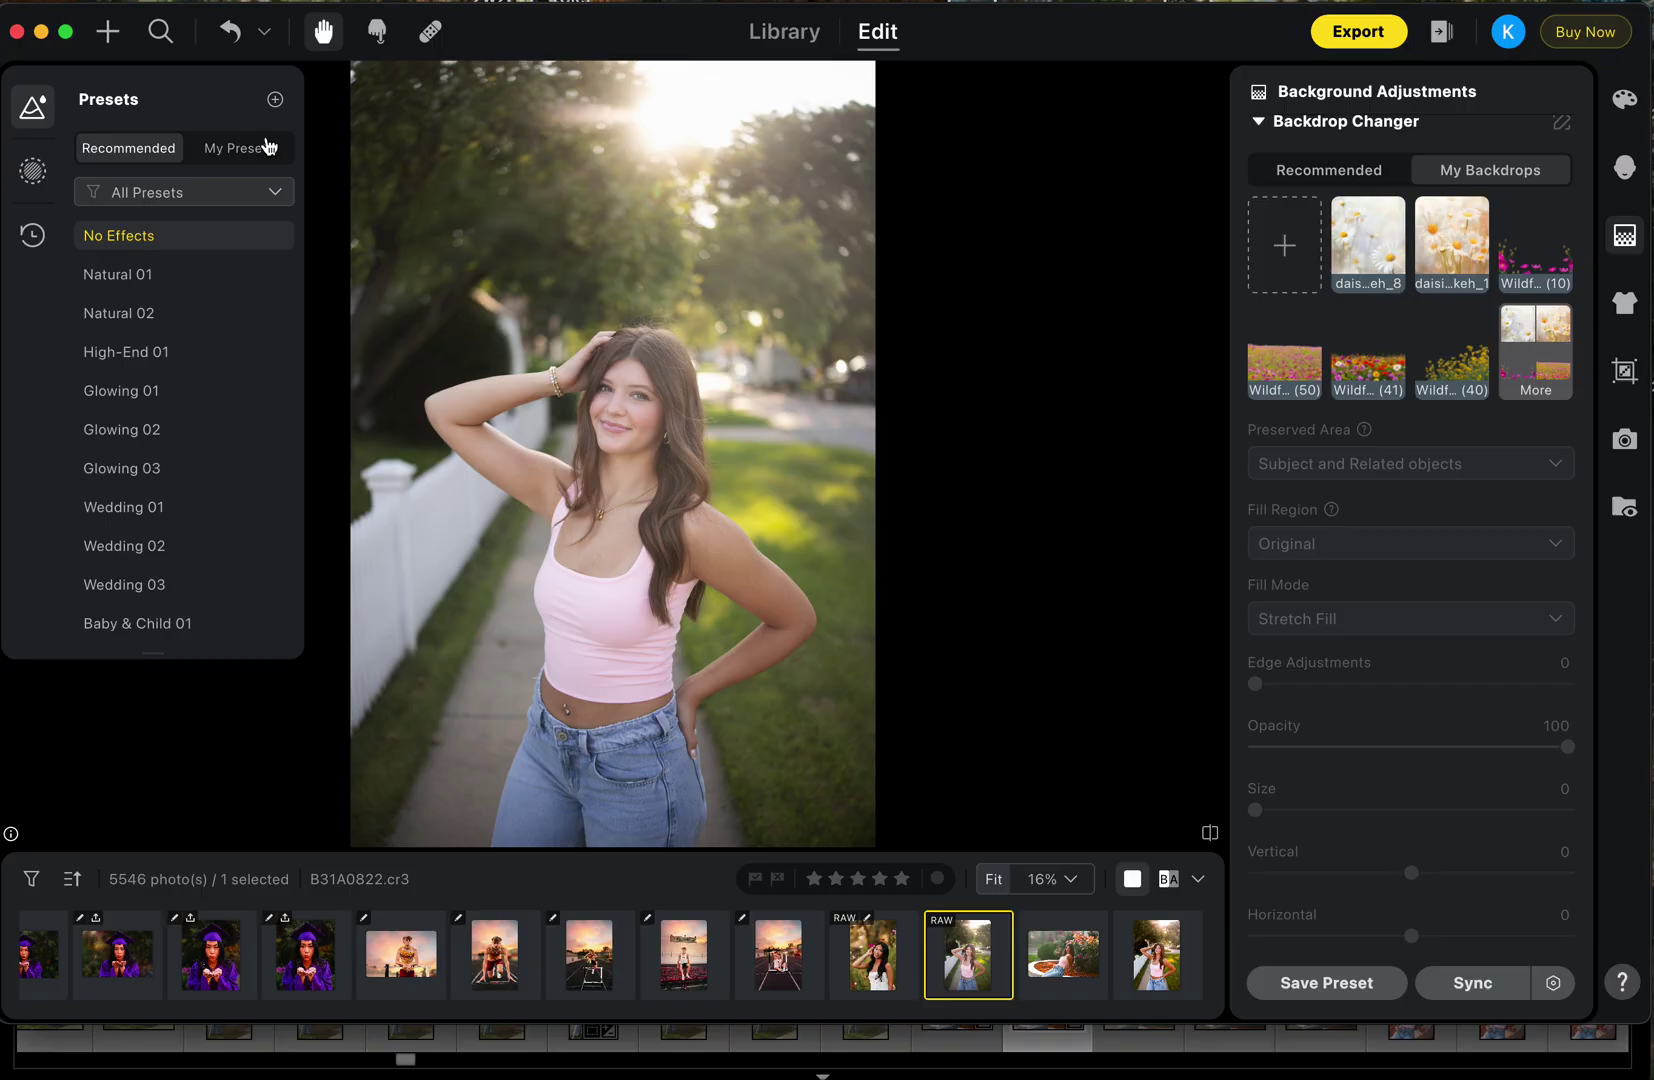
left_click(241, 151)
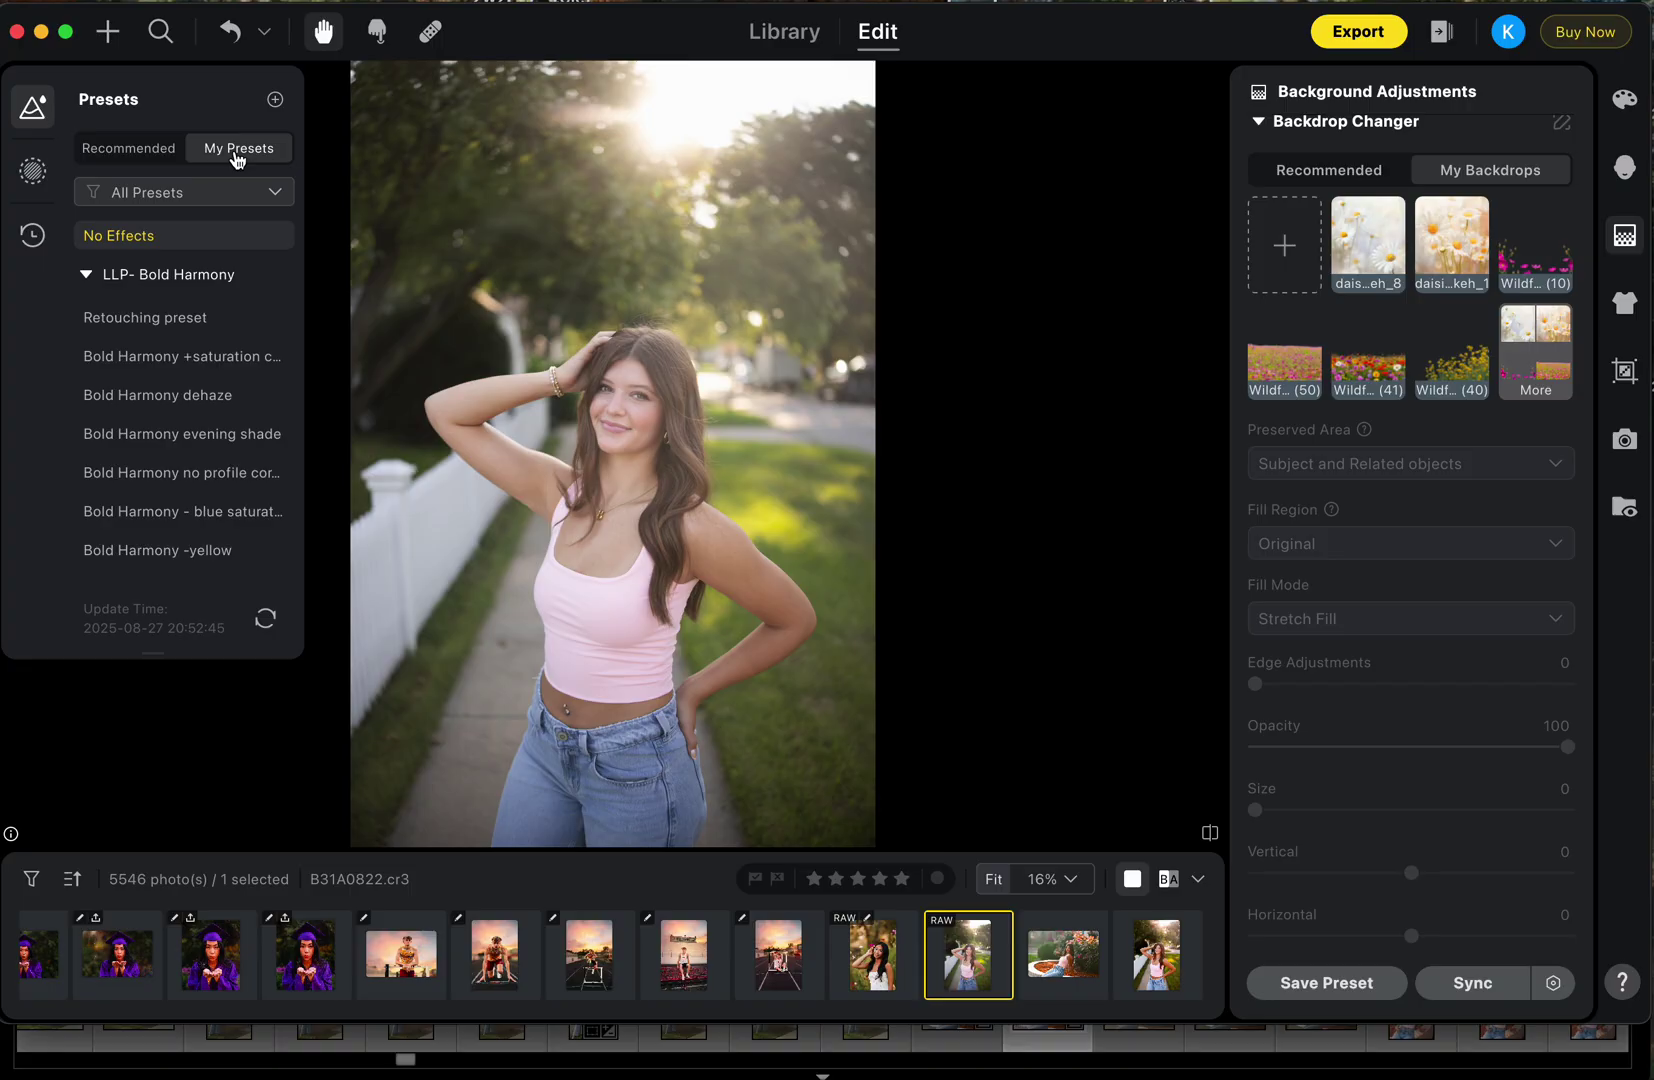
mouse_move(111, 390)
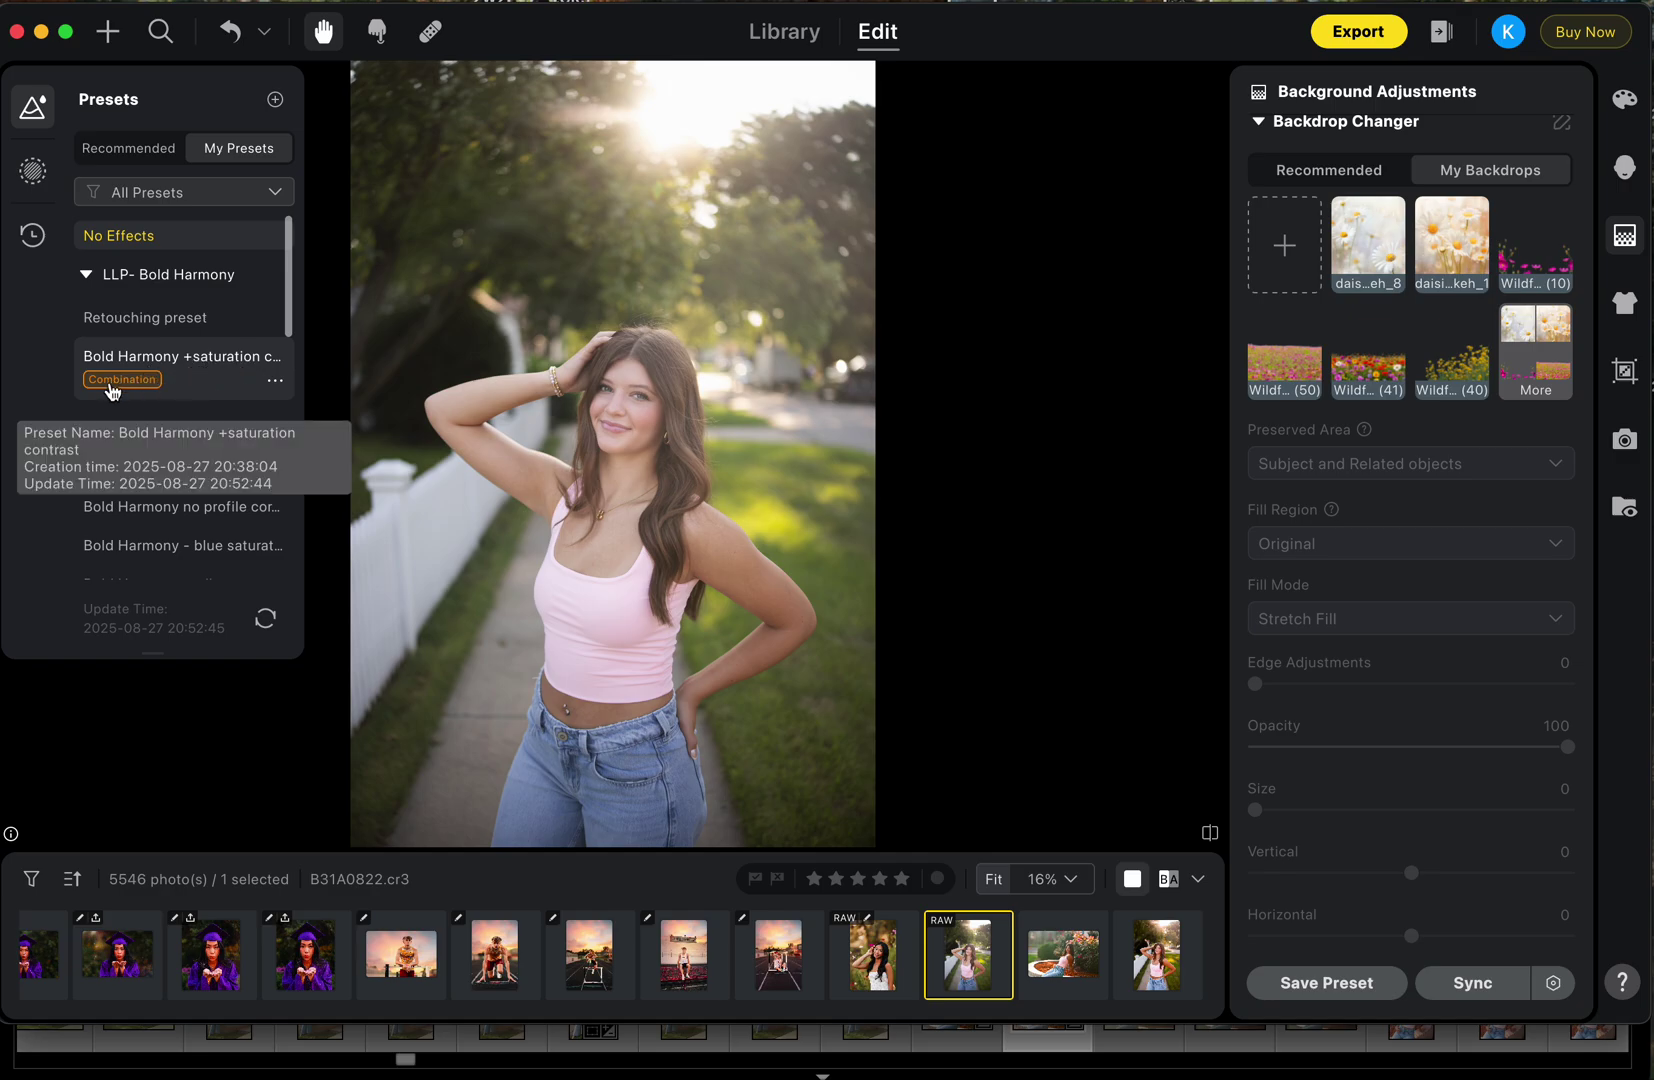
left_click(183, 381)
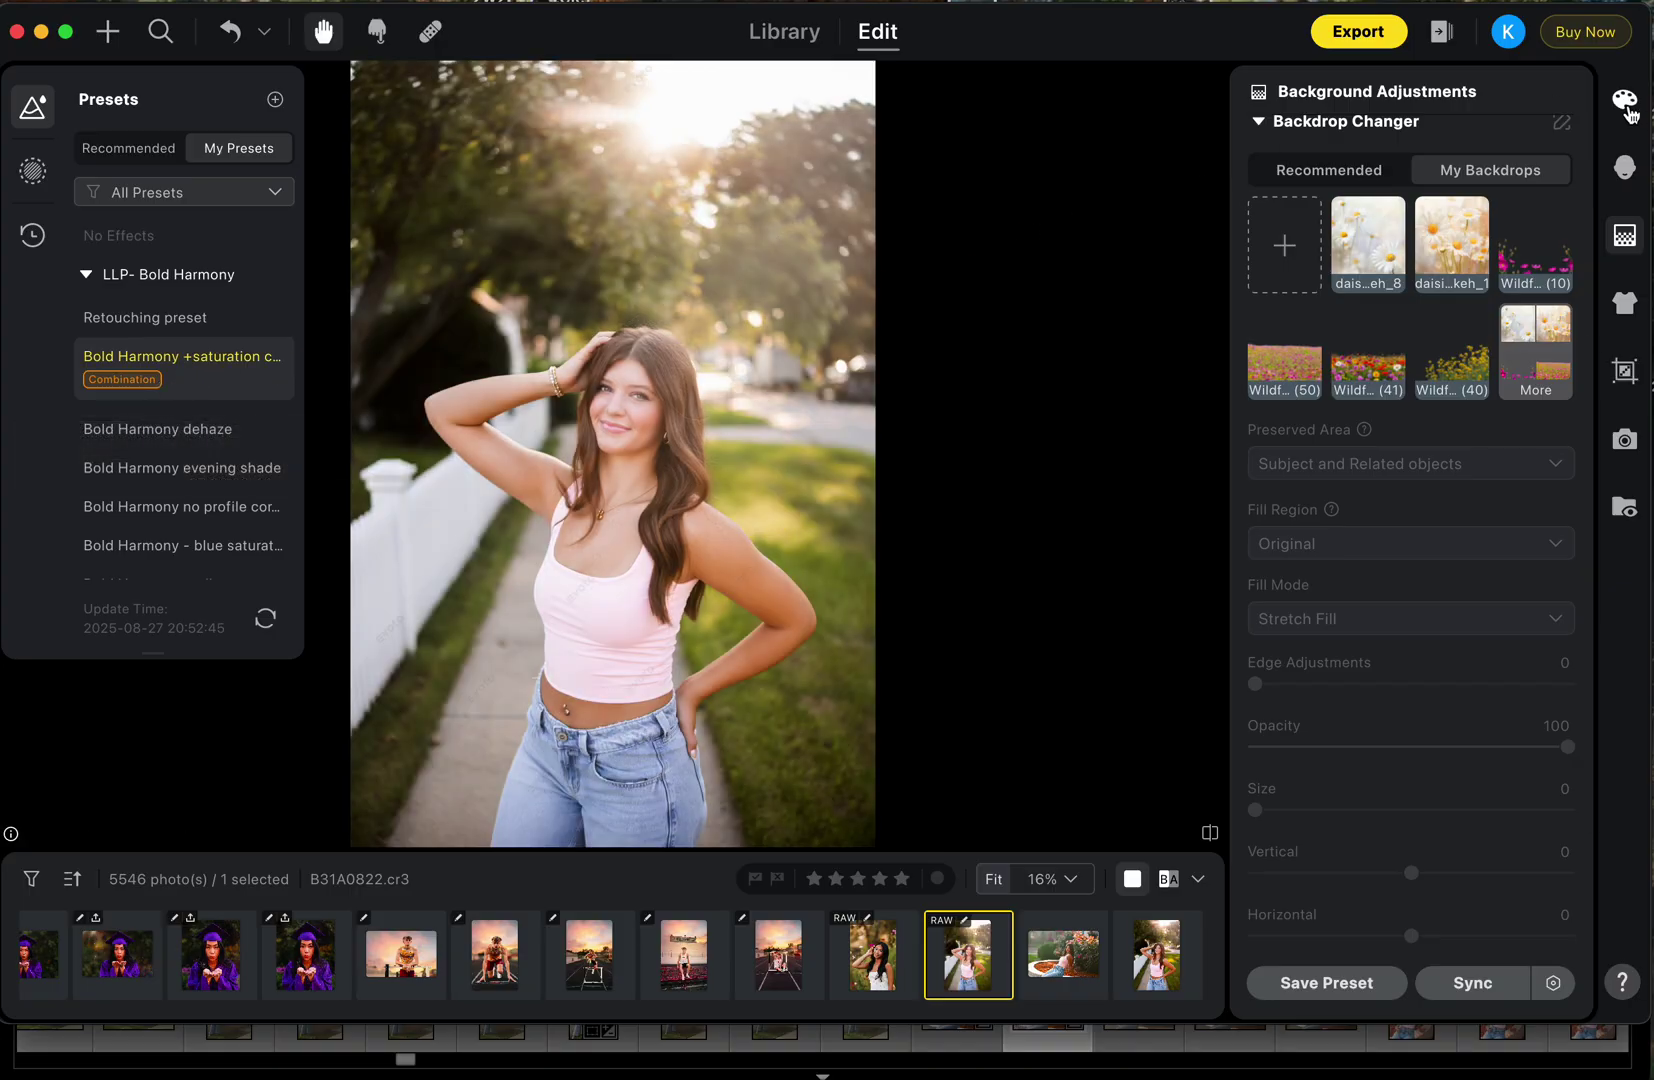
- Reset the walkway portrait's exposure to 0.00 and show its portrait retouching settings
left_click(1626, 100)
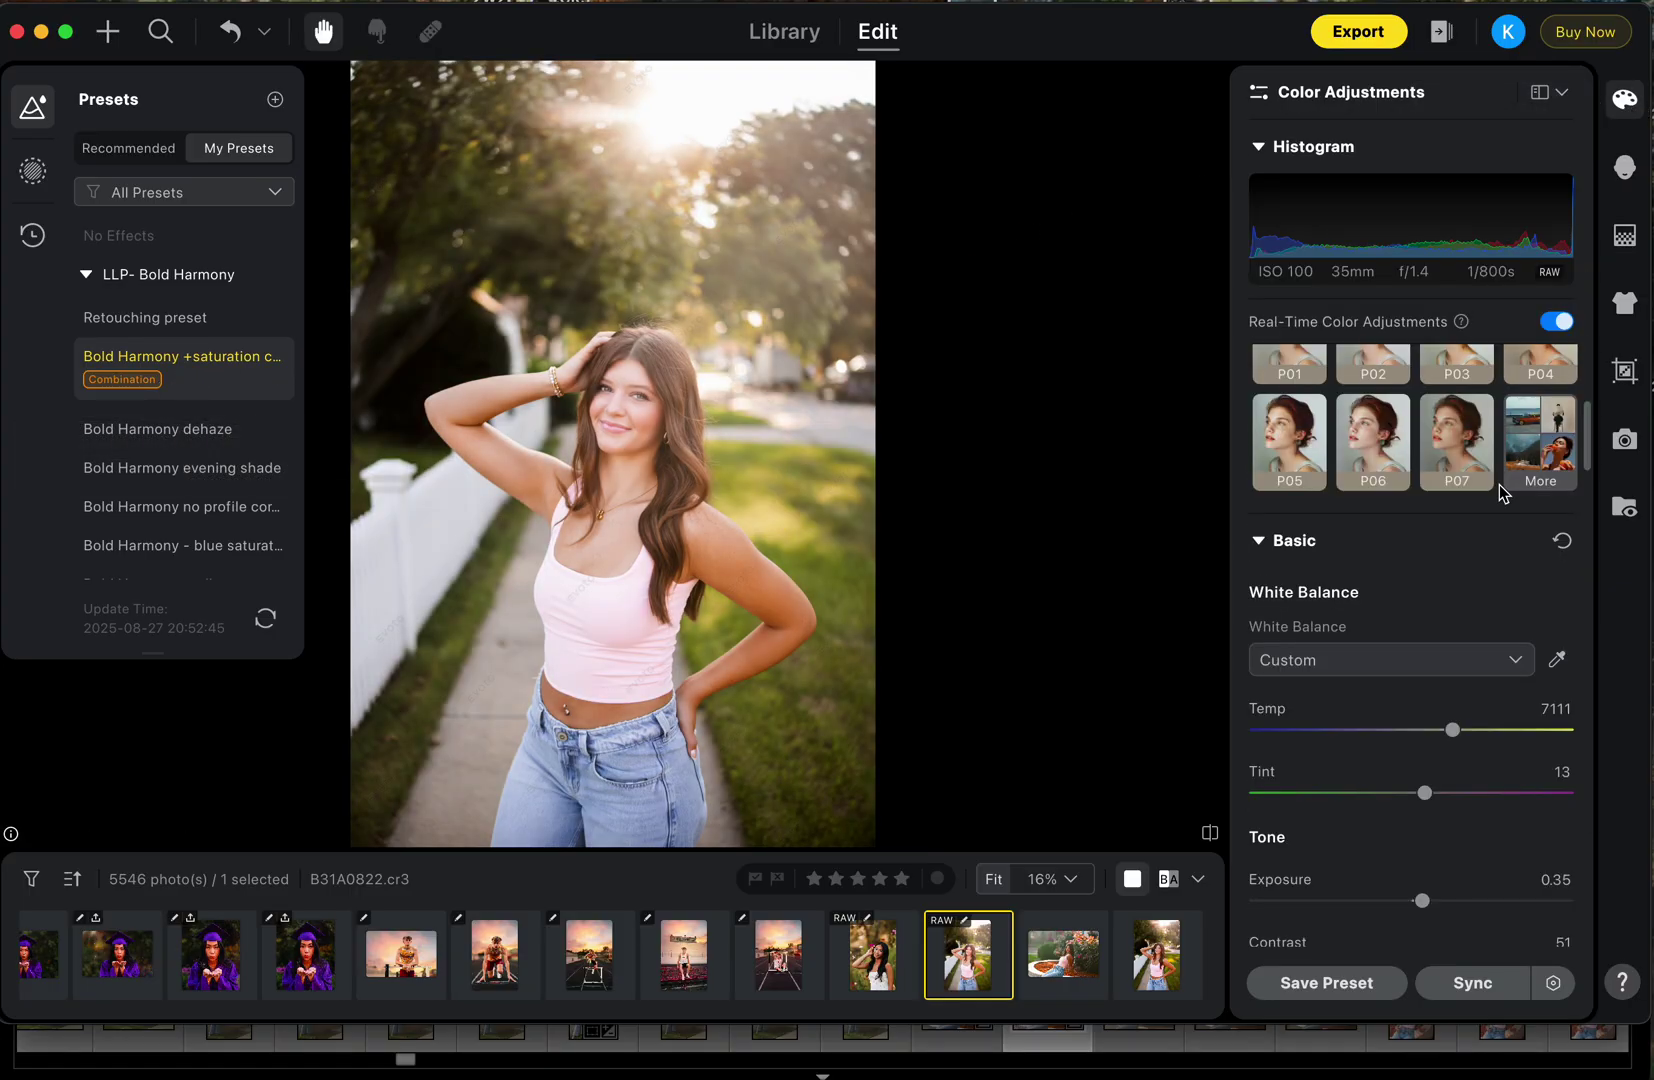
left_click_drag(1420, 902, 1412, 909)
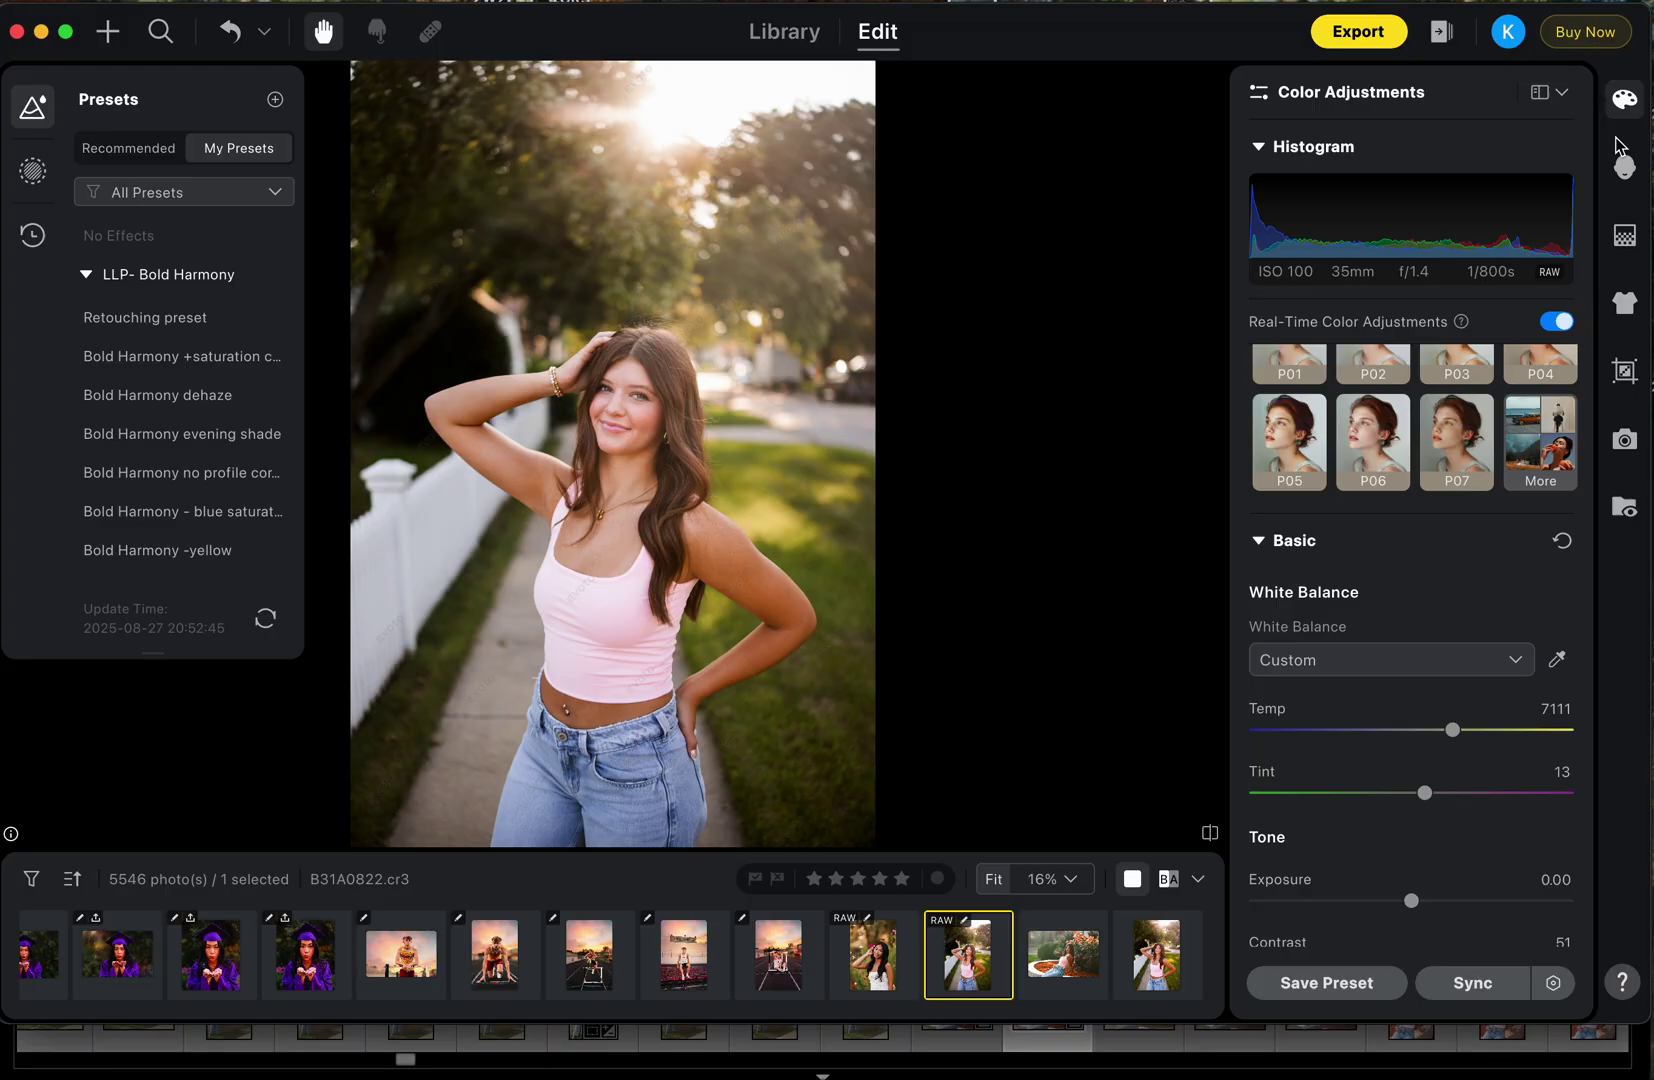
left_click(1625, 168)
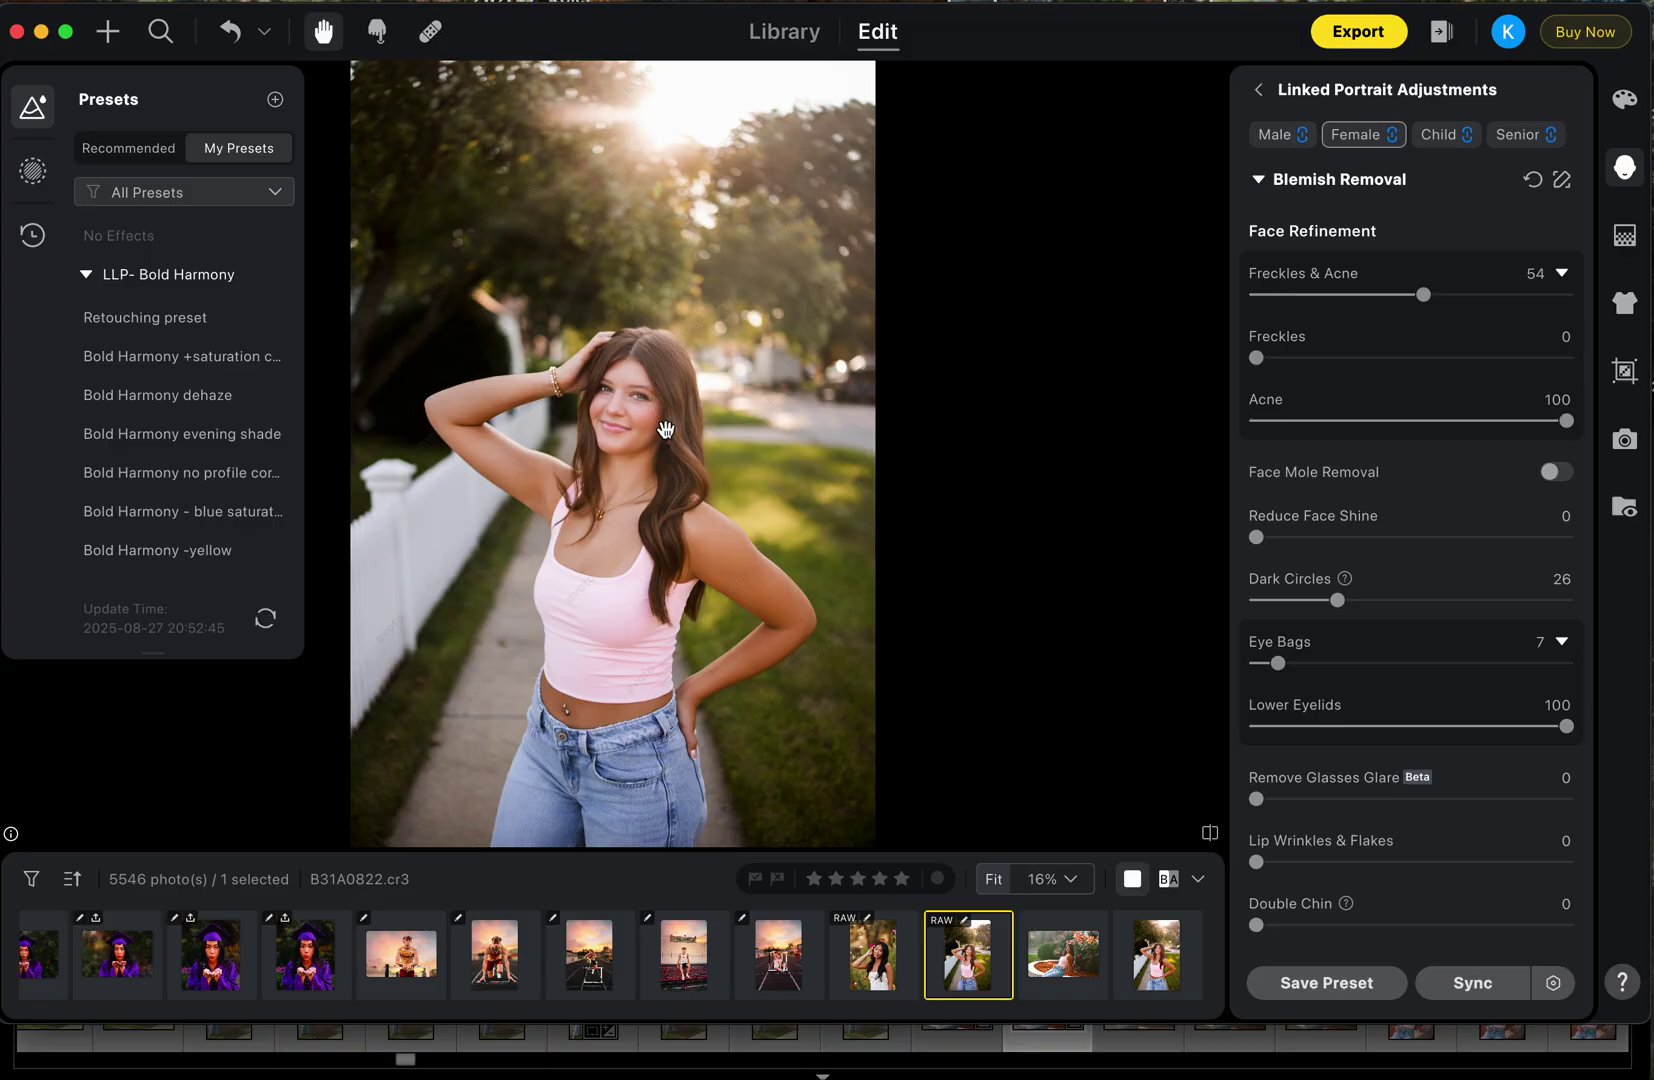
scroll(665, 431, "down", 1)
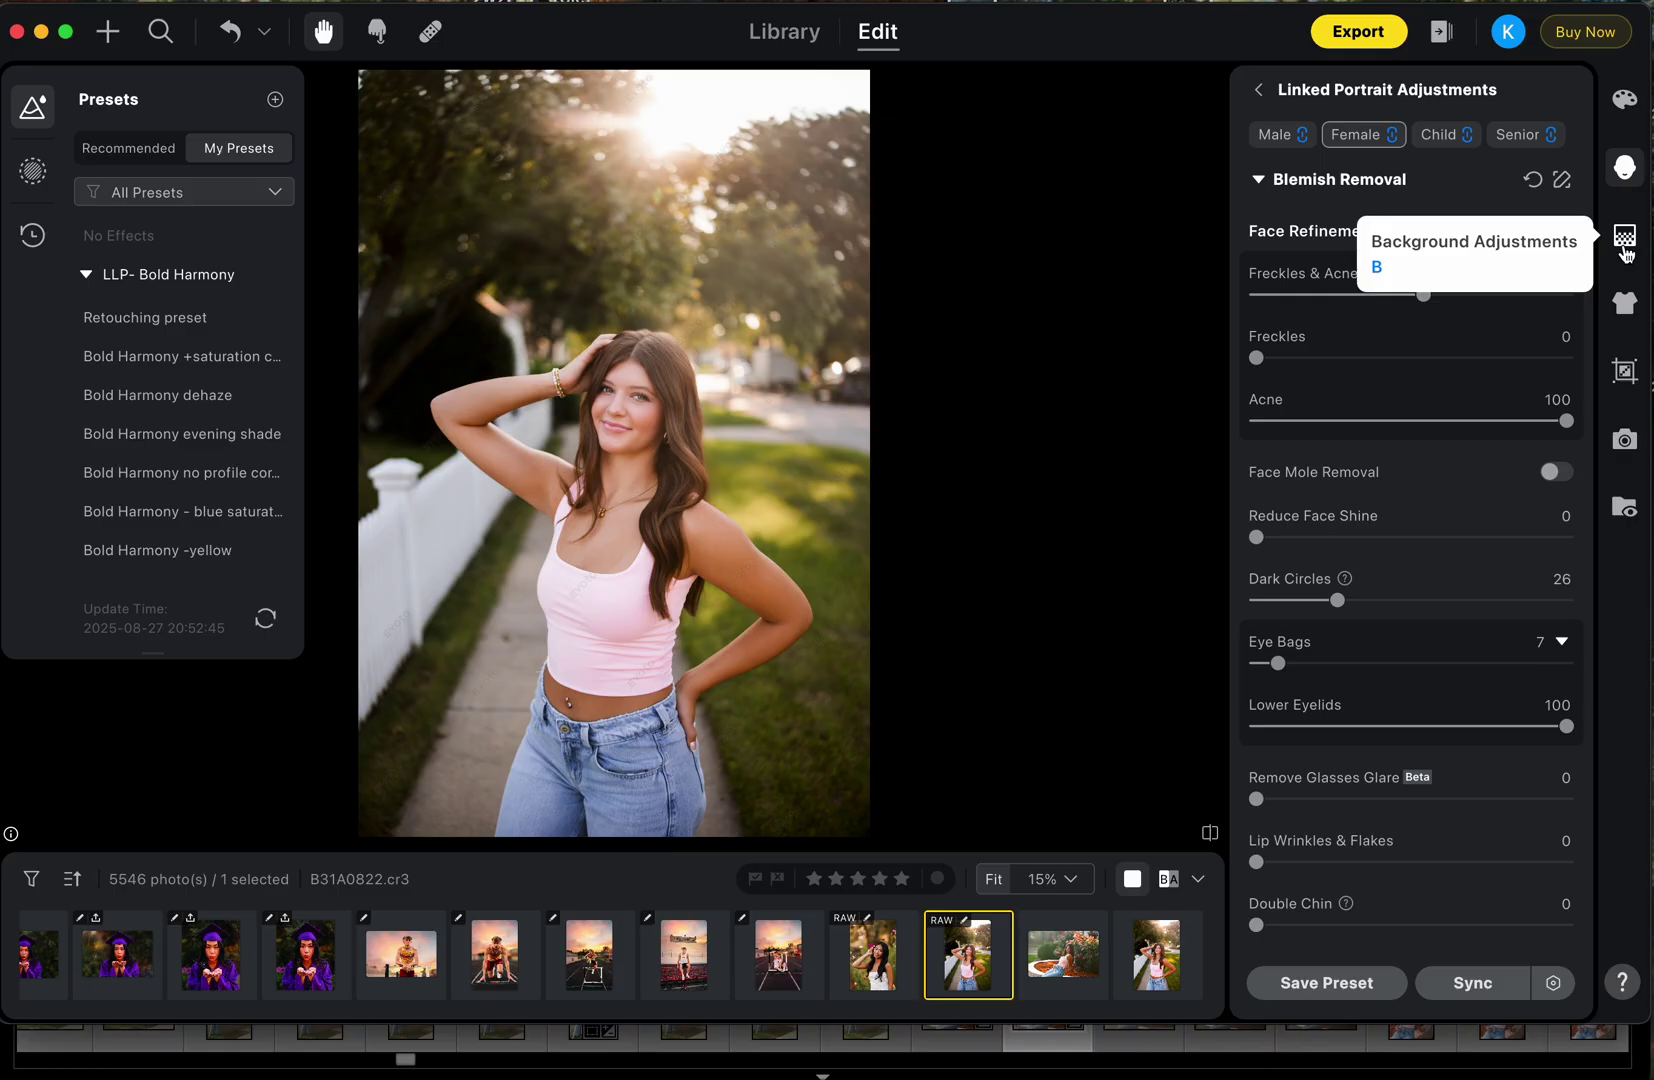
- Add the Sunlight 44 backdrop from Backdrop Changer and fade it to opacity 10
left_click(1625, 248)
scroll(1357, 240, "up", 2)
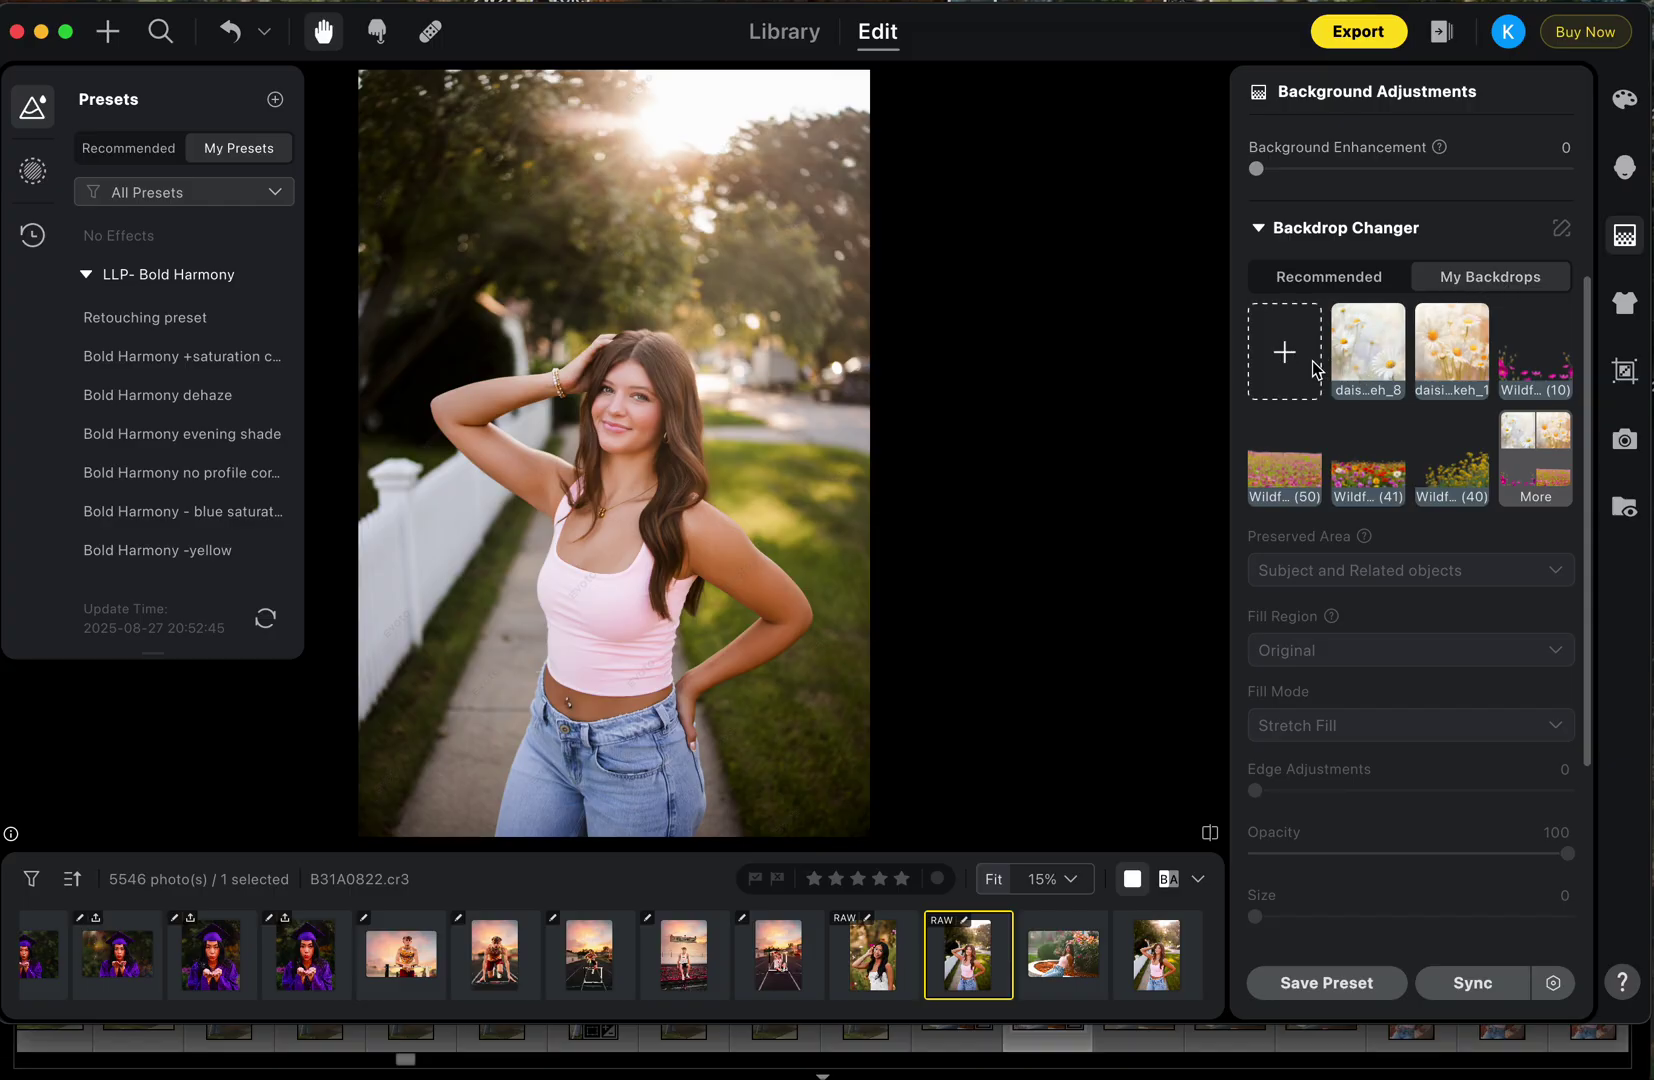
left_click(1524, 452)
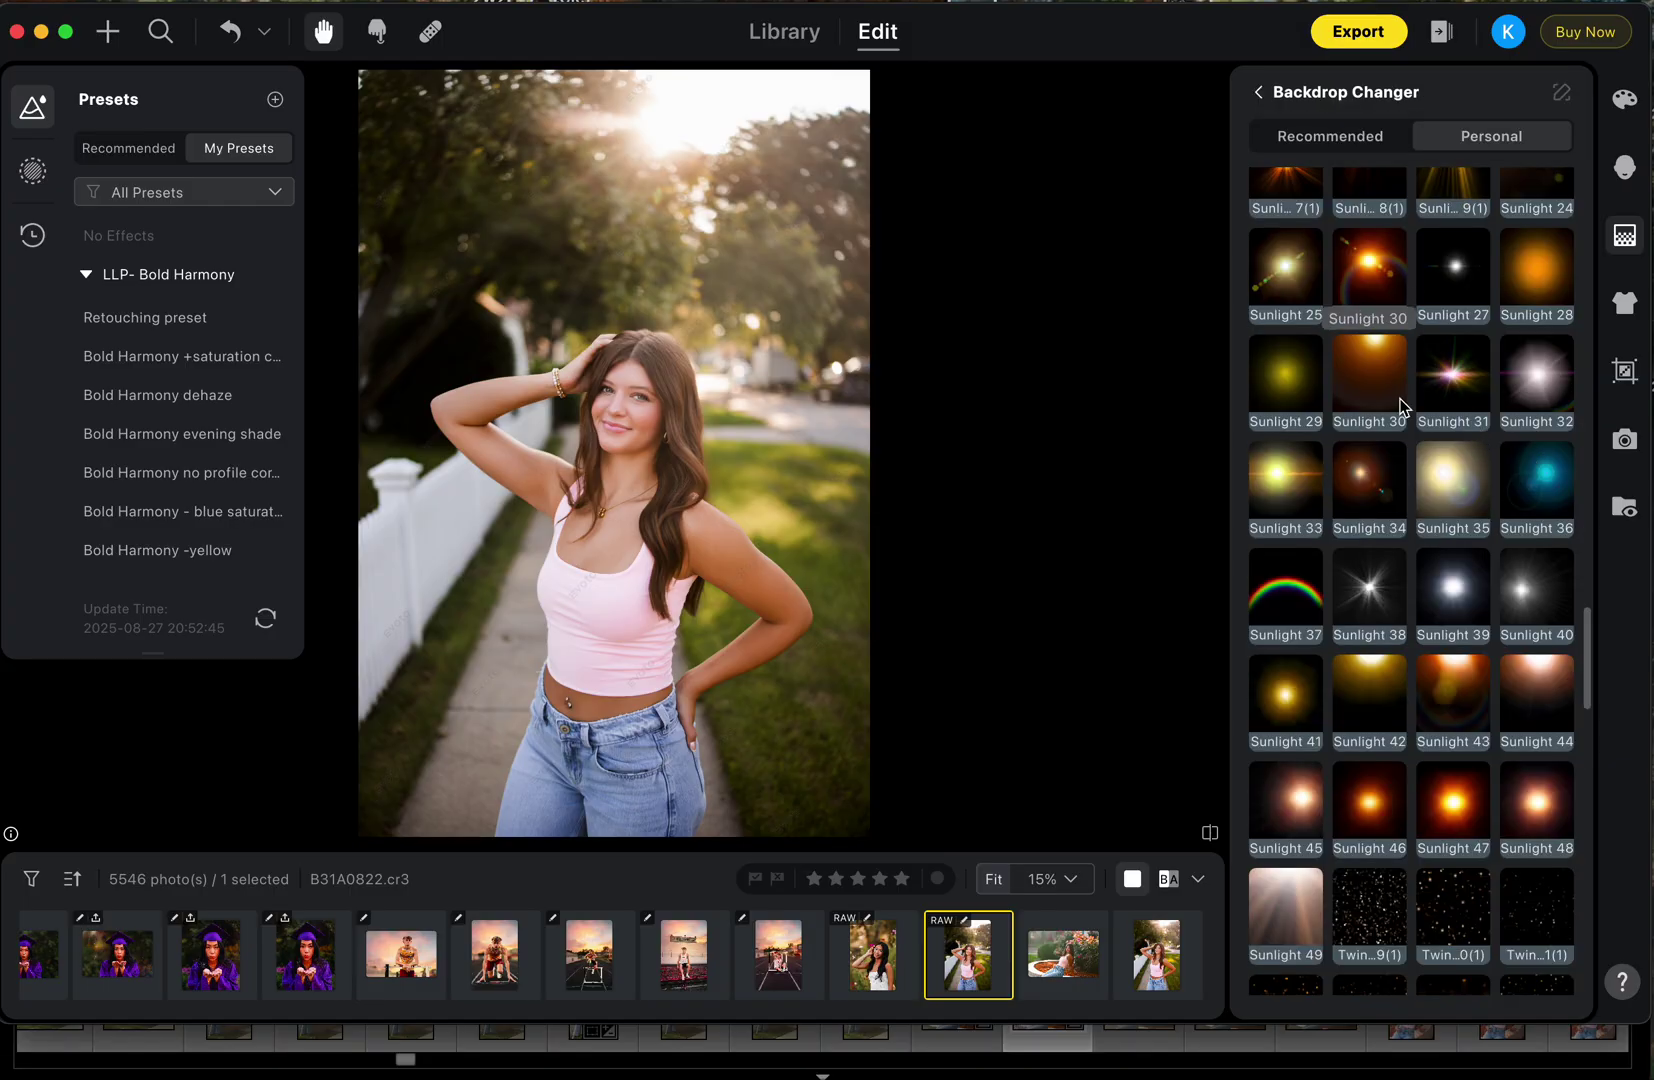
left_click(1535, 696)
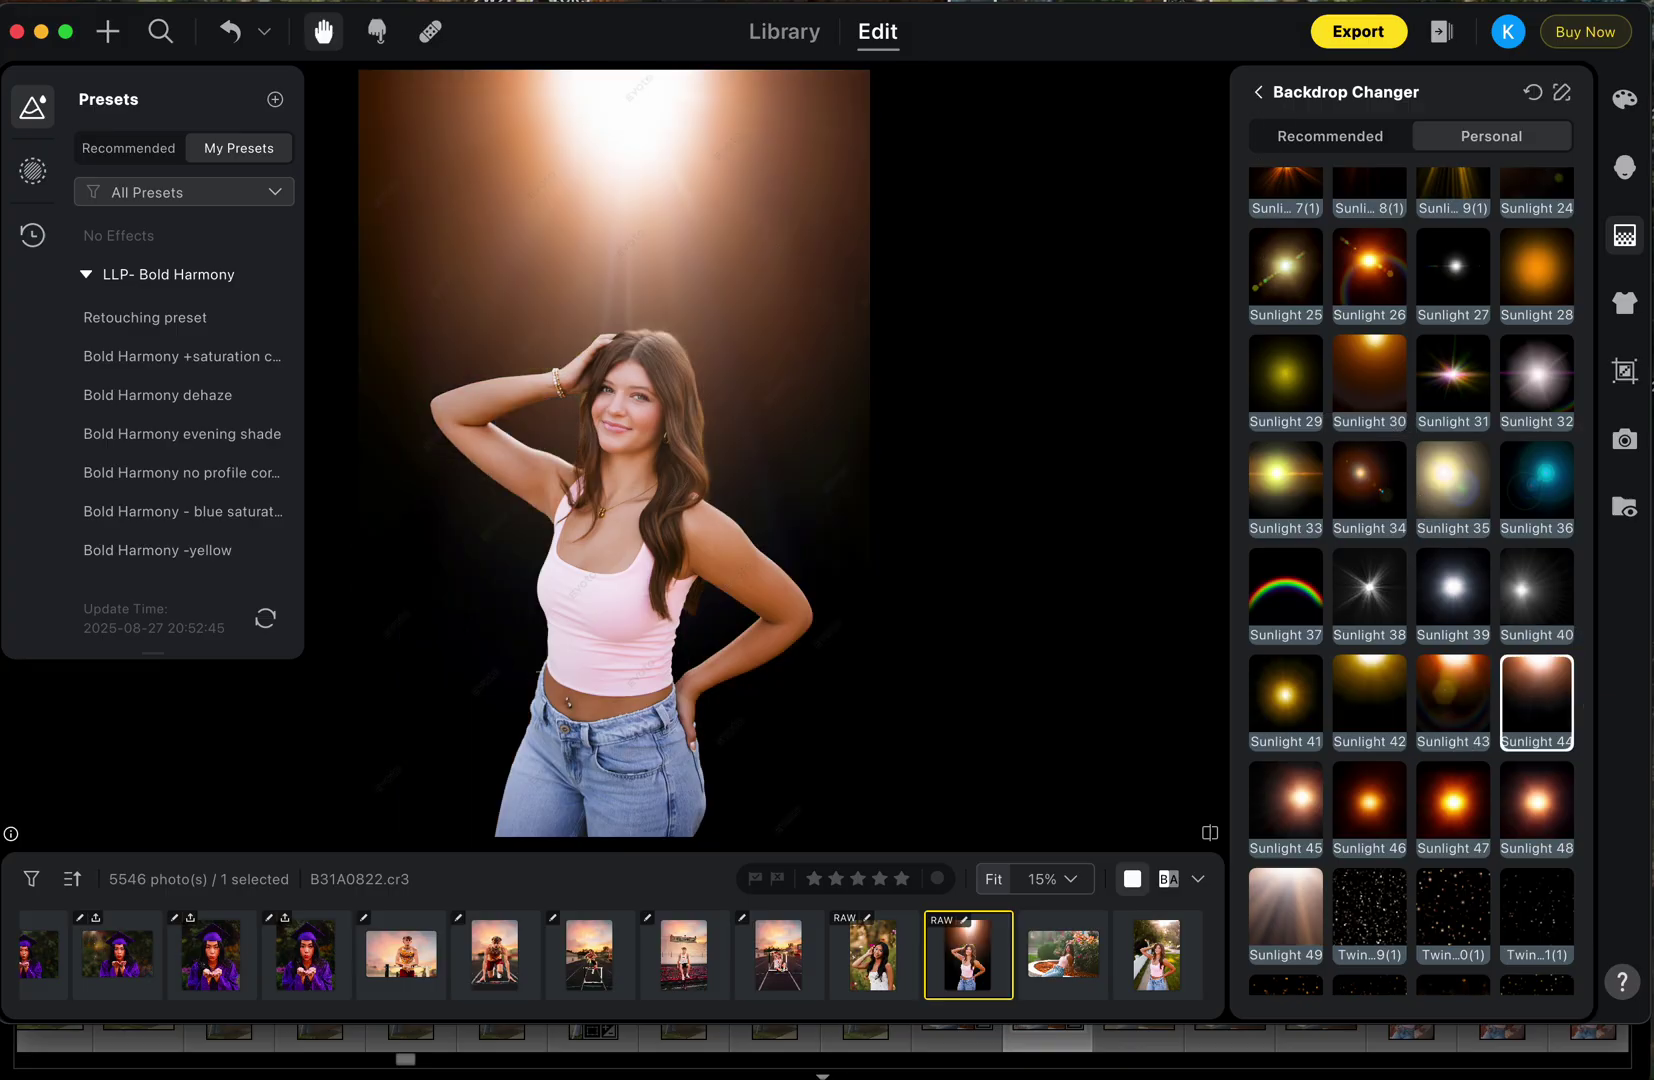
left_click(1259, 92)
mouse_move(1567, 853)
left_mouse_down()
mouse_move(1285, 854)
mouse_move(1288, 882)
left_mouse_up()
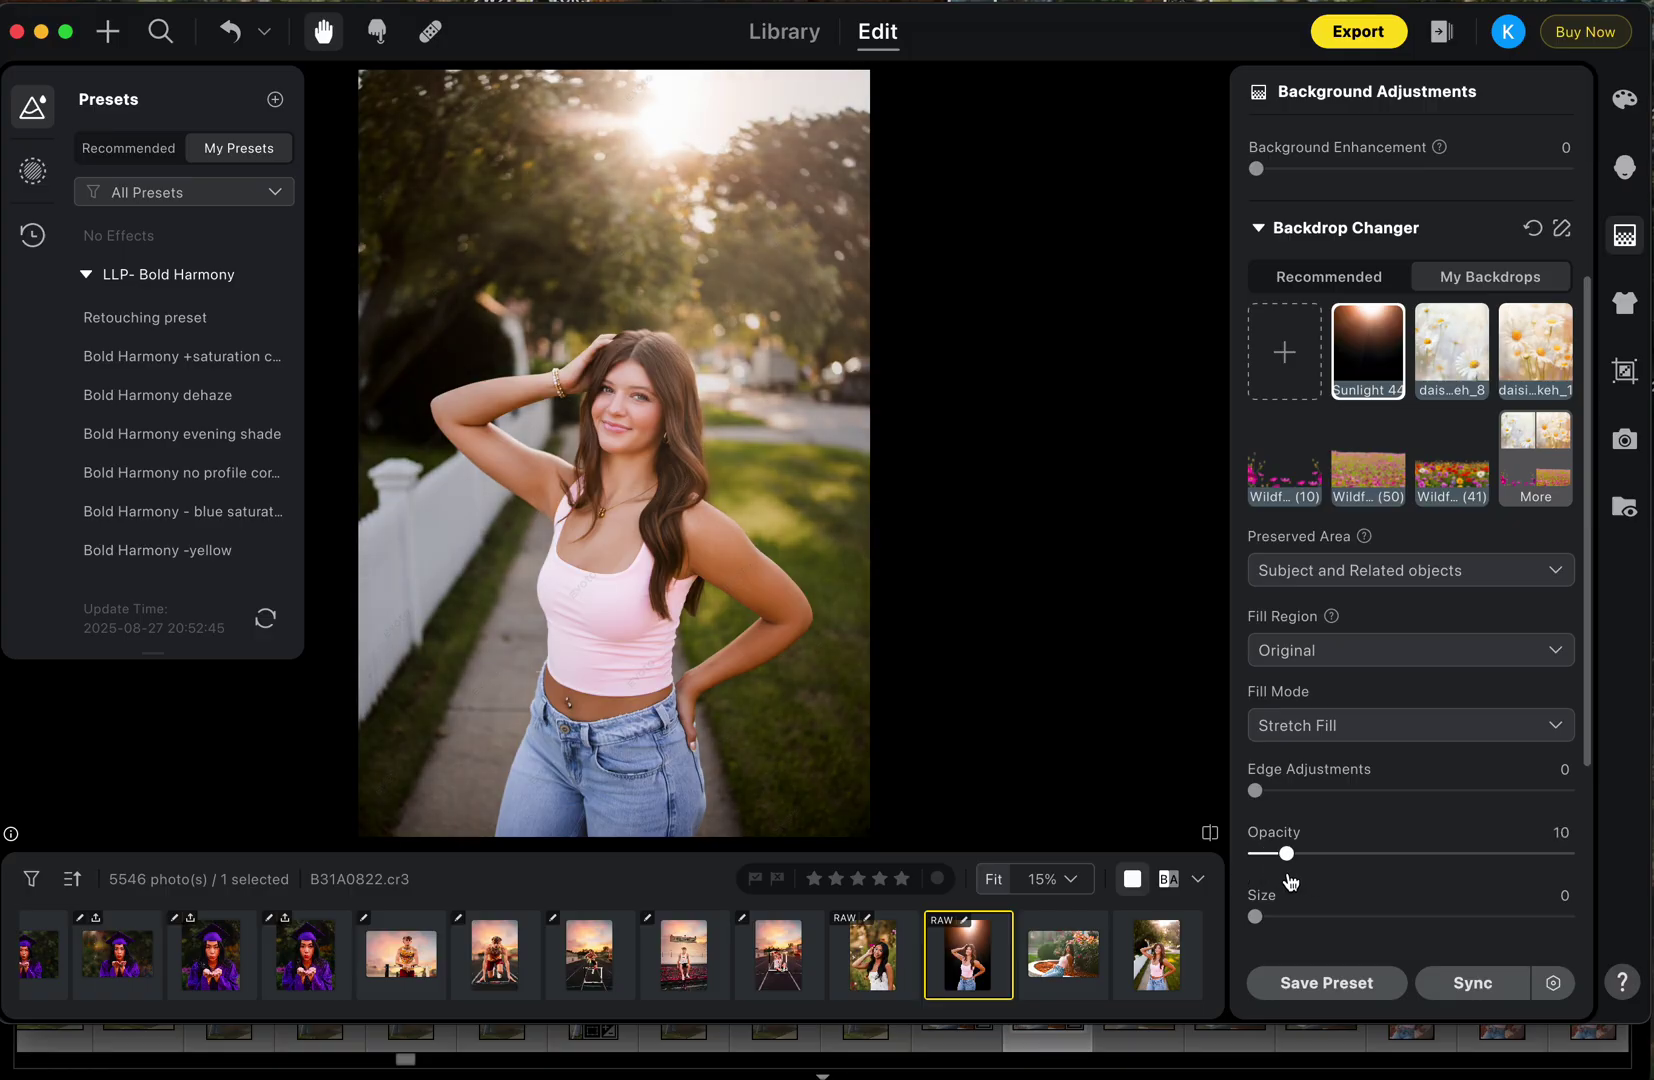
scroll(1288, 882, "down", 2)
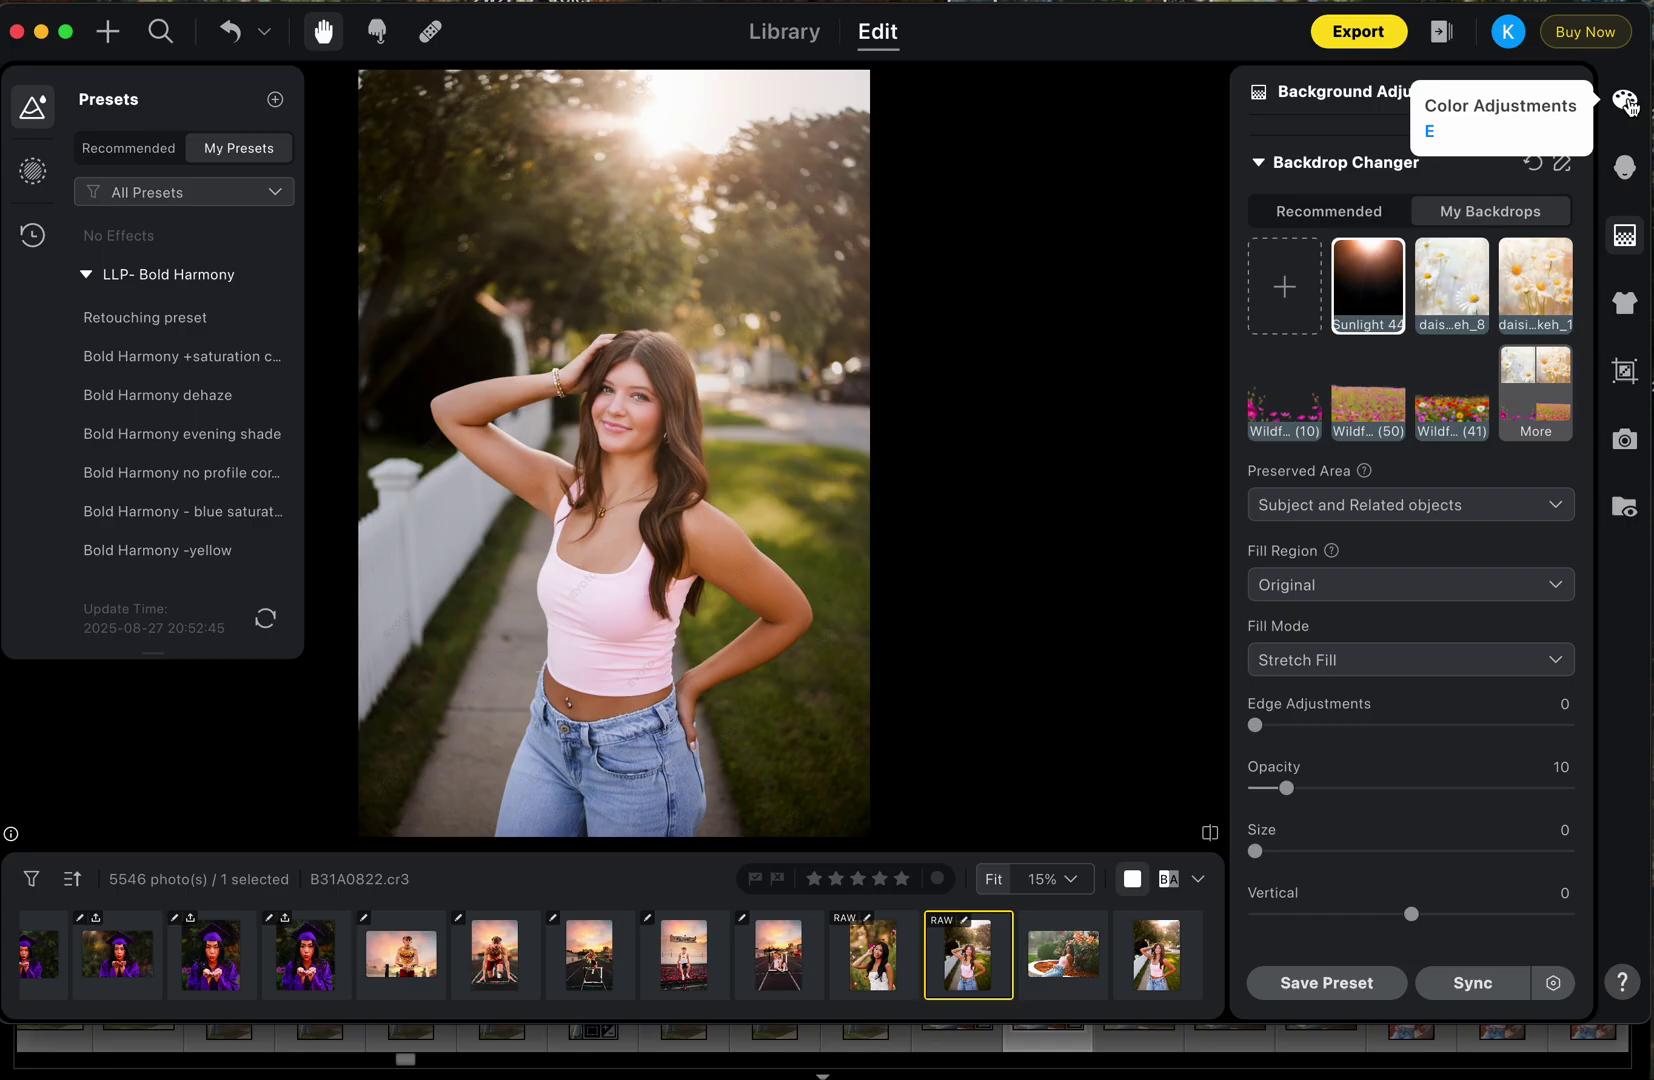
- Choose the P09 filter from the full filter list and set its amount to 30
left_click(1626, 101)
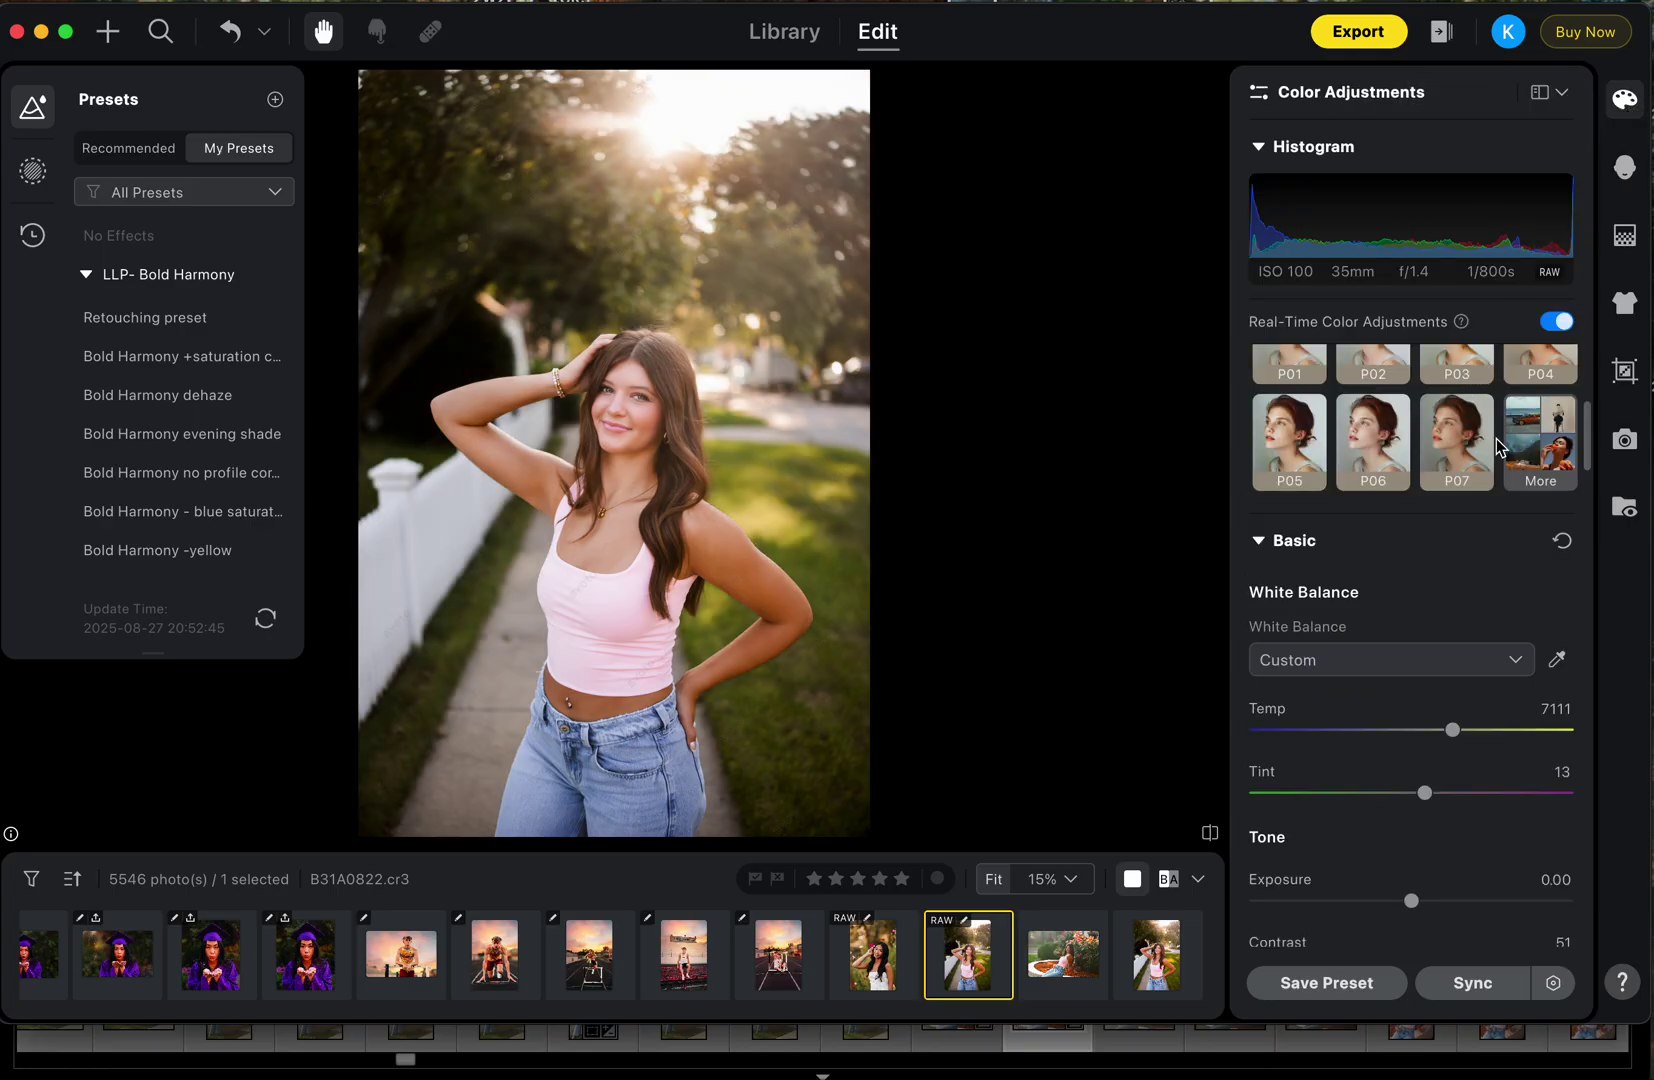
scroll(1499, 448, "up", 4)
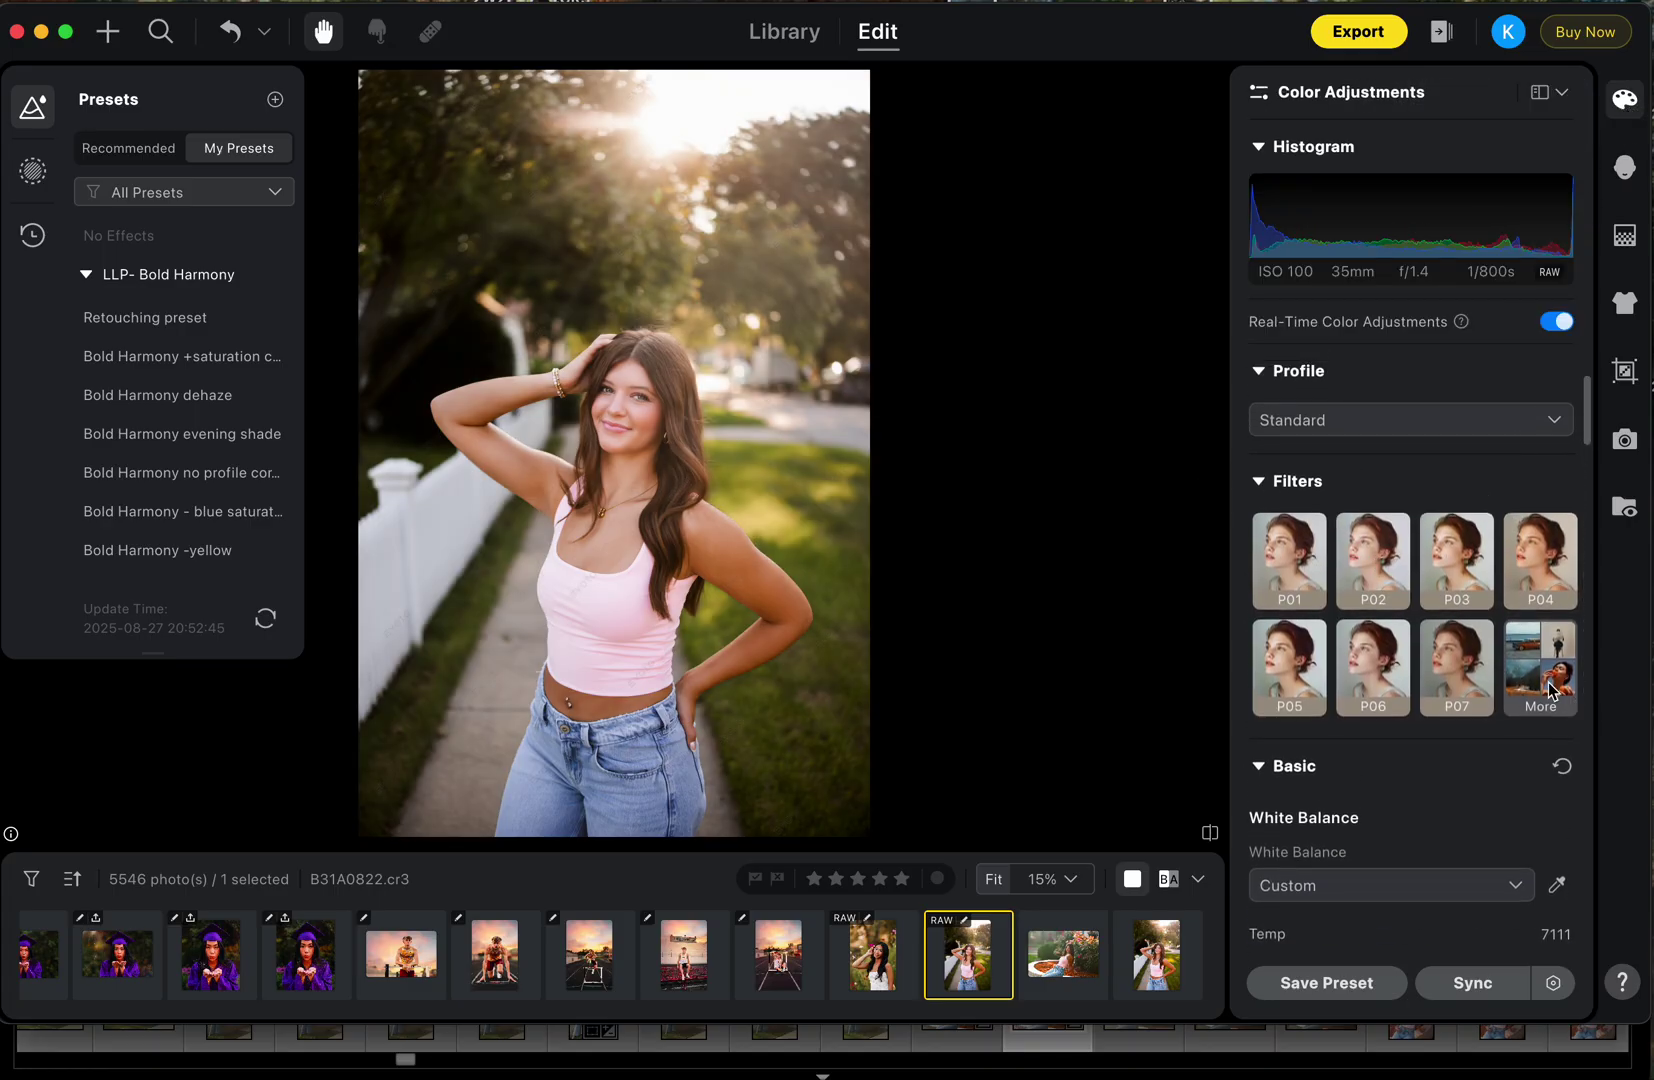
left_click(1551, 691)
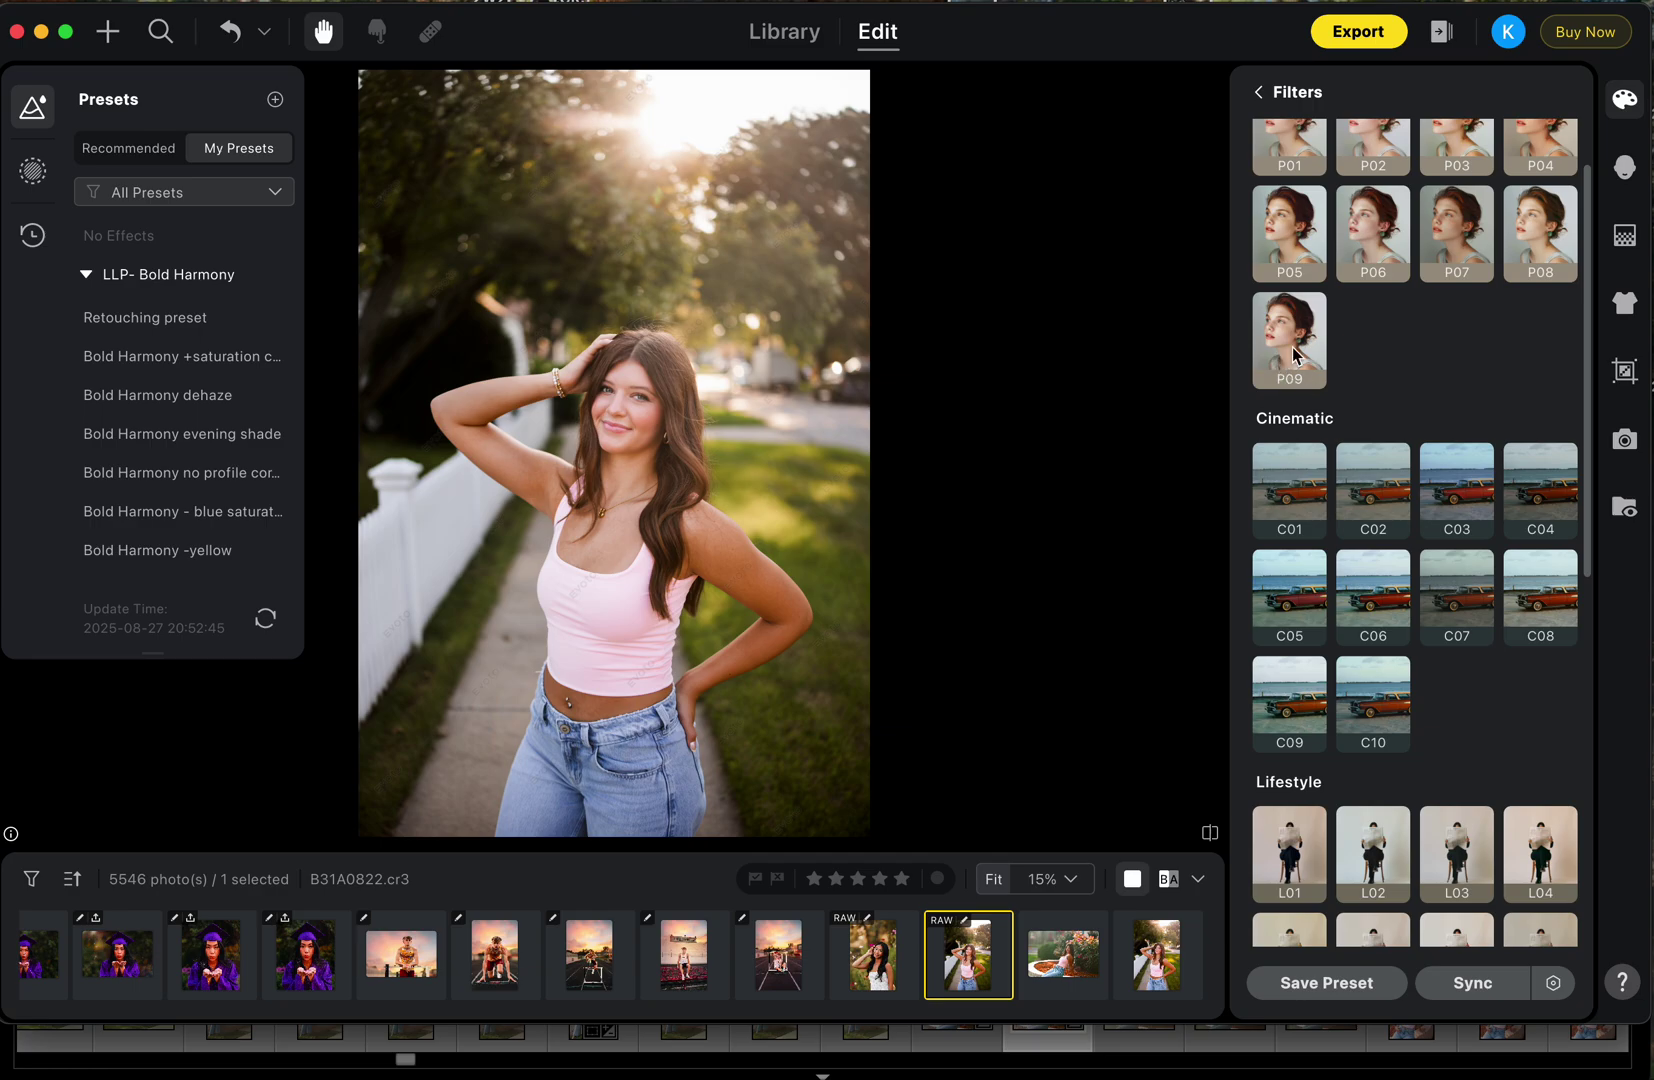
left_click(1292, 348)
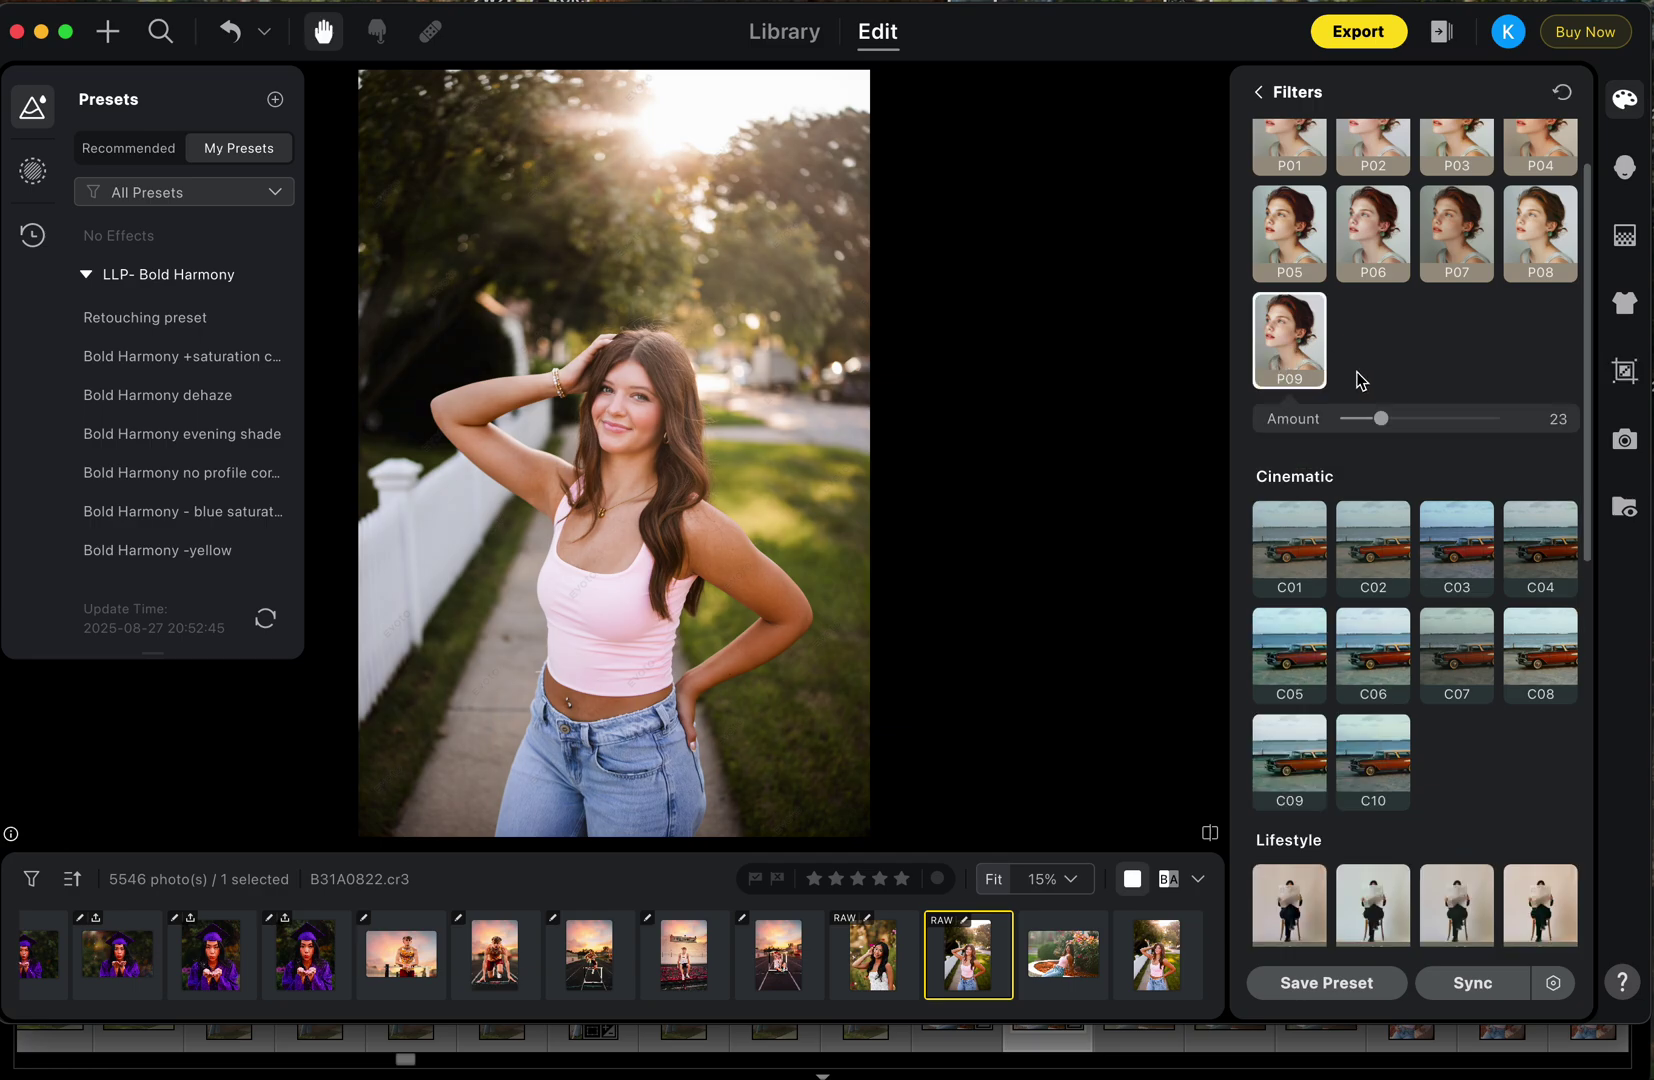
mouse_move(1380, 419)
left_mouse_down()
mouse_move(1455, 419)
mouse_move(1167, 440)
mouse_move(1481, 439)
mouse_move(1203, 439)
left_mouse_up()
left_click_drag(1326, 442, 1393, 448)
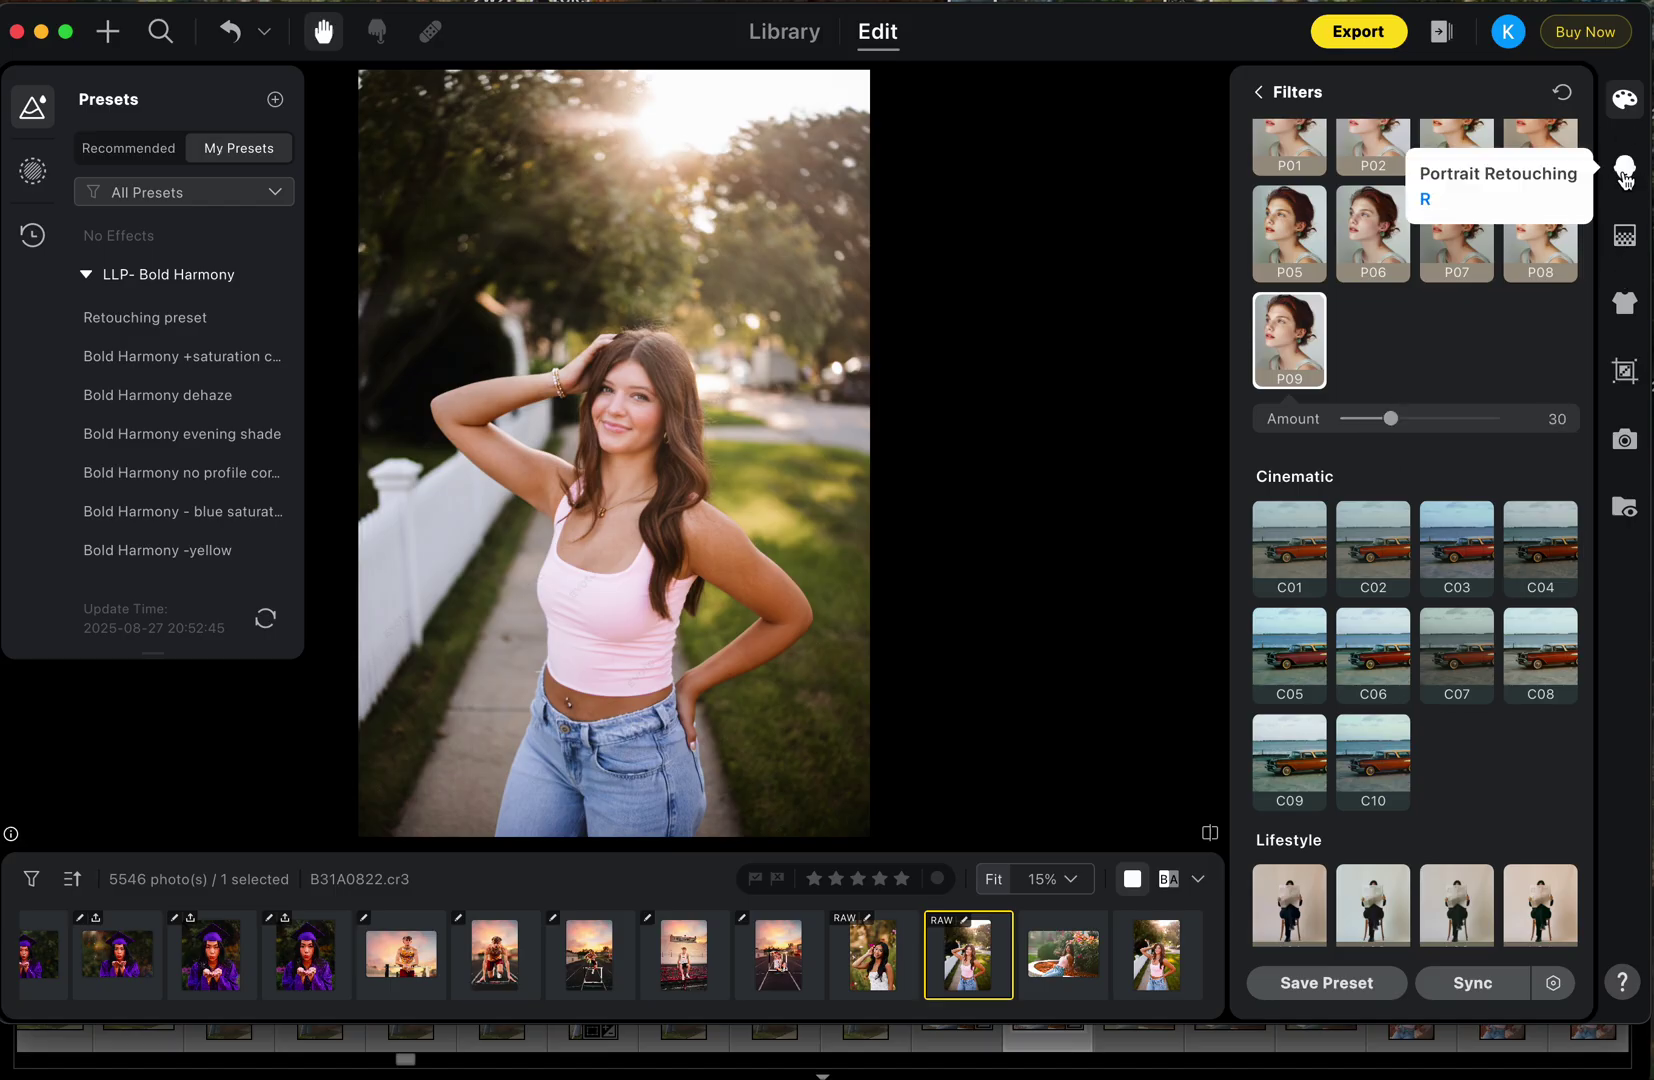
- Pick the sixth rosy skin-tone swatch at amount 40, with skin temperature -12
left_click(1628, 175)
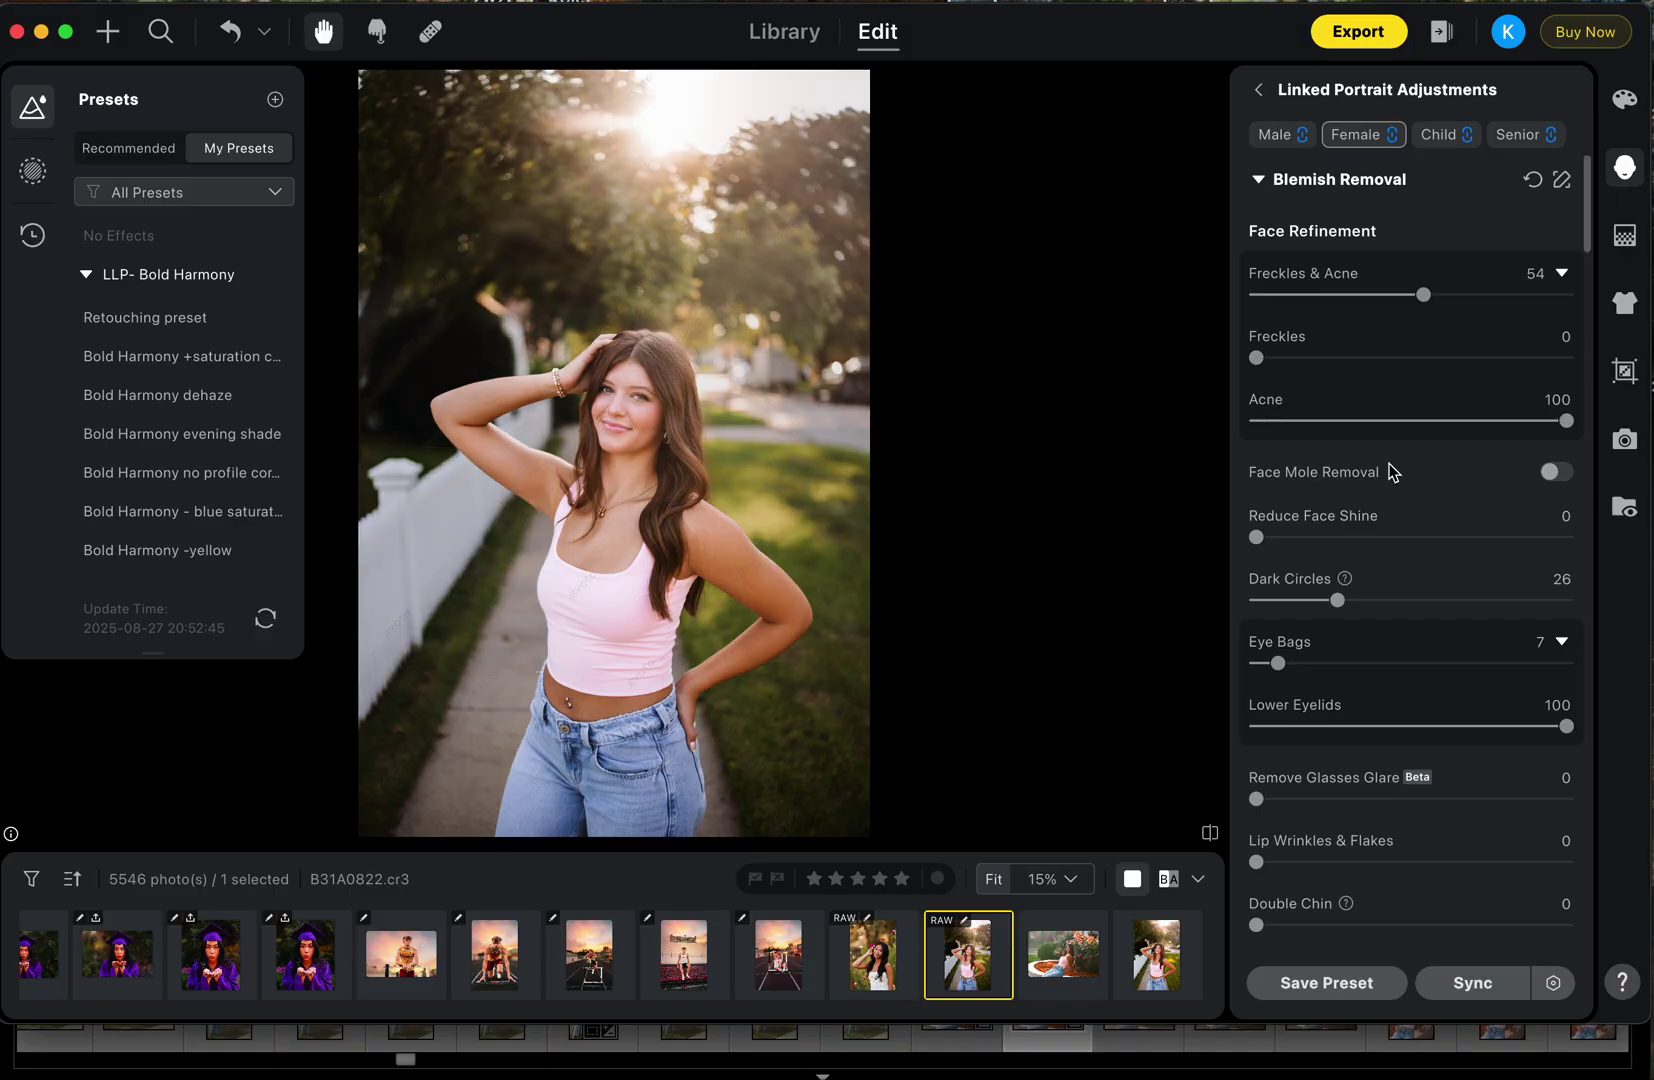
scroll(1390, 472, "down", 5)
scroll(1390, 472, "down", 4)
scroll(1391, 472, "down", 5)
scroll(1390, 472, "down", 3)
scroll(1391, 472, "down", 4)
scroll(1391, 471, "down", 7)
scroll(1391, 472, "down", 4)
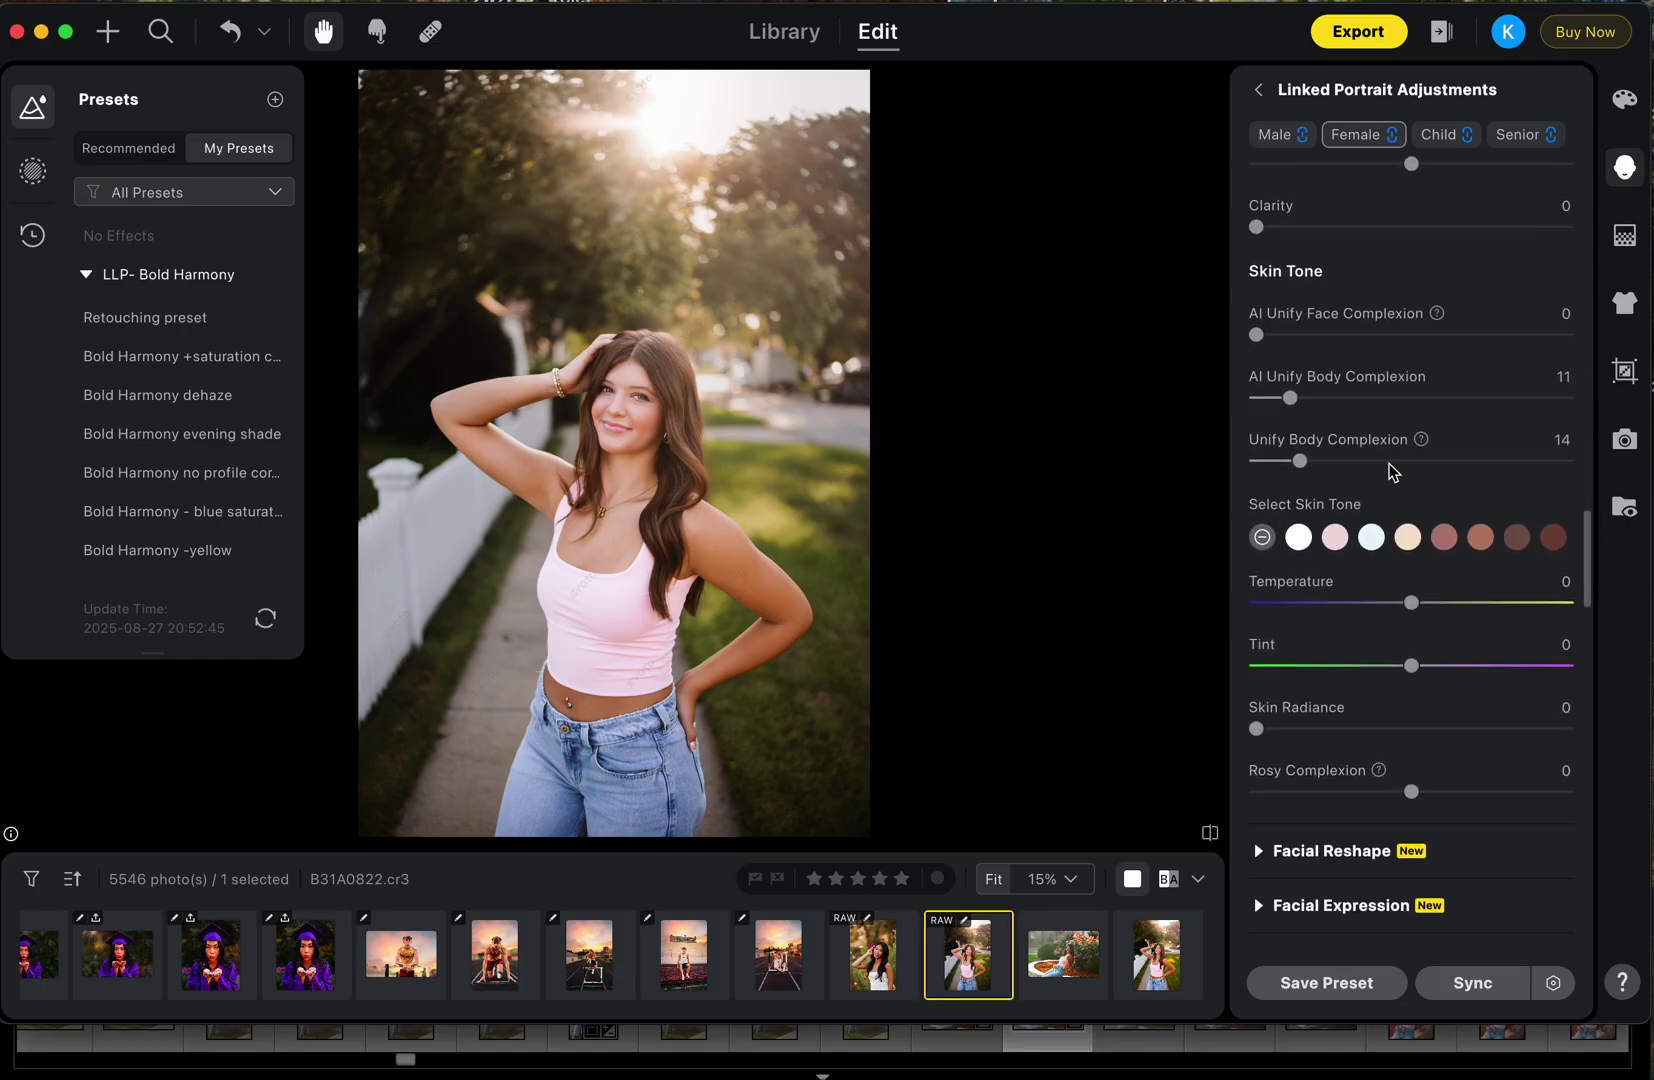
left_click(1444, 537)
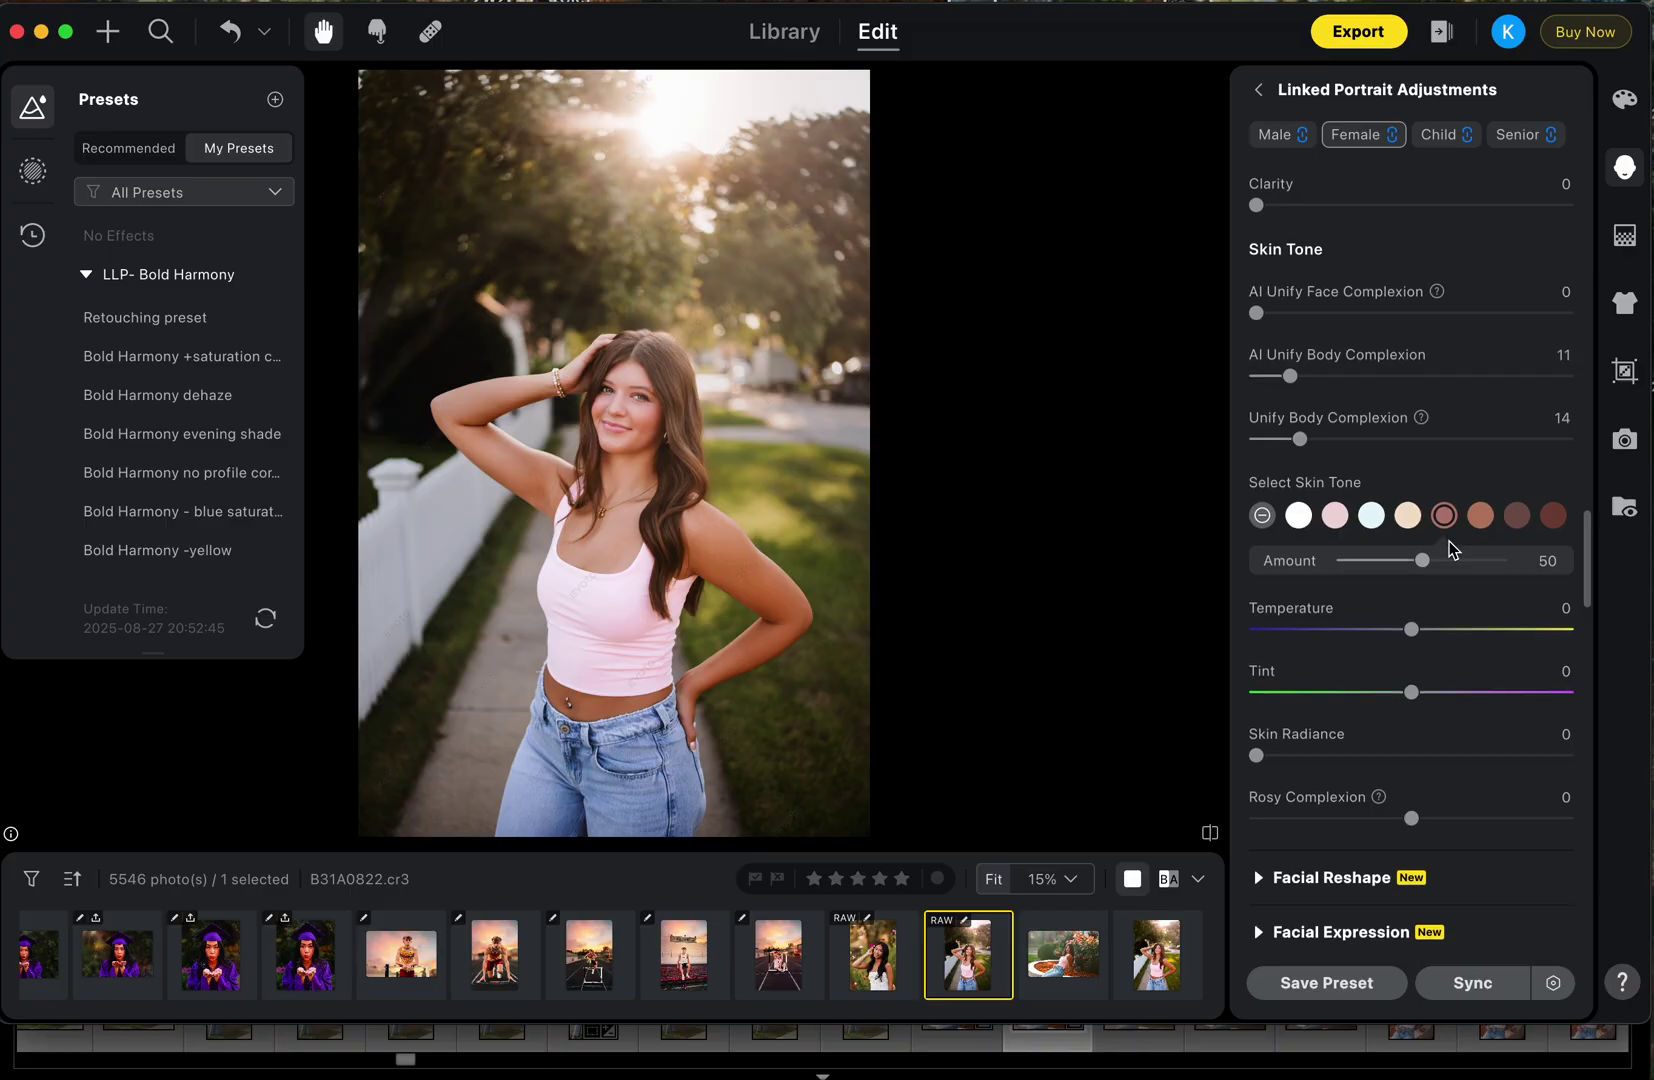
scroll(1449, 550, "up", 2)
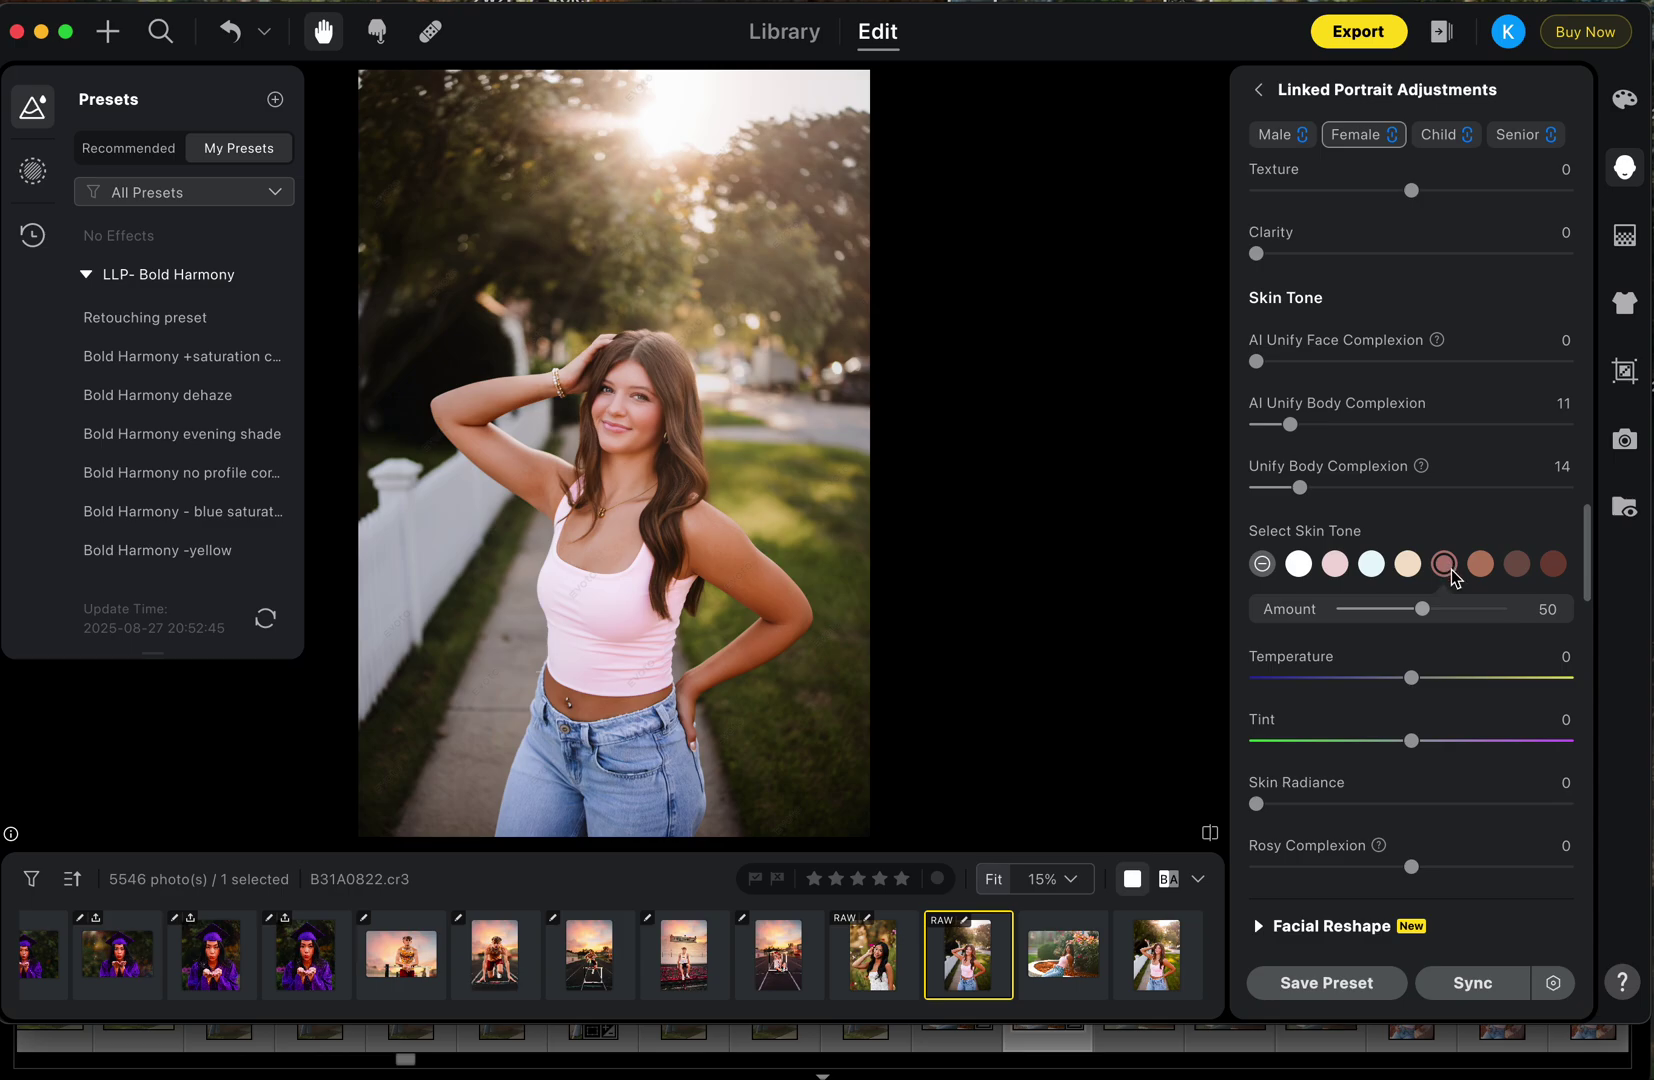
left_click_drag(1424, 615, 1413, 615)
left_click_drag(1414, 690, 1394, 693)
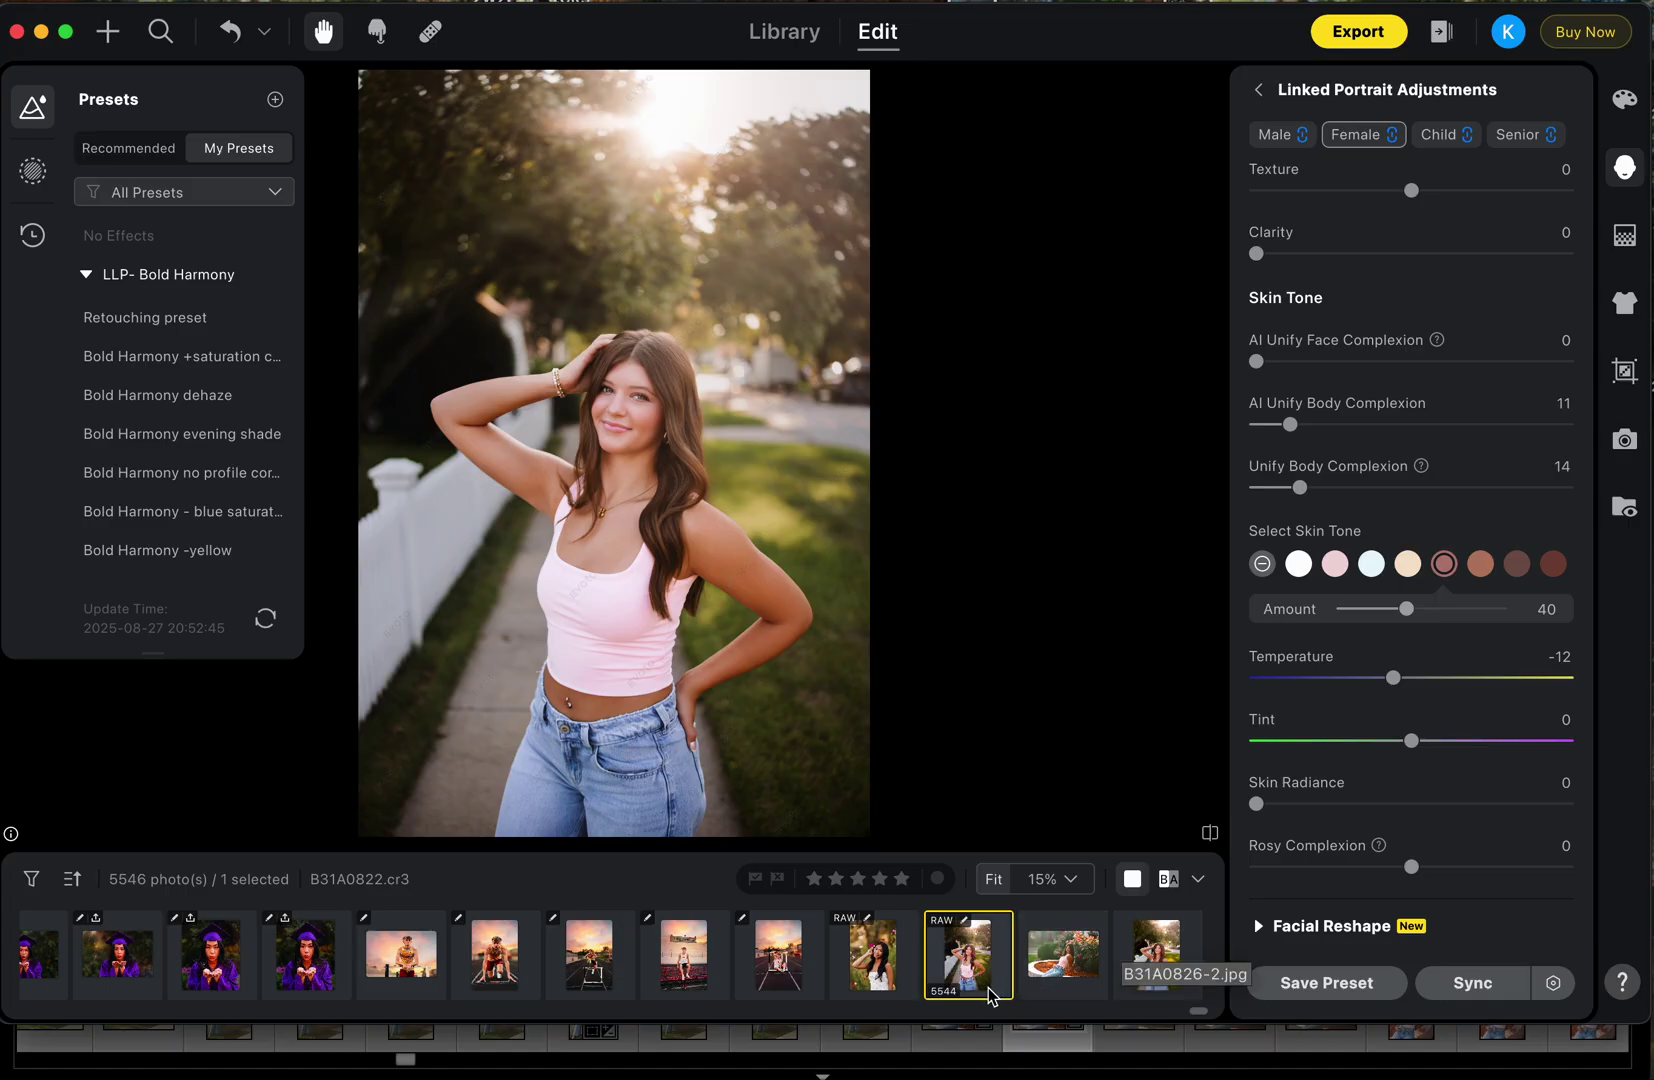
- Open B31A0826-2.jpg from the filmstrip and apply the saved Retouching preset
left_click(1079, 970)
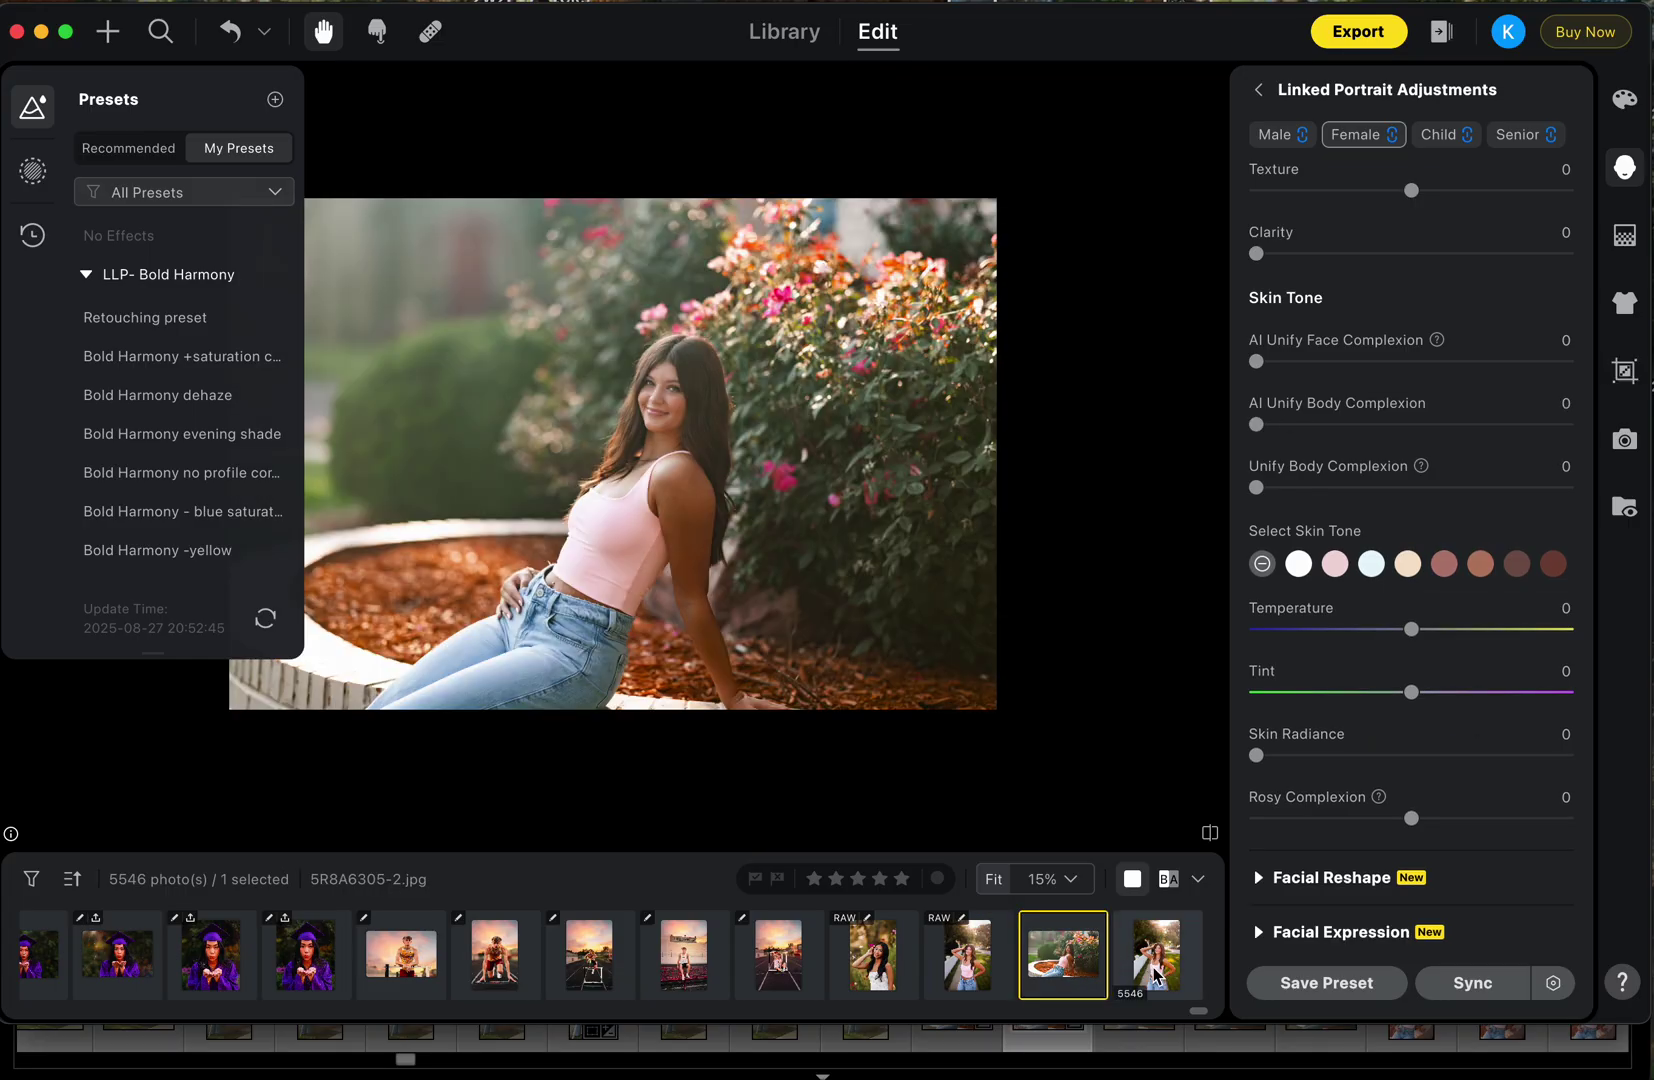
left_click(1167, 980)
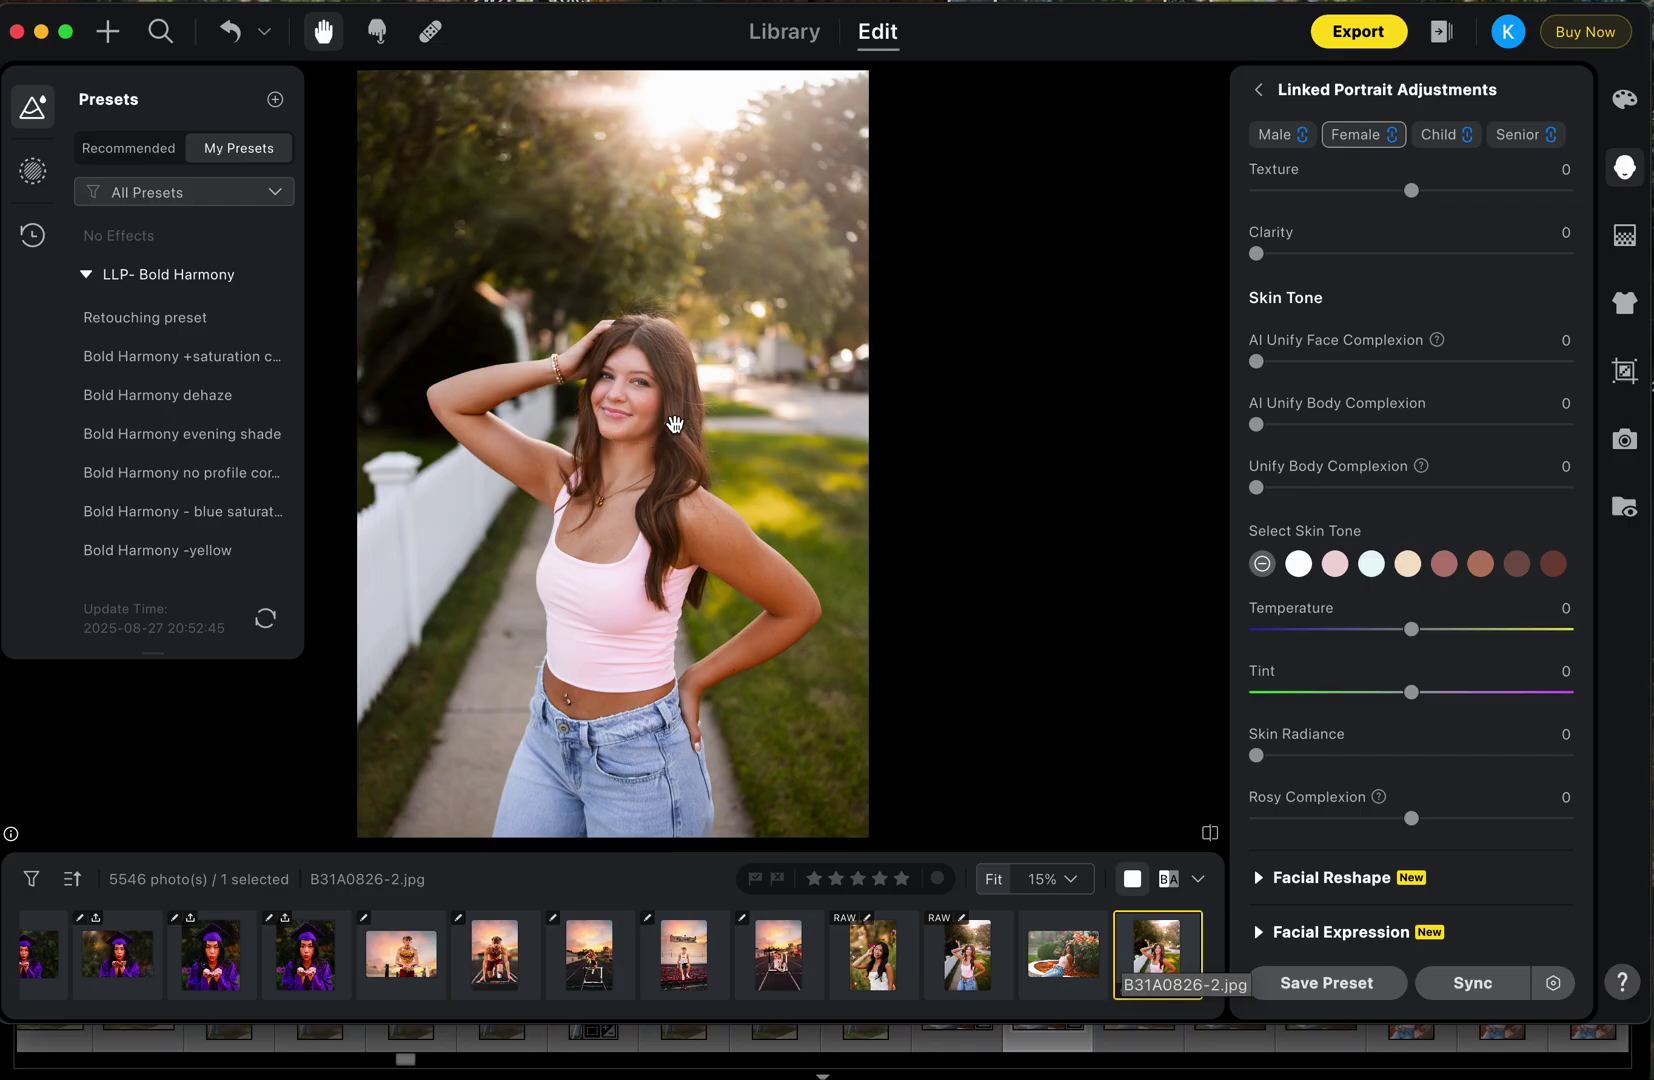
left_click(174, 334)
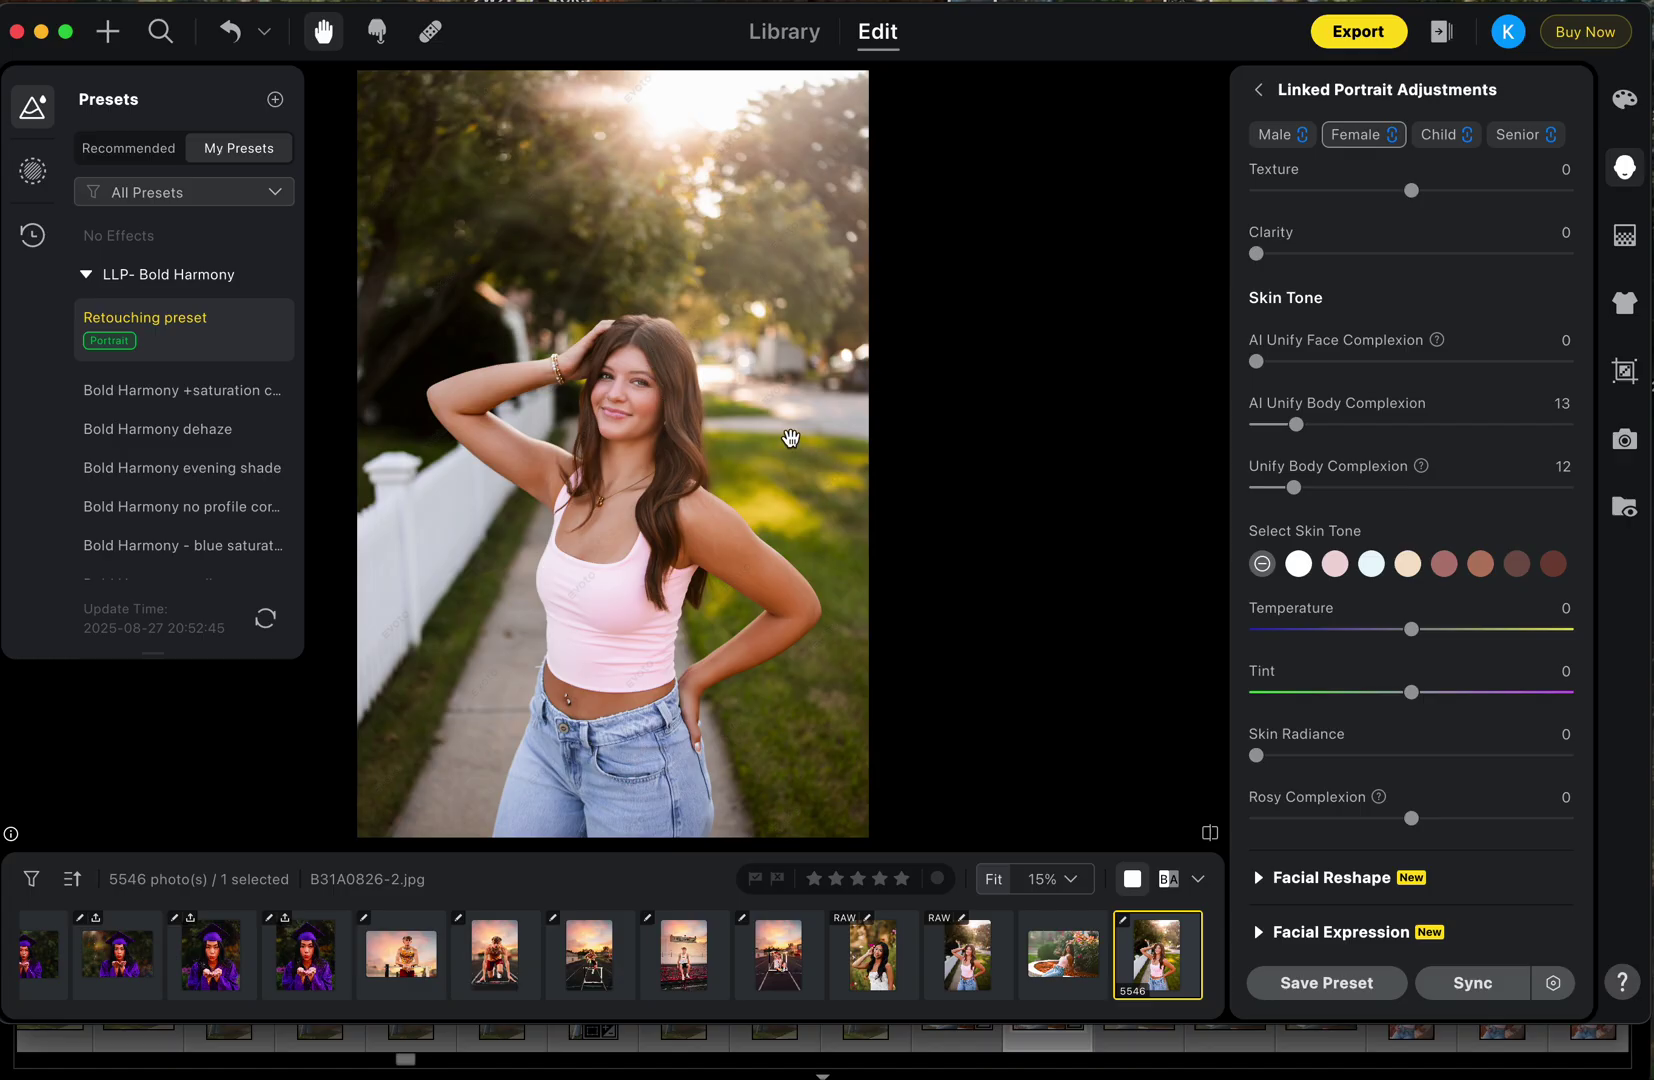
- Put the Sunlight 44 backdrop on B31A0826-2 and fade it to about opacity 22
left_click(1624, 236)
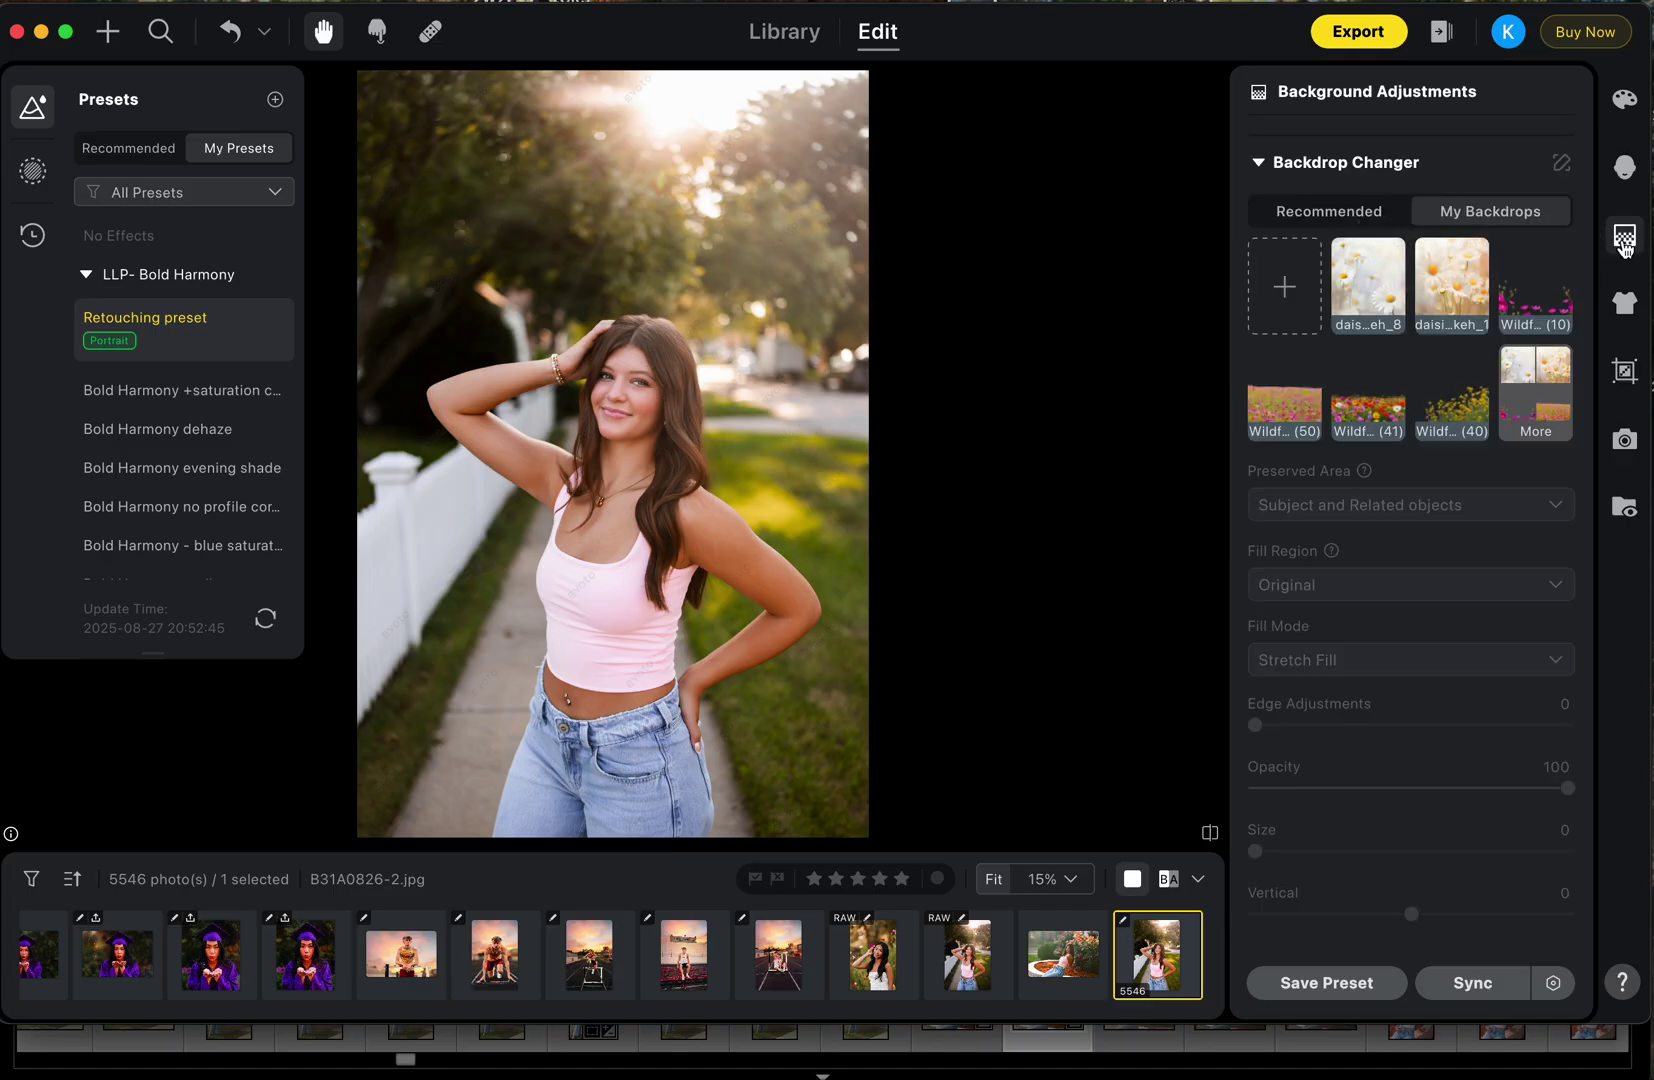
left_click(1551, 421)
left_click(1535, 696)
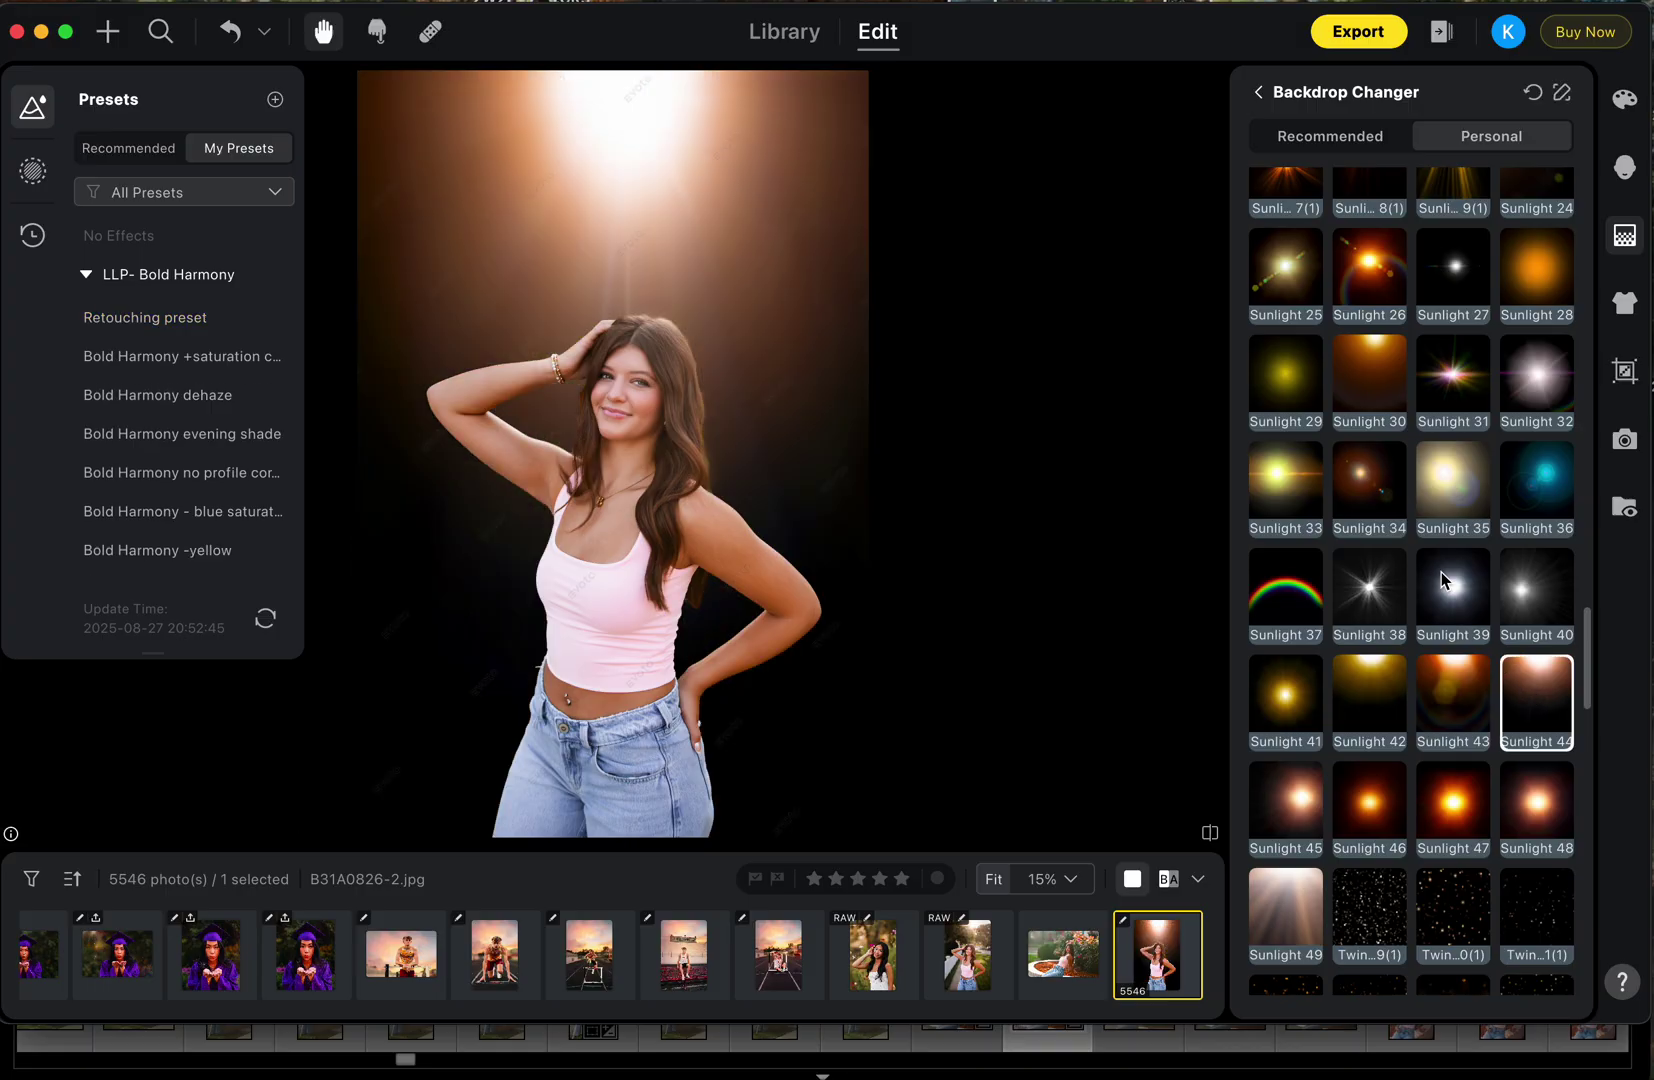
left_click(1259, 94)
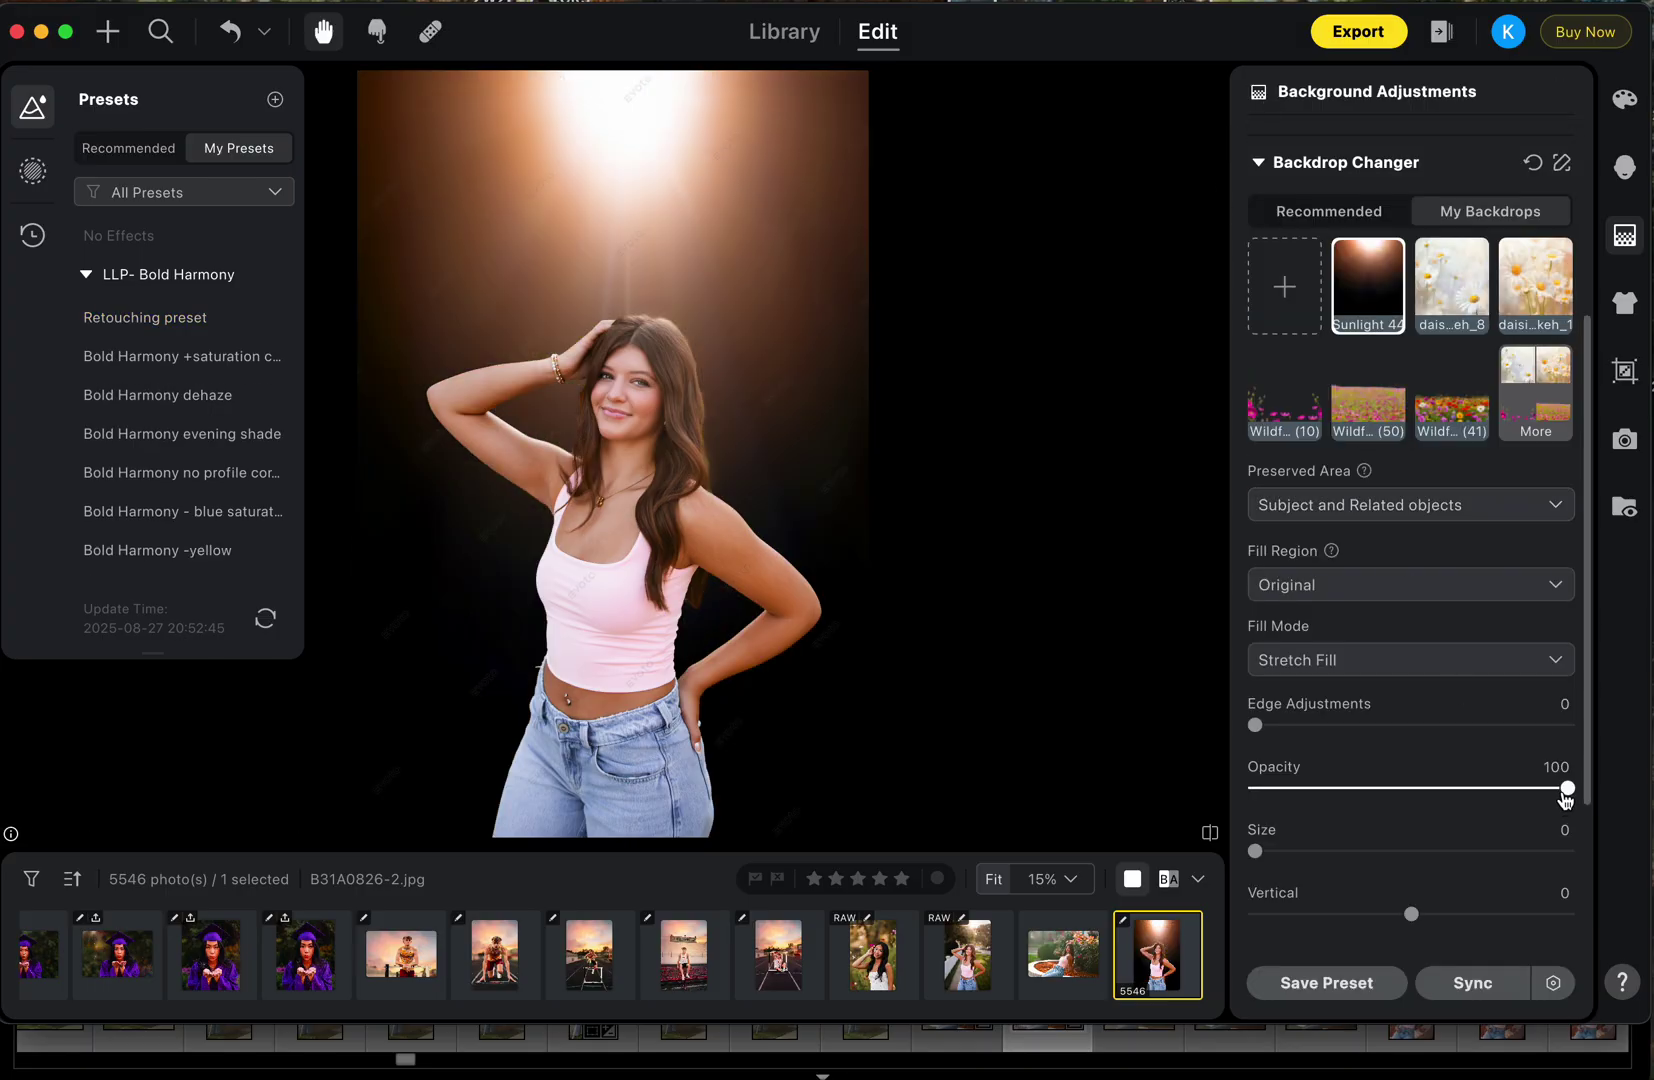
left_click_drag(1566, 790, 1325, 793)
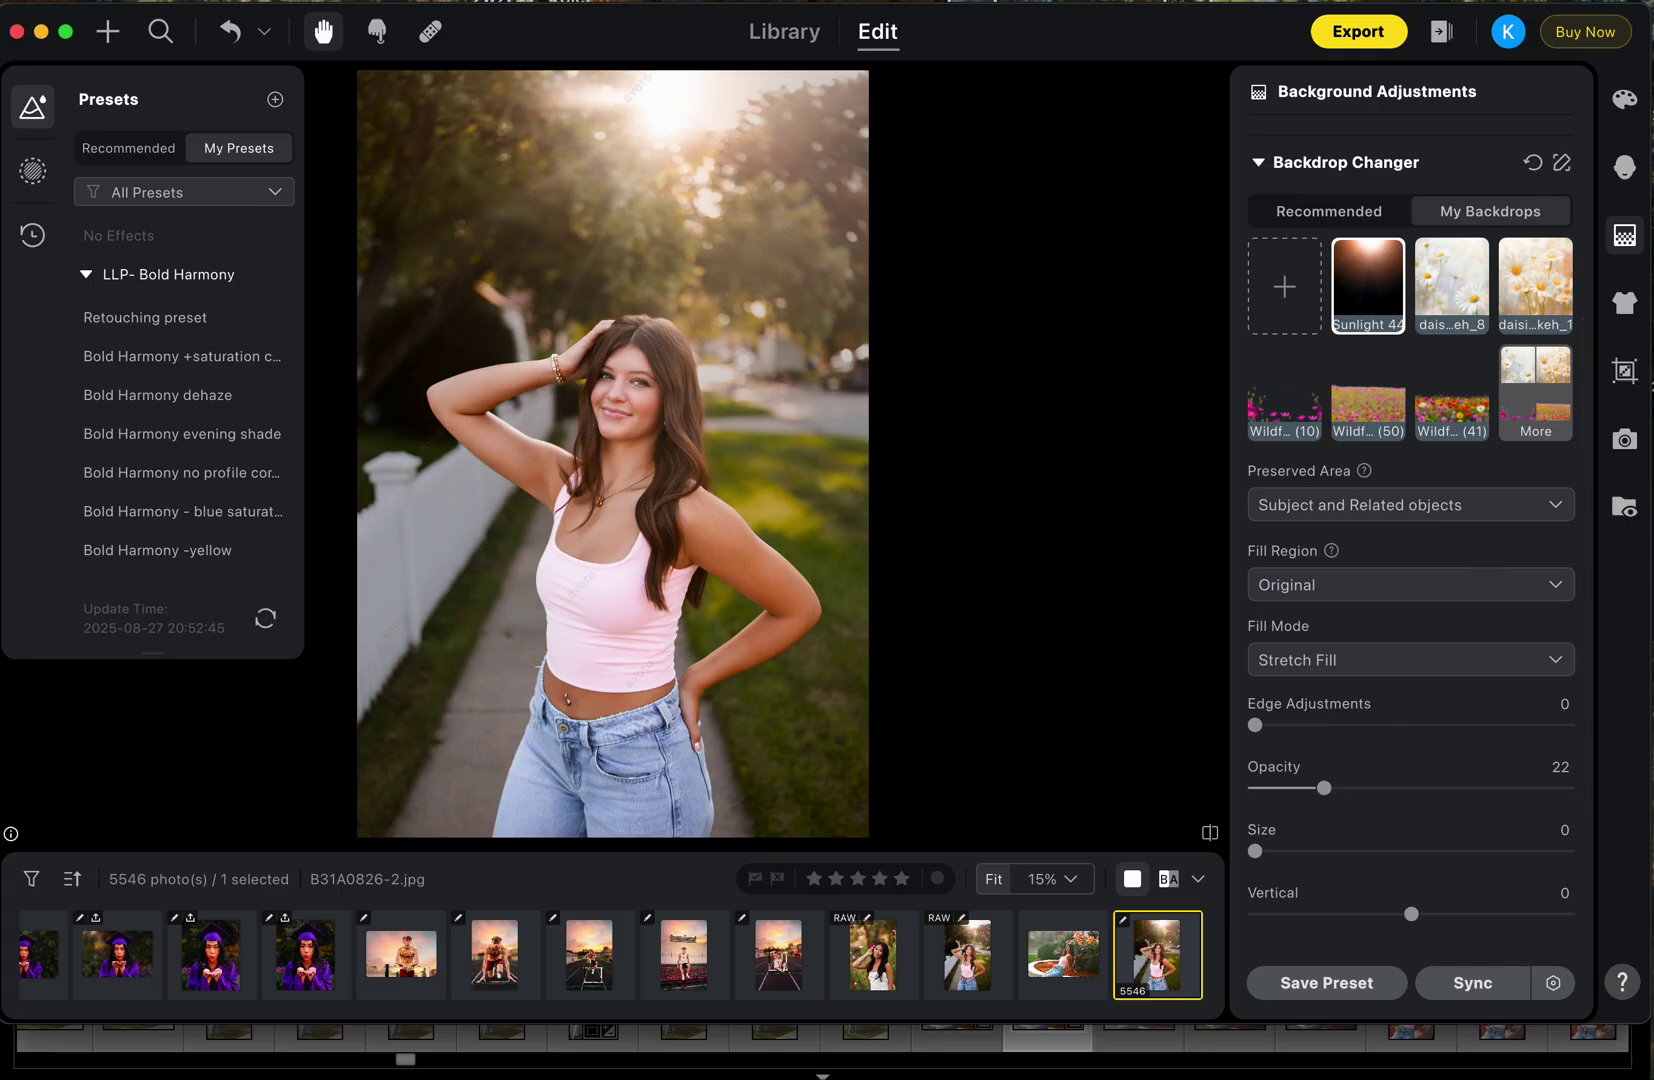
- Choose the sixth rosy skin-tone swatch at amount 26, with skin temperature -4
left_click(1625, 166)
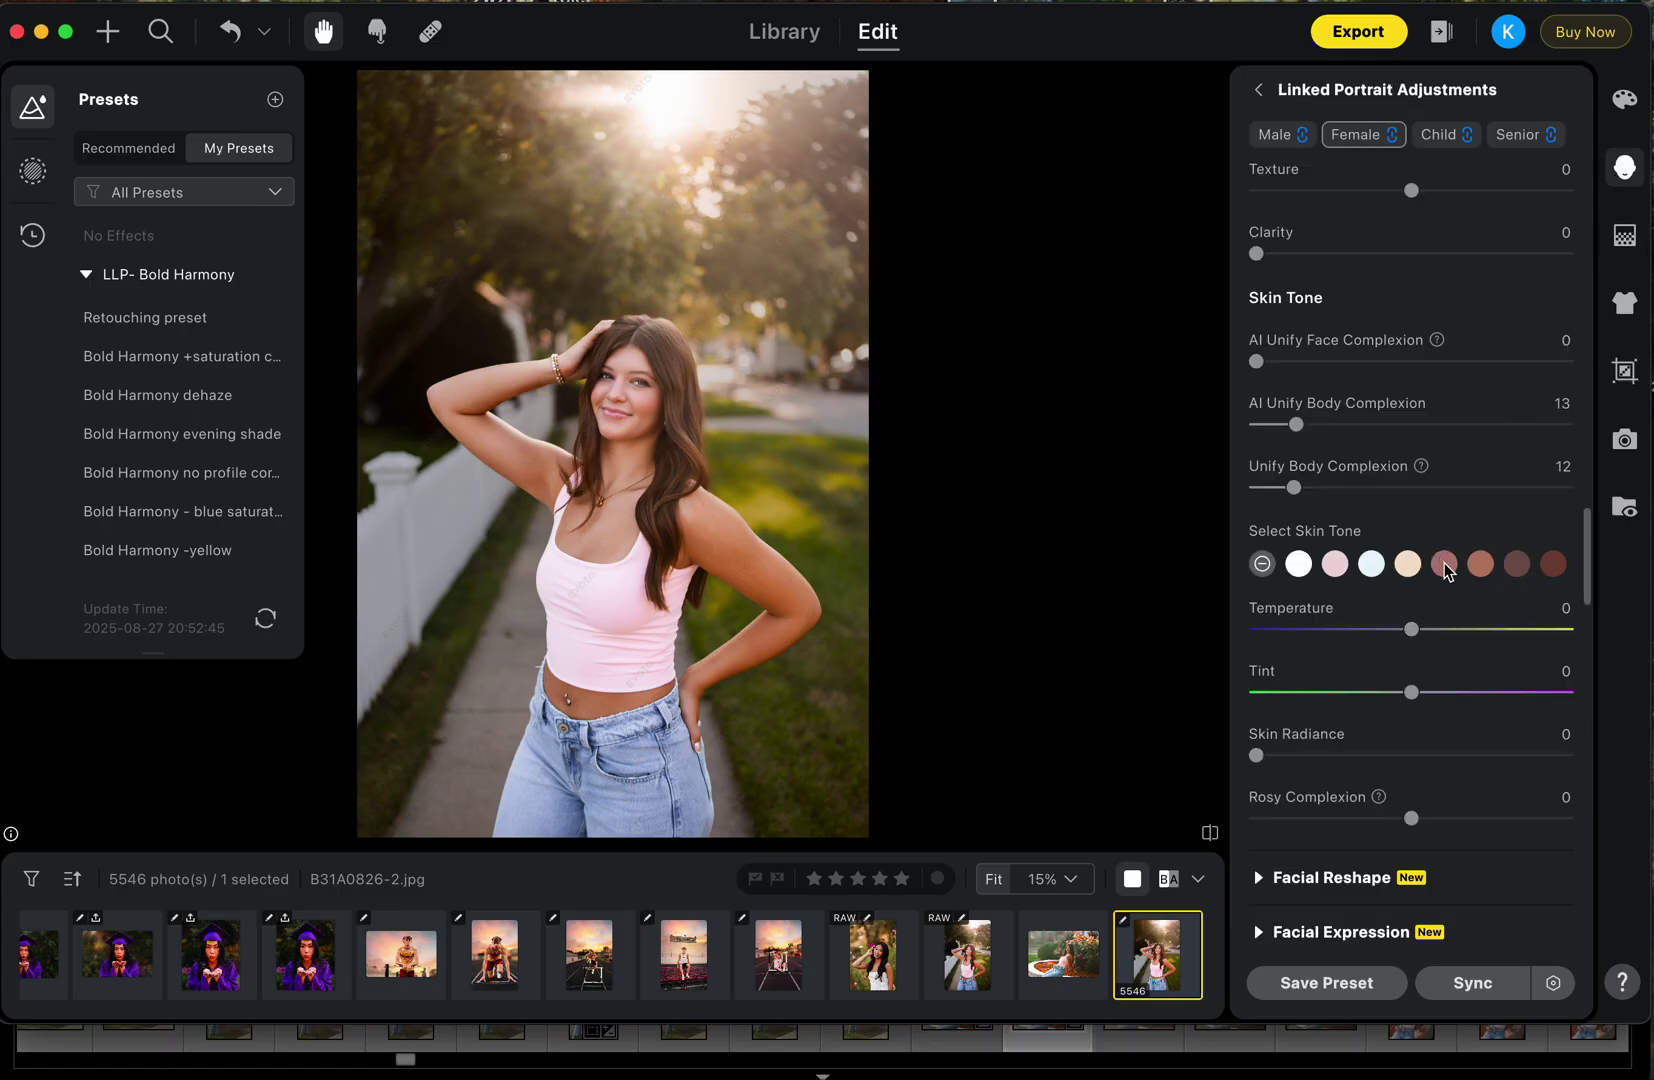
left_click(1444, 565)
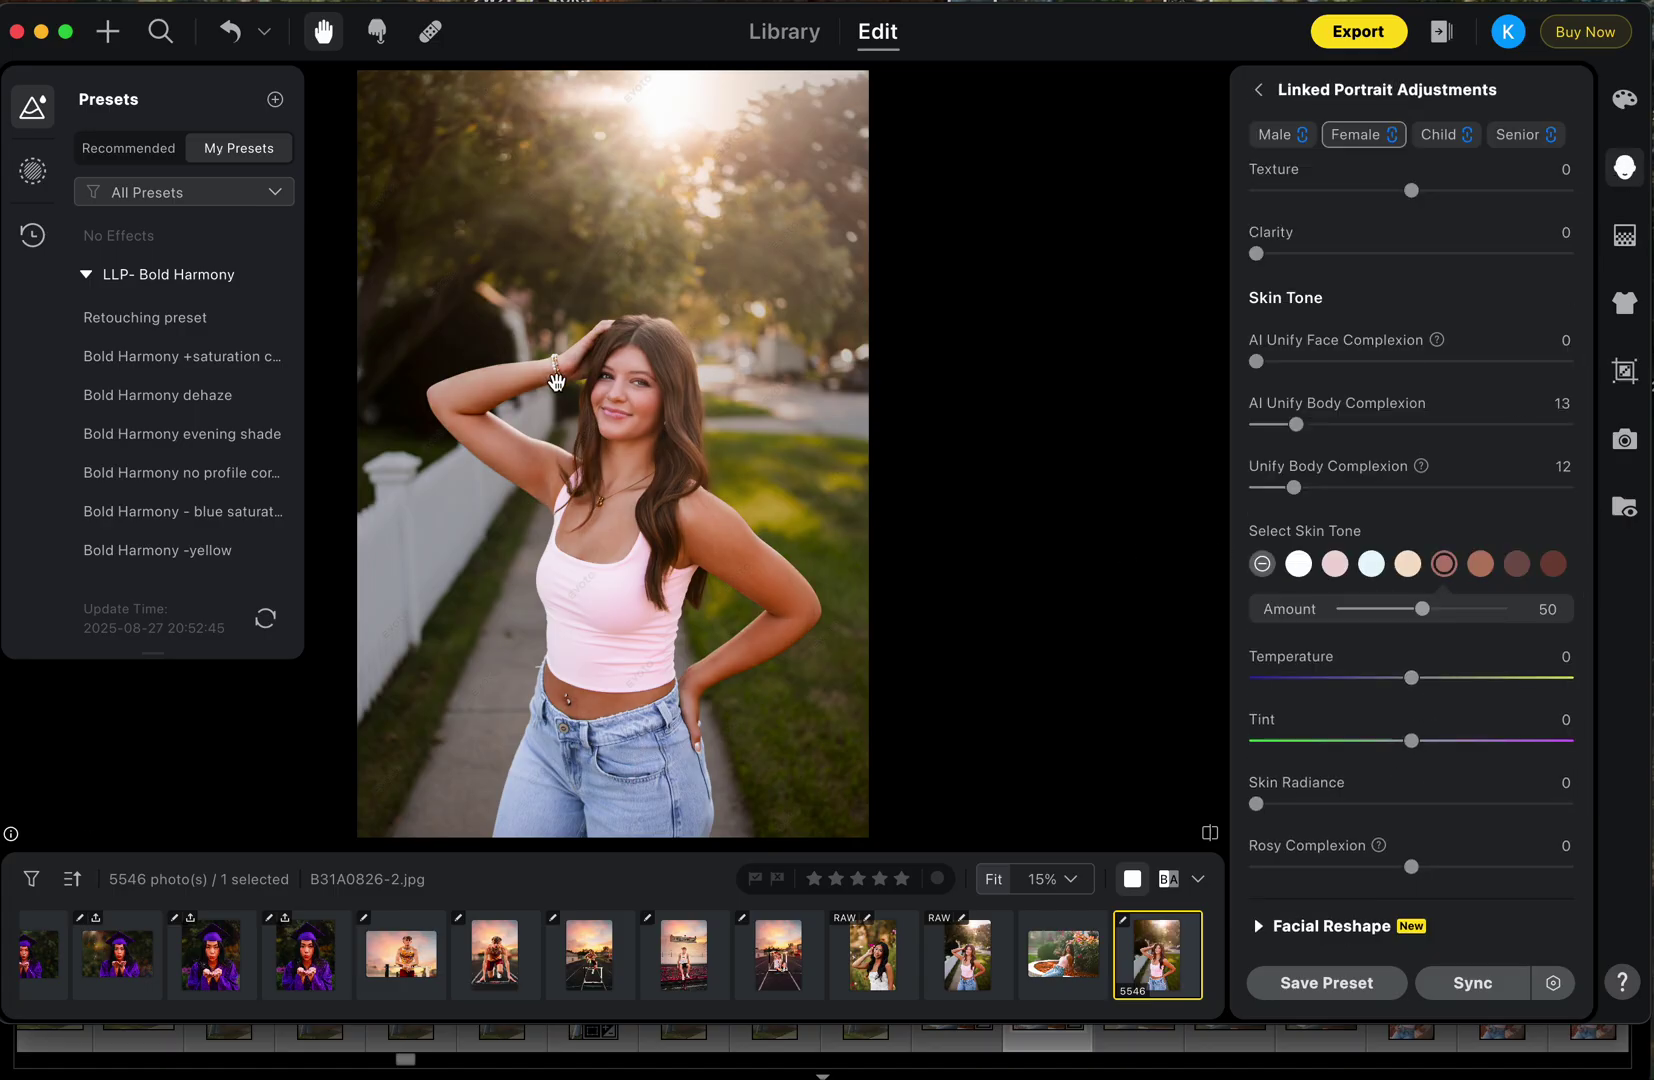
mouse_move(1423, 612)
left_mouse_down()
mouse_move(1256, 622)
mouse_move(1426, 631)
mouse_move(1303, 638)
mouse_move(1421, 623)
mouse_move(1389, 642)
mouse_move(1402, 686)
left_mouse_up()
- Browse to Documents > lindseysenior2 > Untitled Export to import more photos
left_click(107, 40)
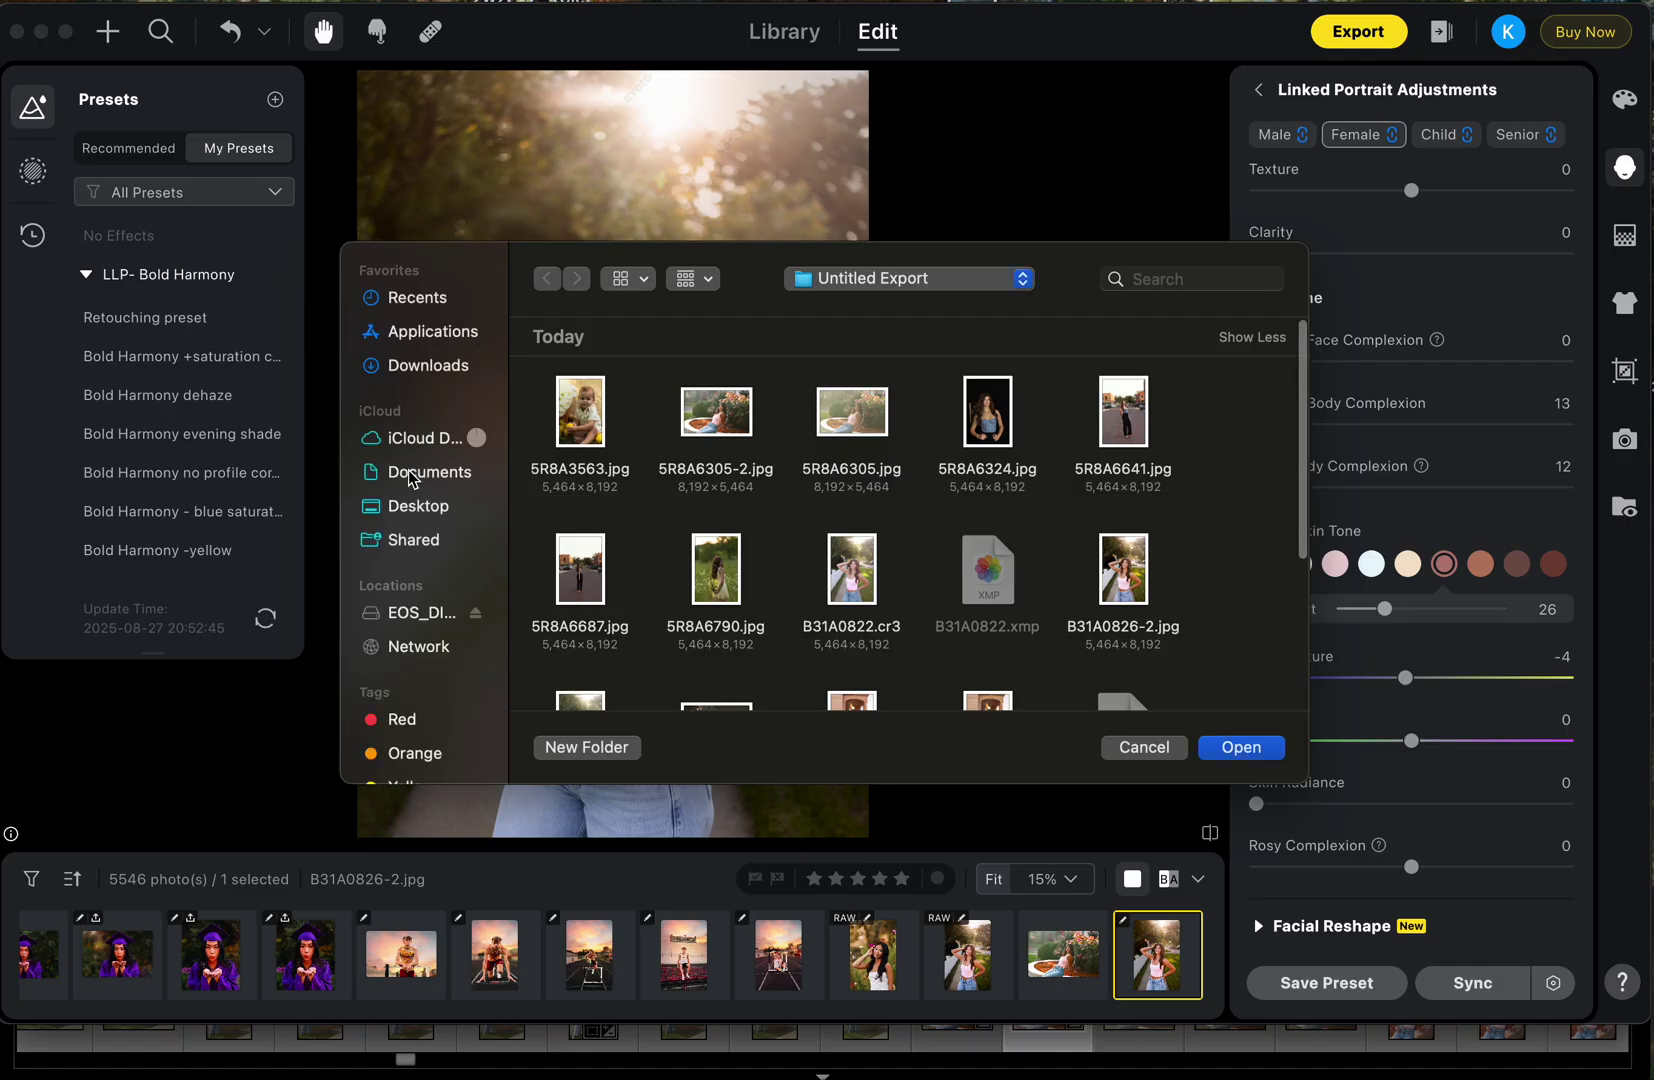
left_click(413, 471)
scroll(708, 488, "down", 5)
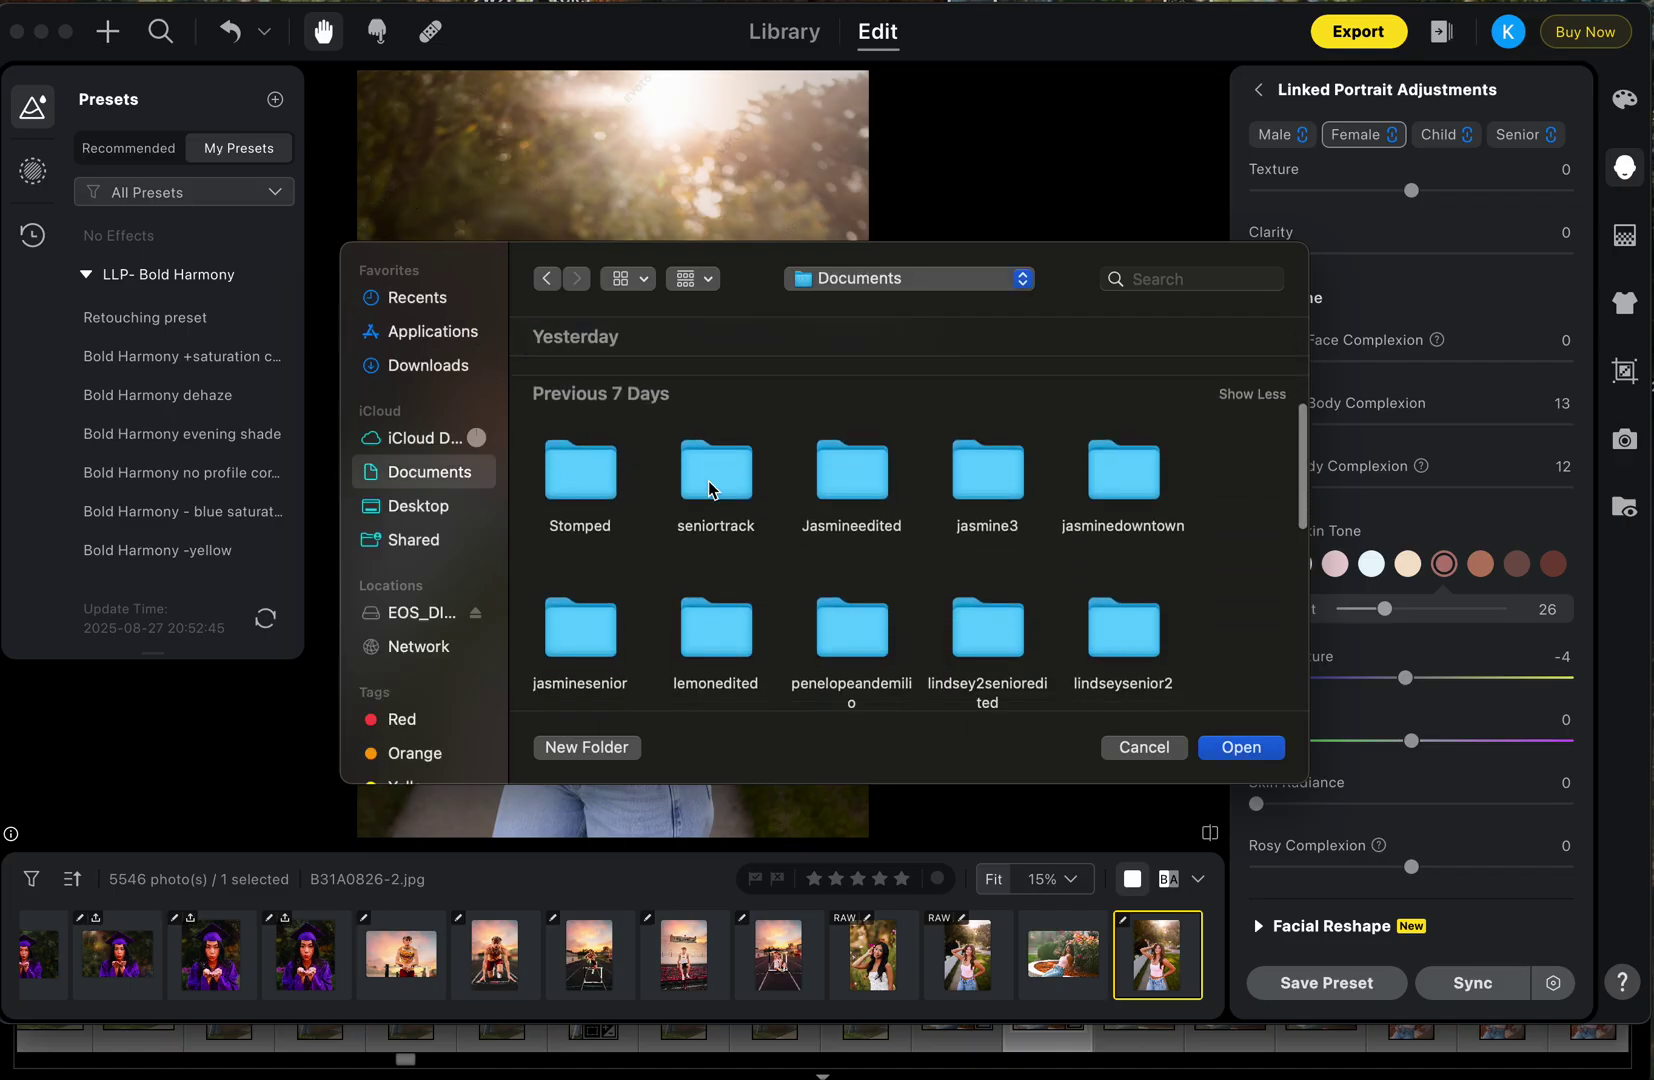
scroll(708, 488, "down", 2)
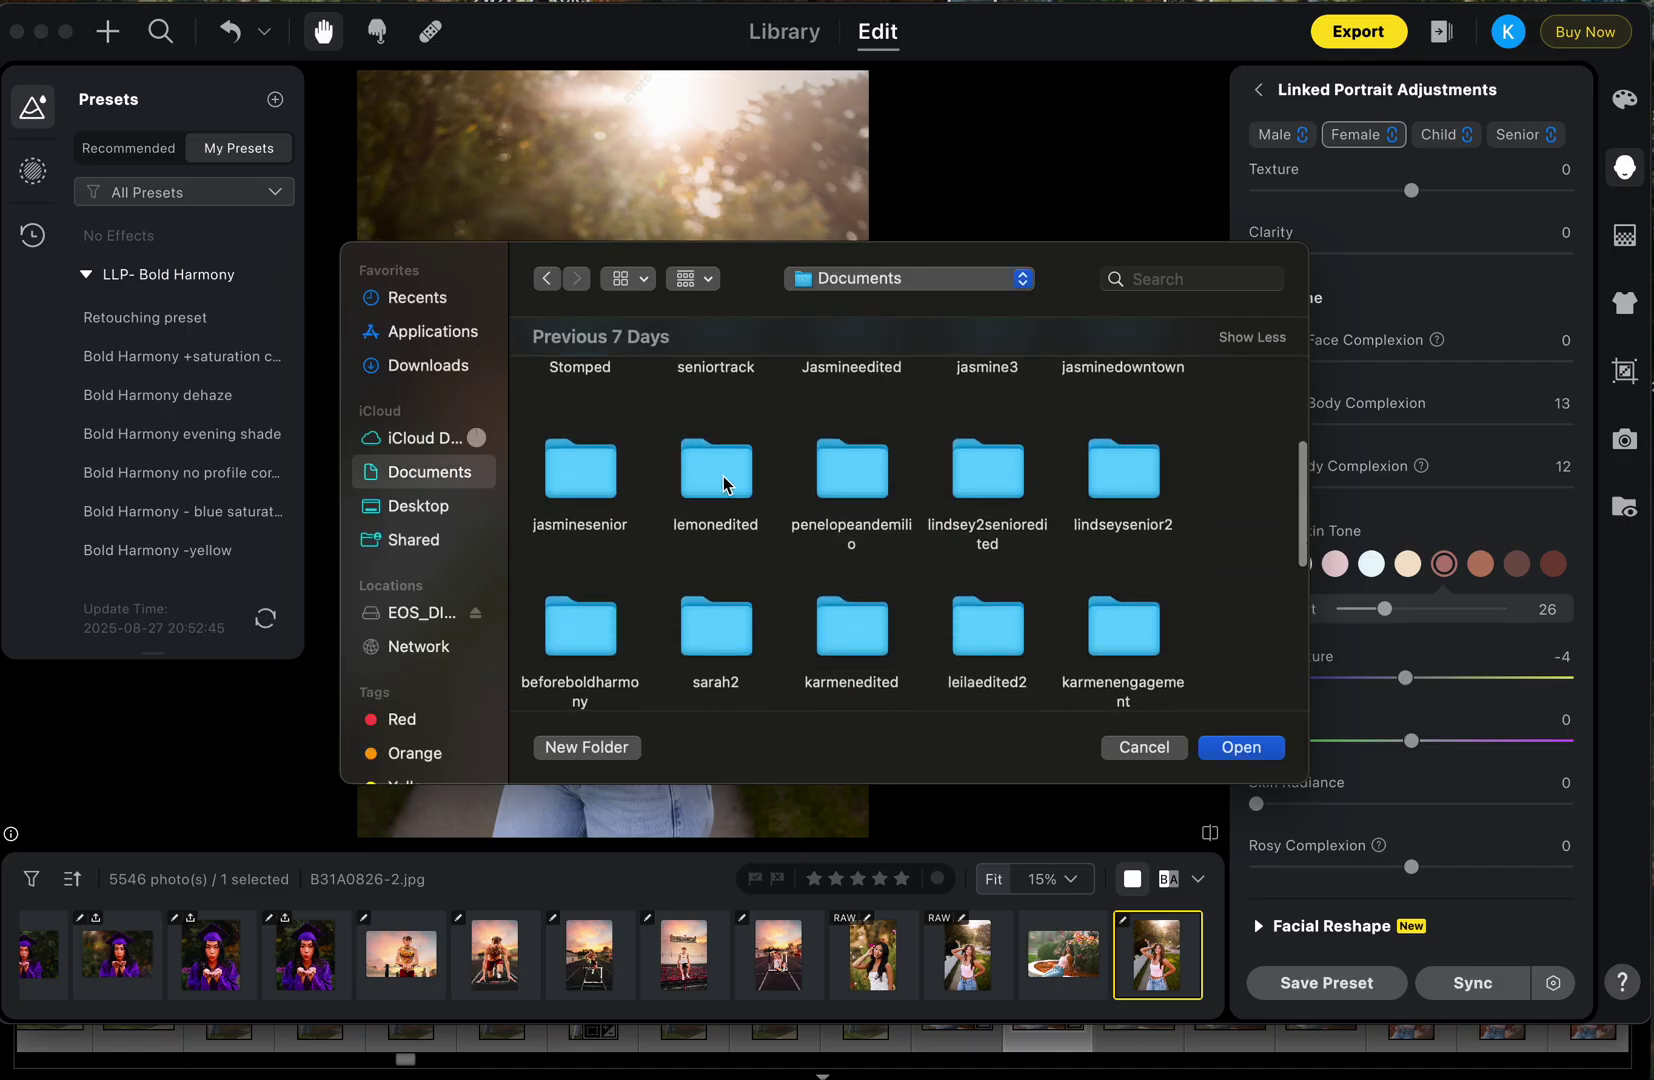
left_click(1119, 490)
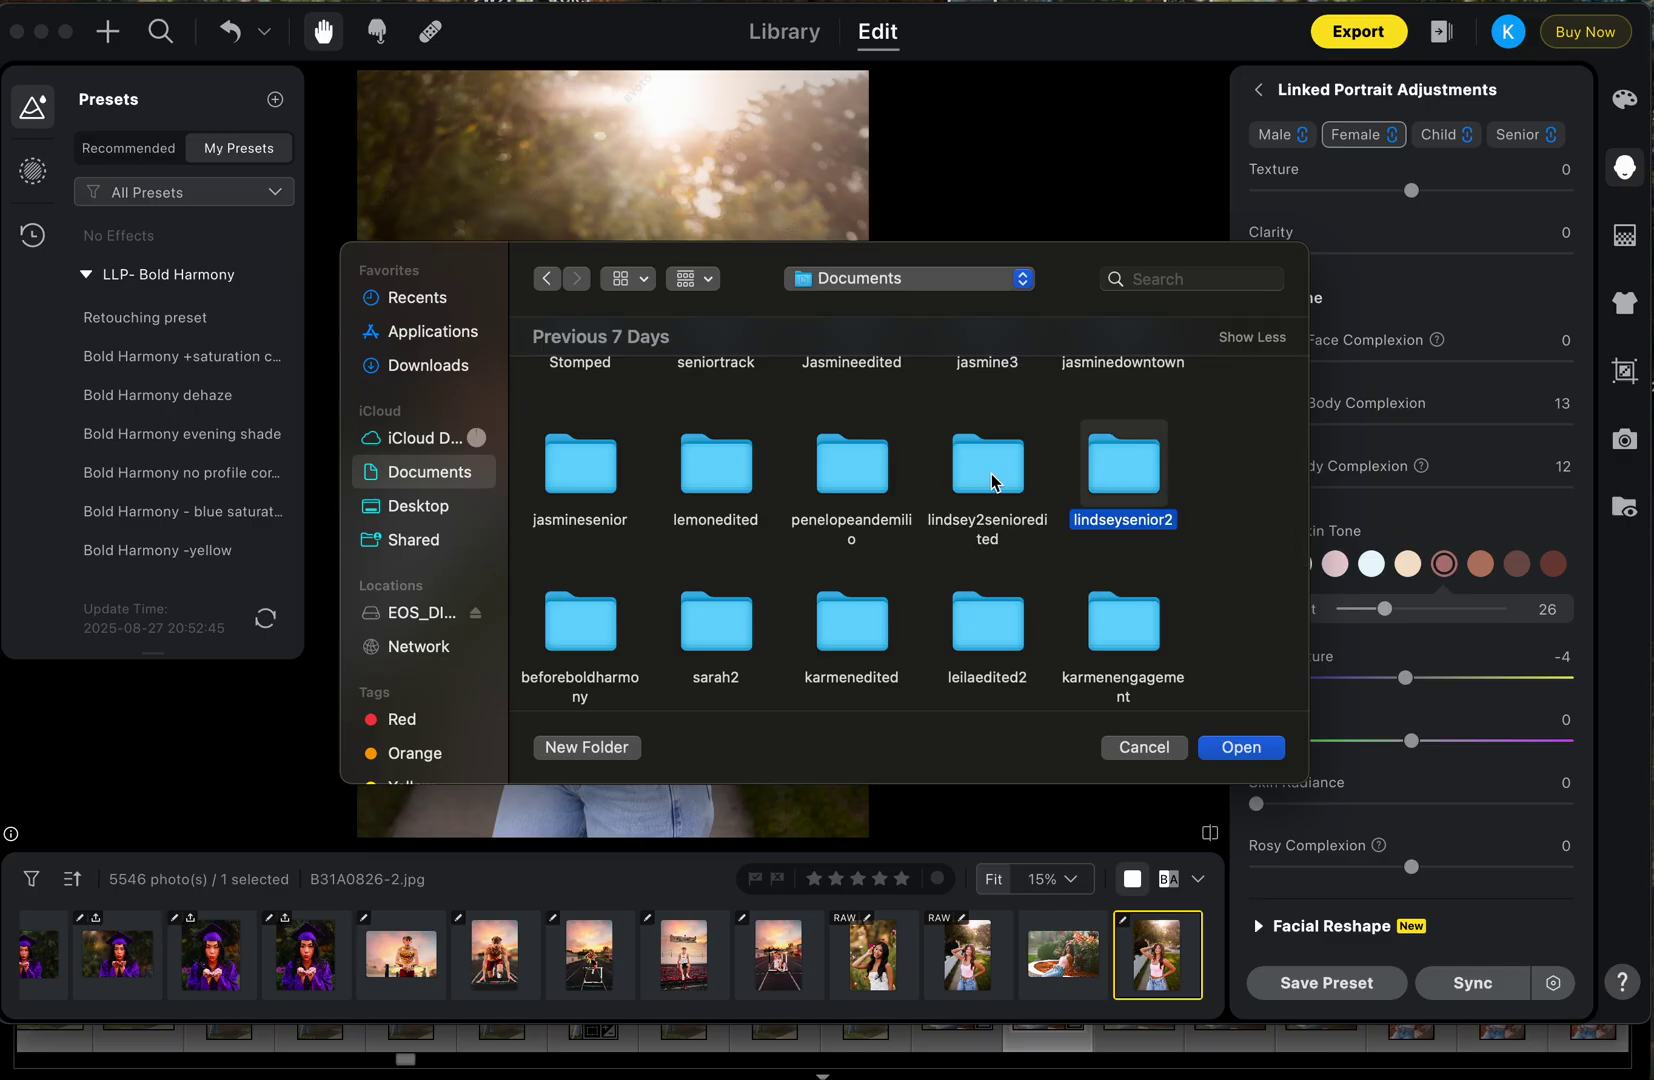
double_click(1139, 481)
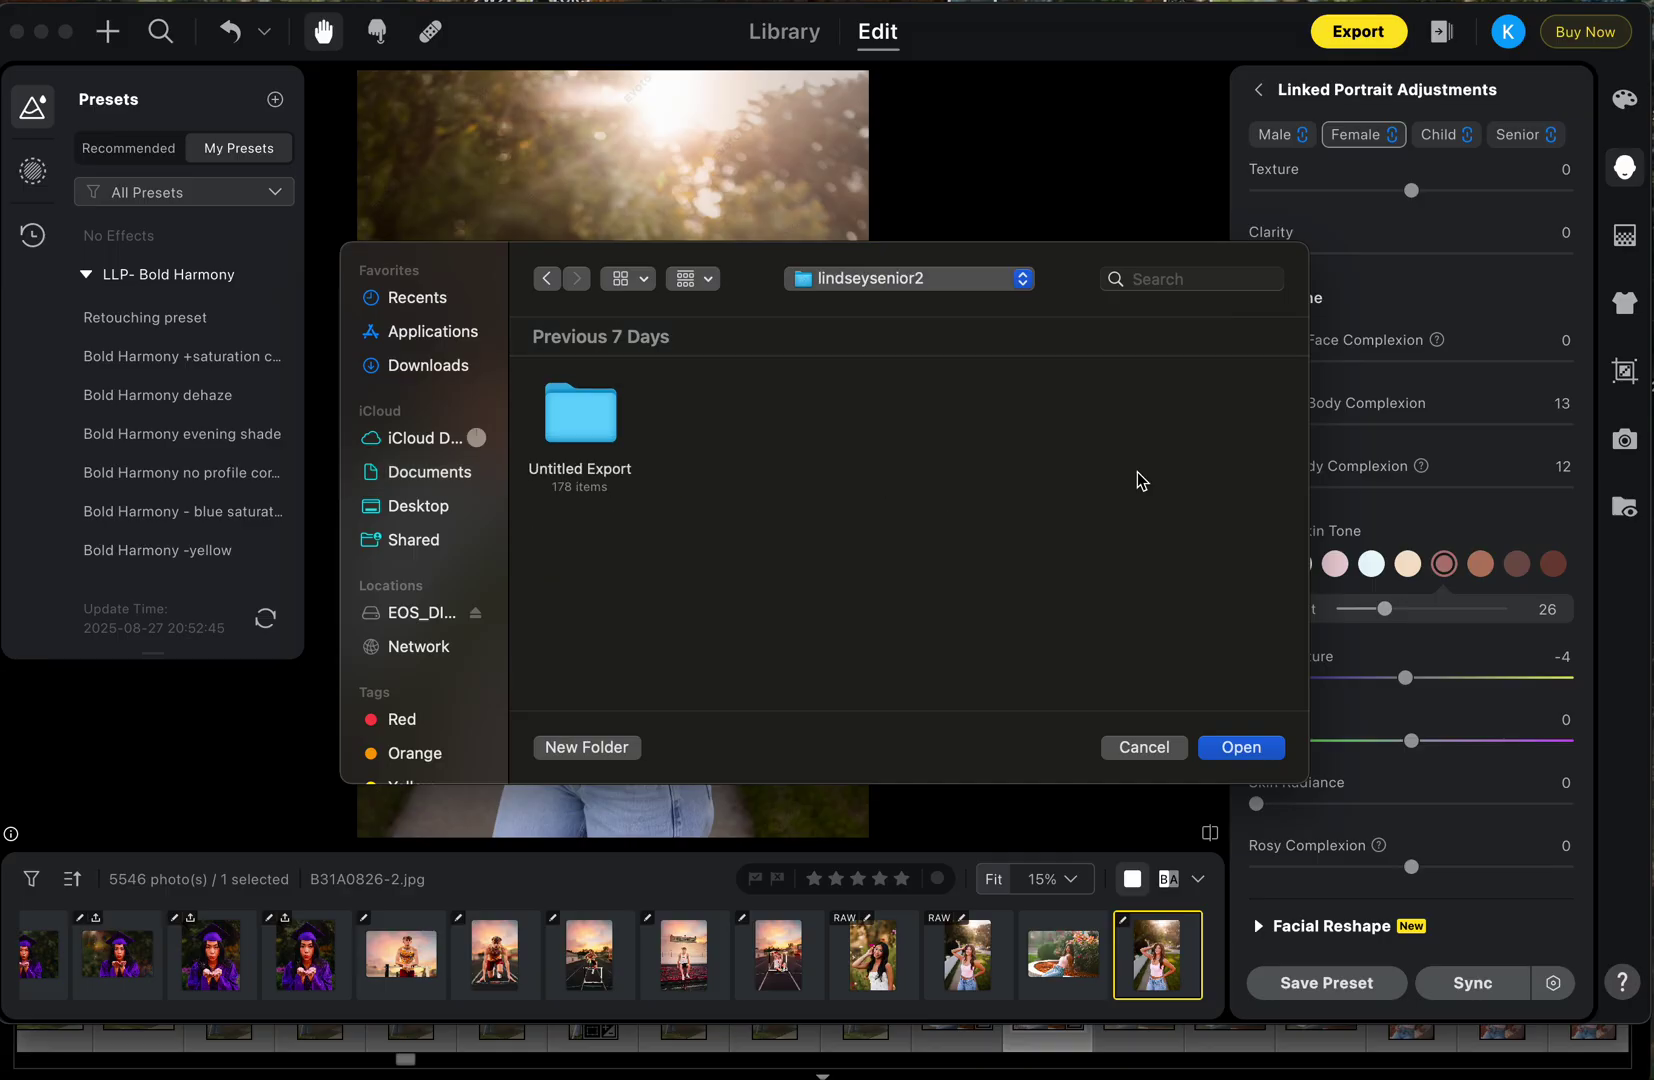
double_click(603, 435)
scroll(913, 498, "down", 5)
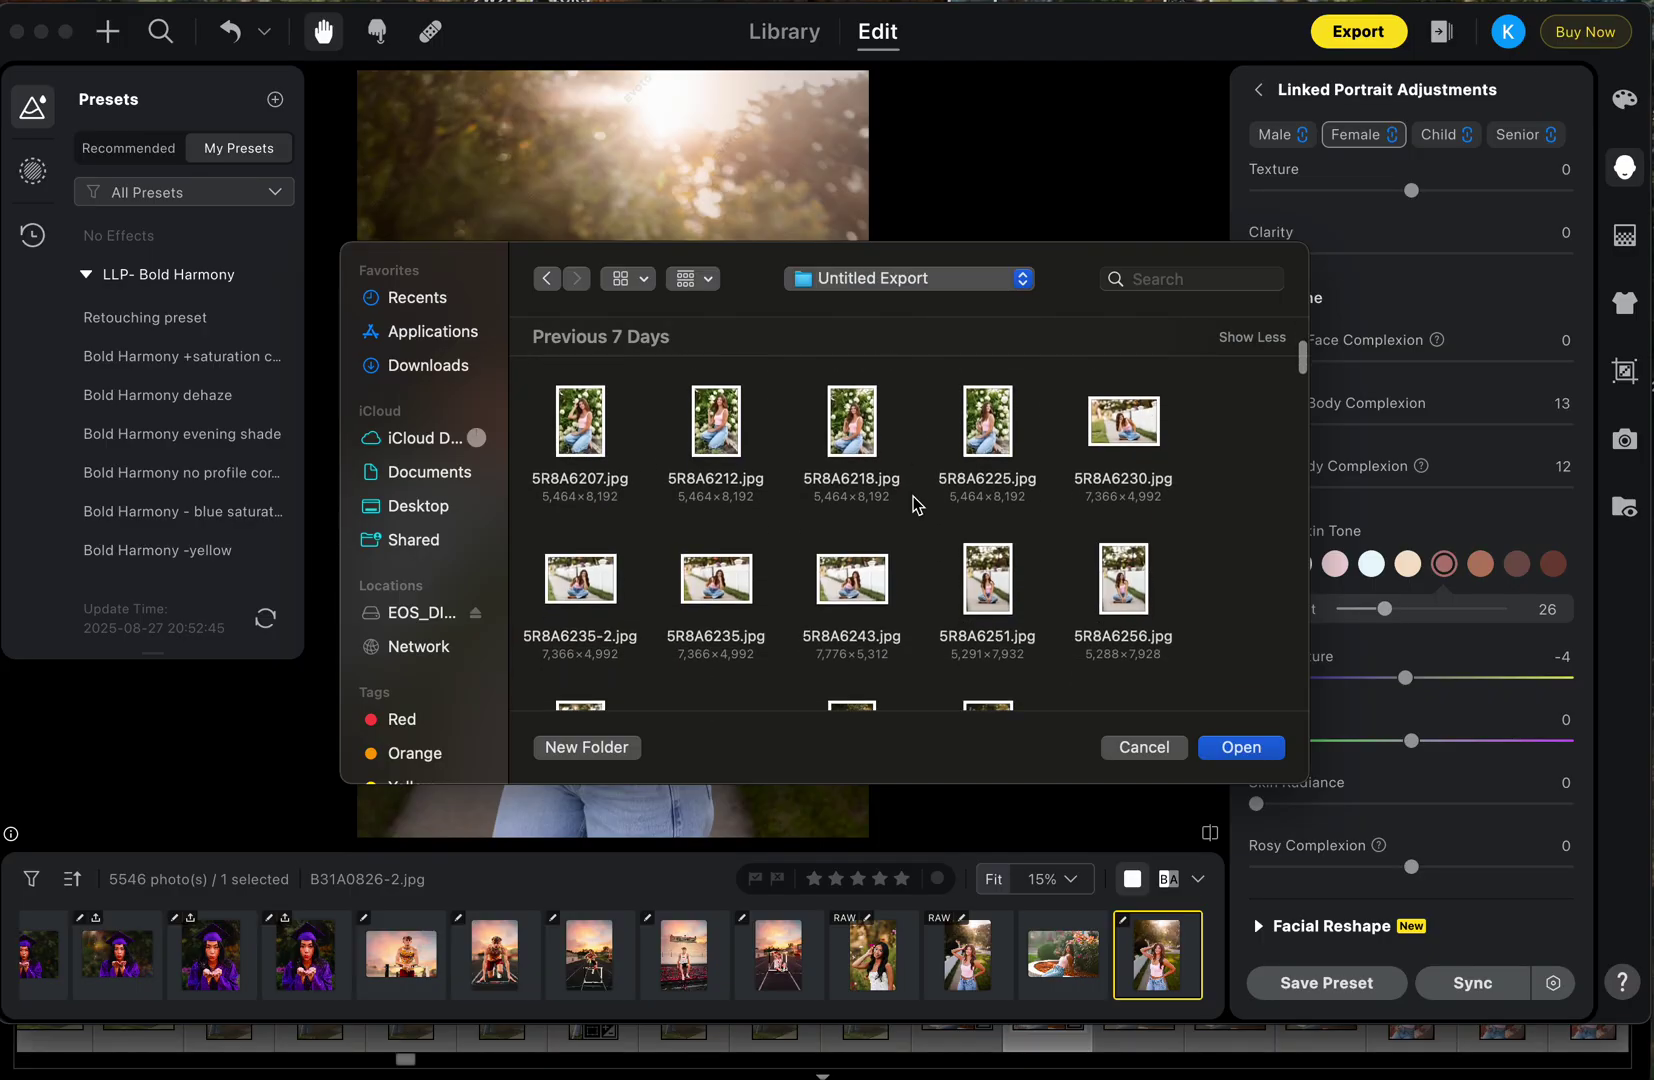
scroll(912, 504, "down", 3)
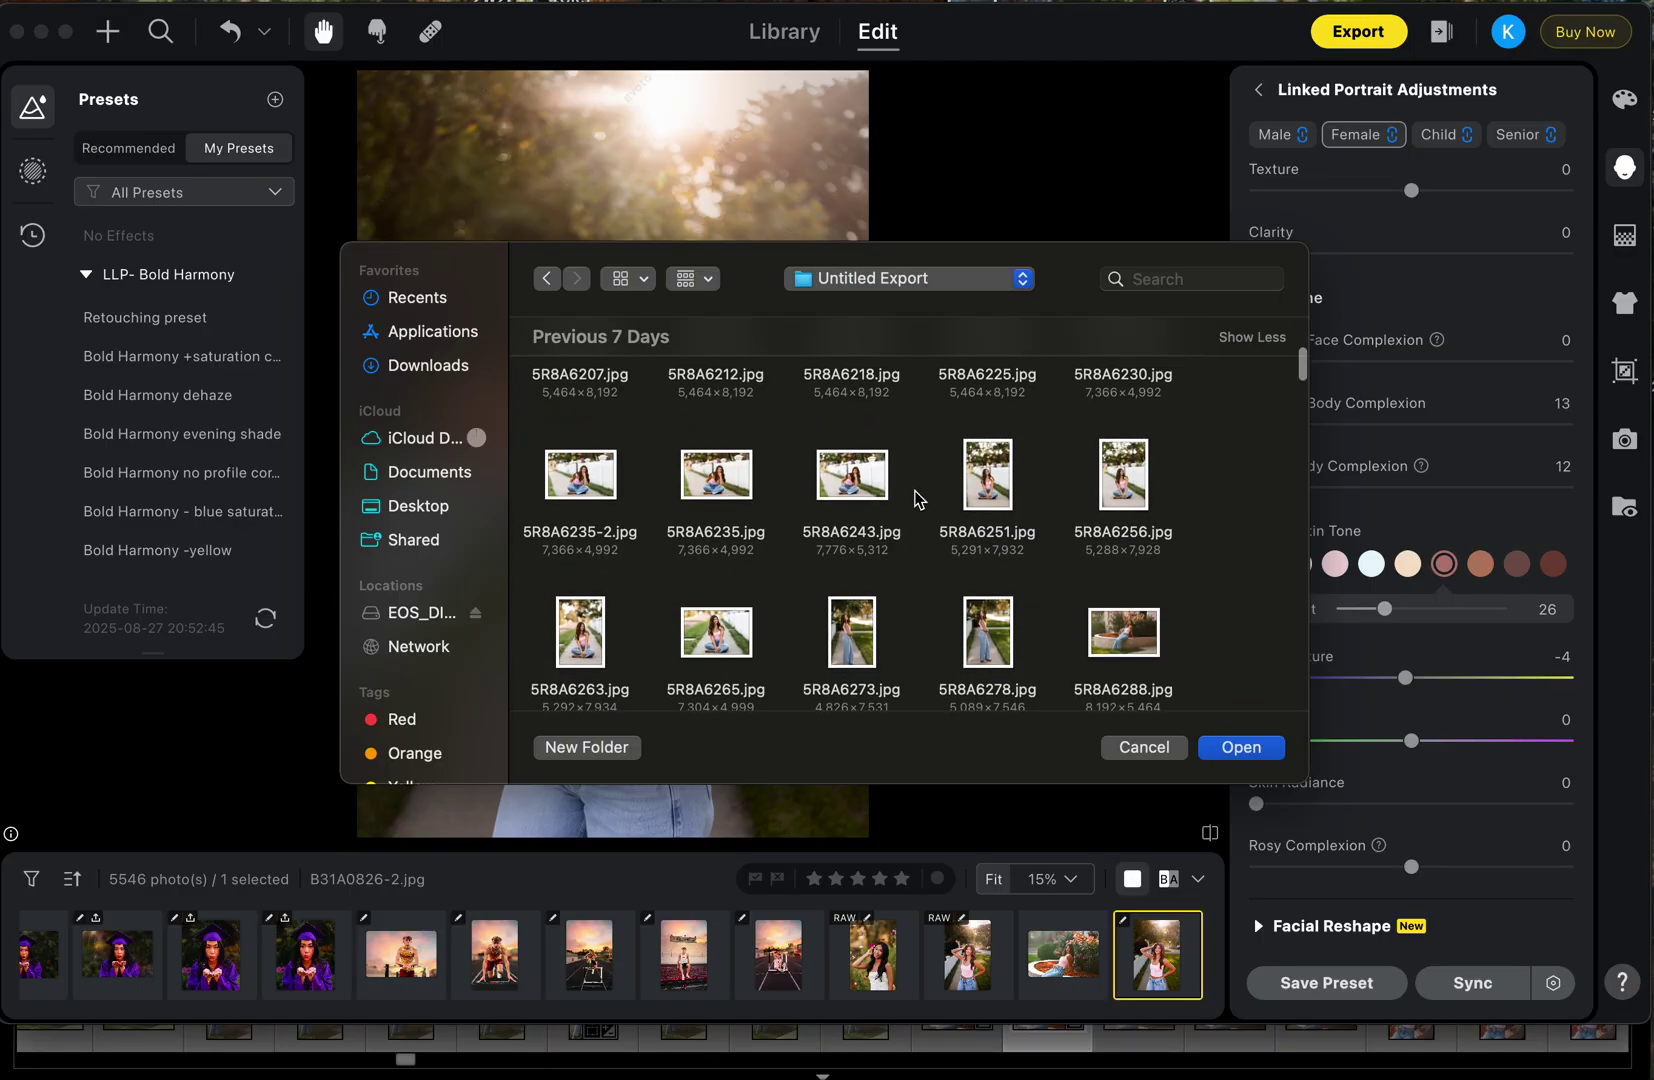
- Import portraits including 5R8A6243, B31A0853, B31A1129, B31A1344 and B31A1392
left_click(856, 489)
scroll(855, 491, "down", 2)
left_click(582, 569)
scroll(921, 568, "down", 5)
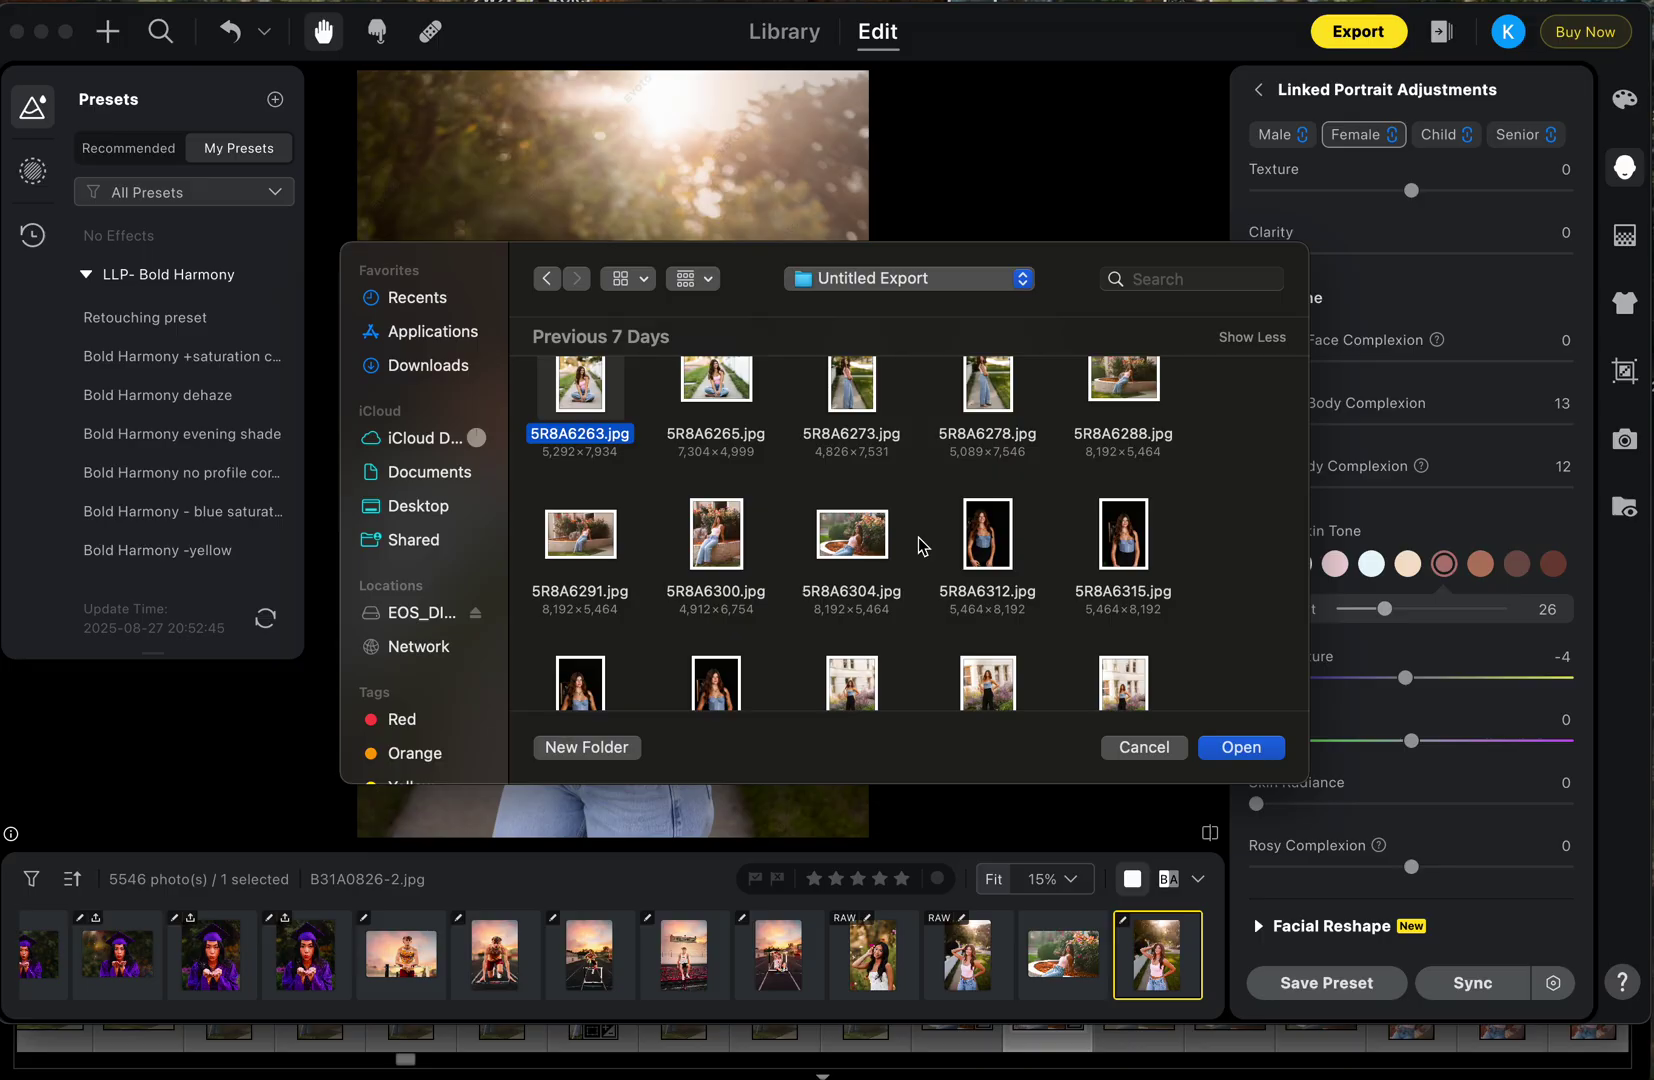
scroll(918, 545, "down", 3)
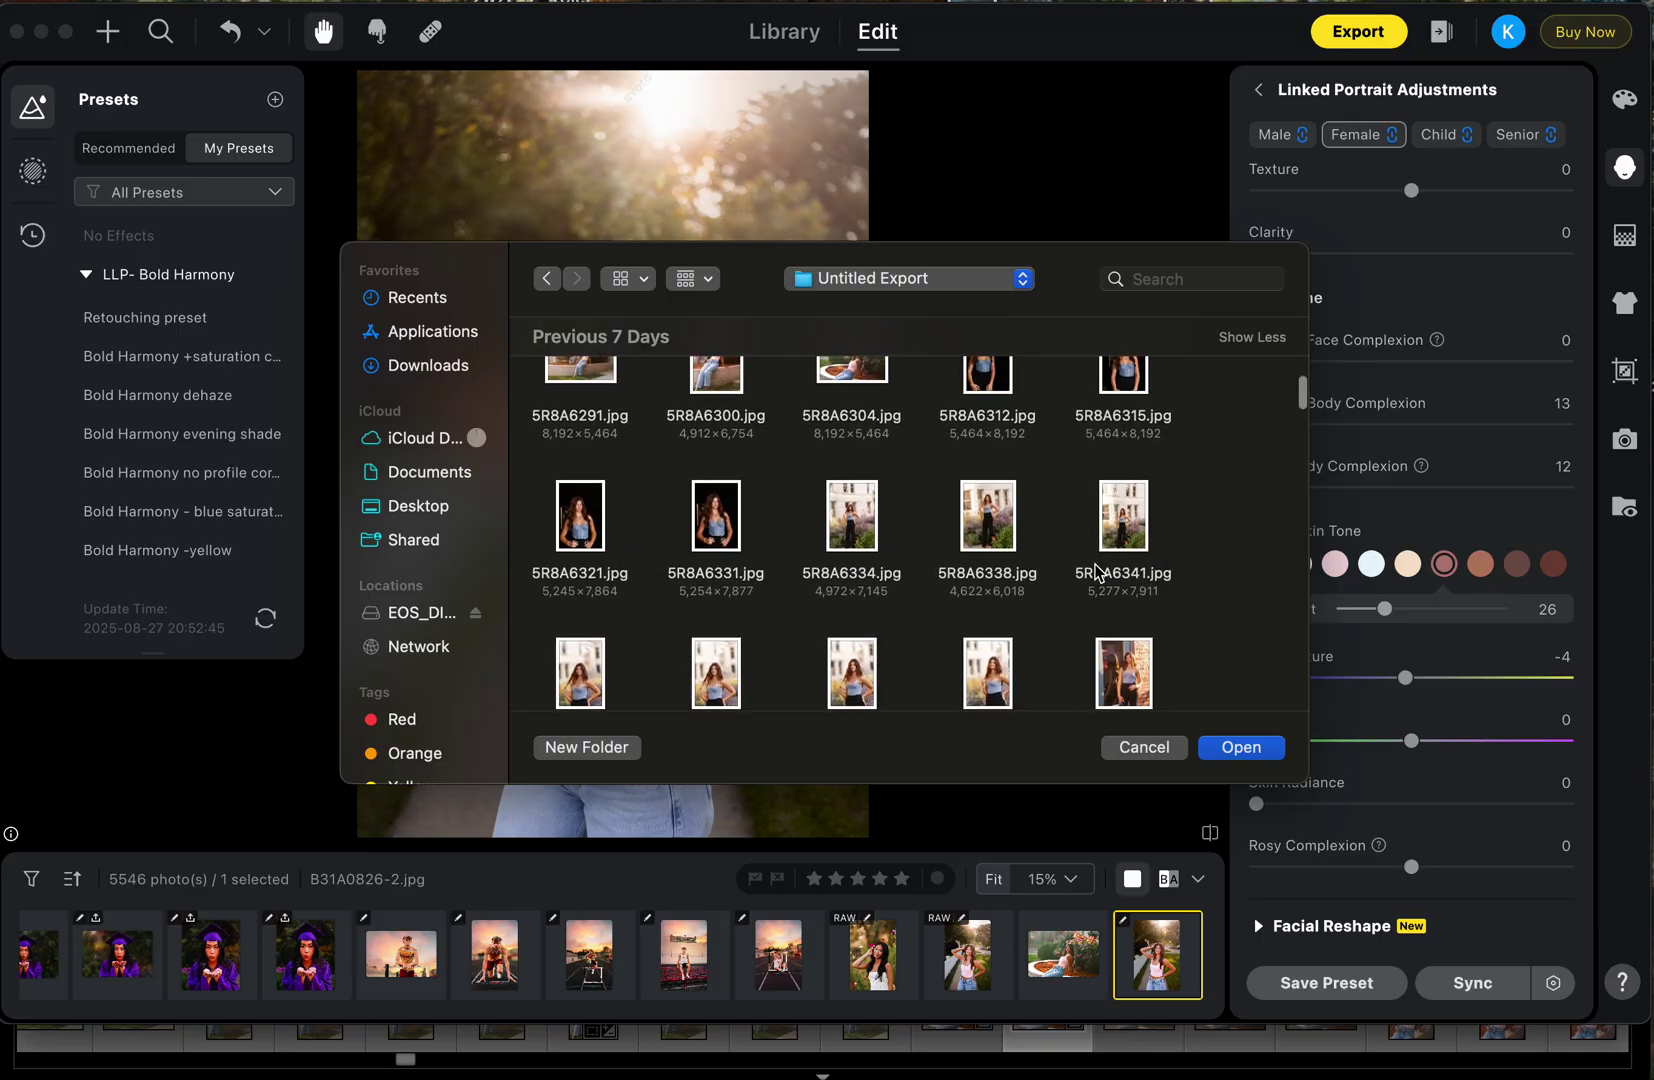
scroll(1060, 608, "down", 1)
scroll(842, 664, "down", 3)
scroll(842, 594, "down", 3)
scroll(775, 492, "down", 3)
scroll(762, 486, "down", 3)
scroll(762, 486, "down", 3)
scroll(763, 486, "down", 3)
scroll(763, 485, "down", 3)
scroll(762, 486, "down", 3)
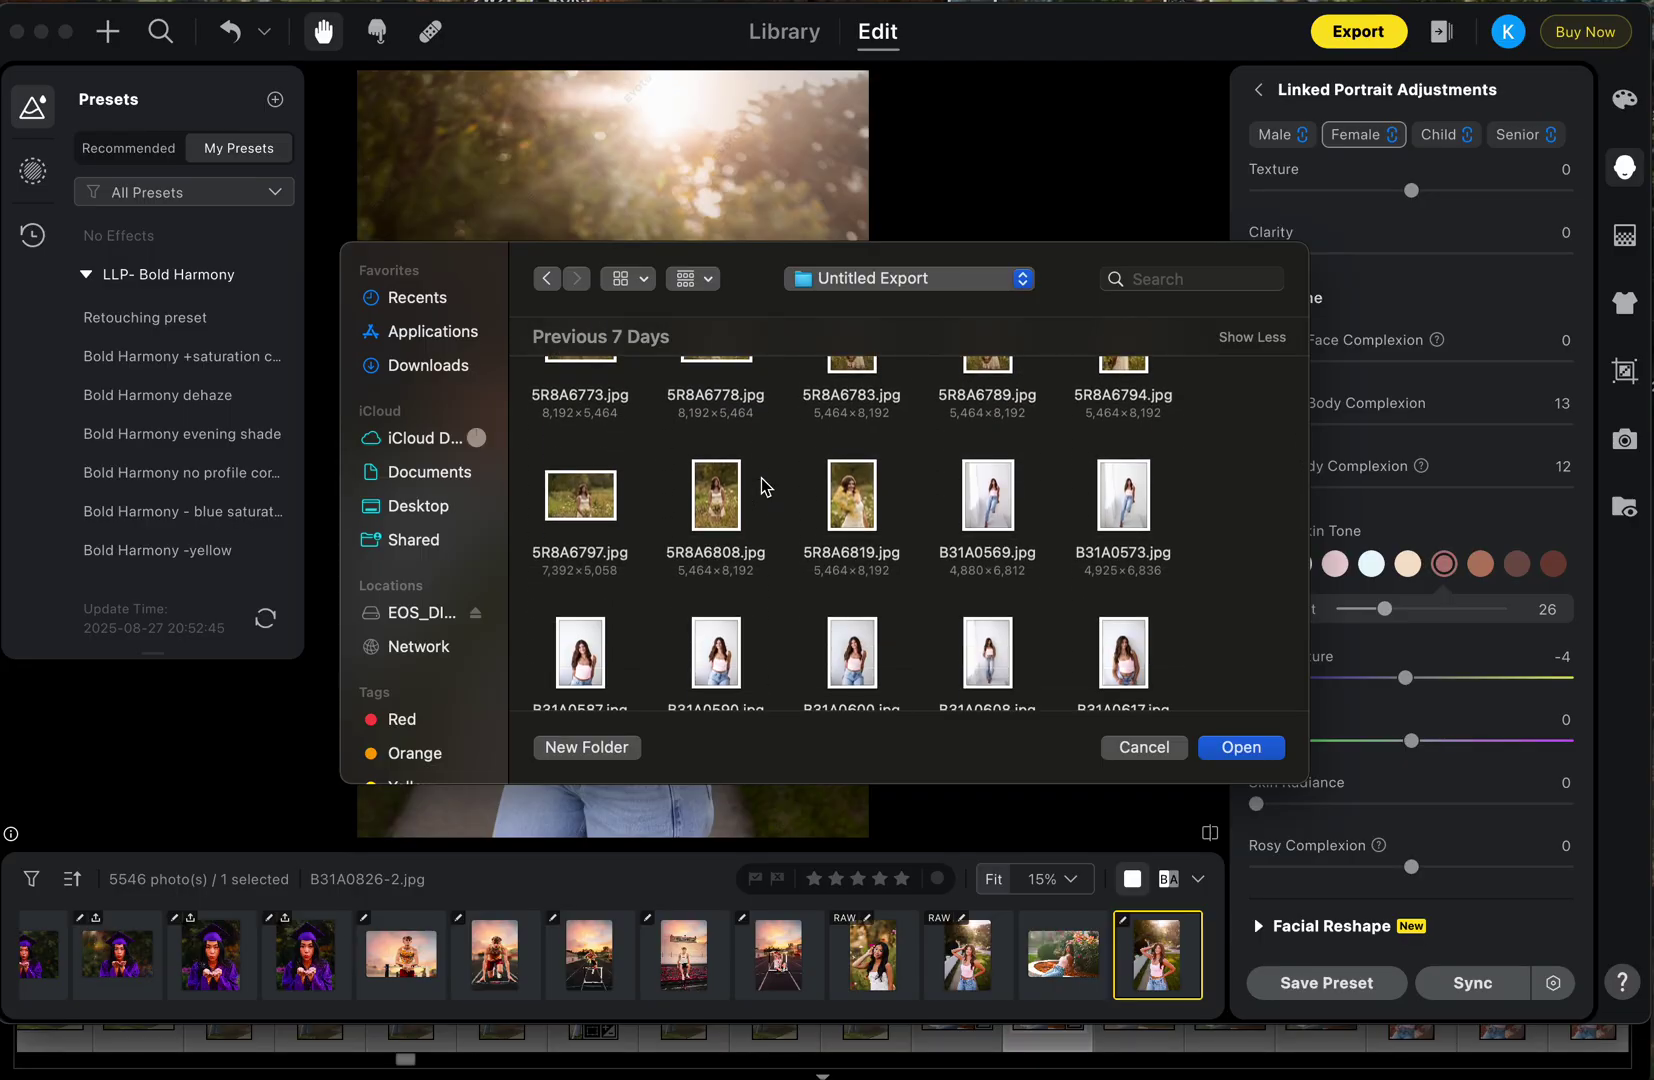
scroll(894, 426, "up", 1)
left_click(967, 423)
scroll(847, 511, "down", 2)
scroll(846, 511, "down", 5)
scroll(844, 509, "down", 2)
scroll(944, 511, "down", 1)
scroll(944, 517, "down", 3)
scroll(939, 521, "down", 2)
scroll(939, 521, "up", 1)
left_click(728, 443)
scroll(841, 504, "down", 3)
scroll(956, 543, "down", 3)
scroll(979, 556, "down", 2)
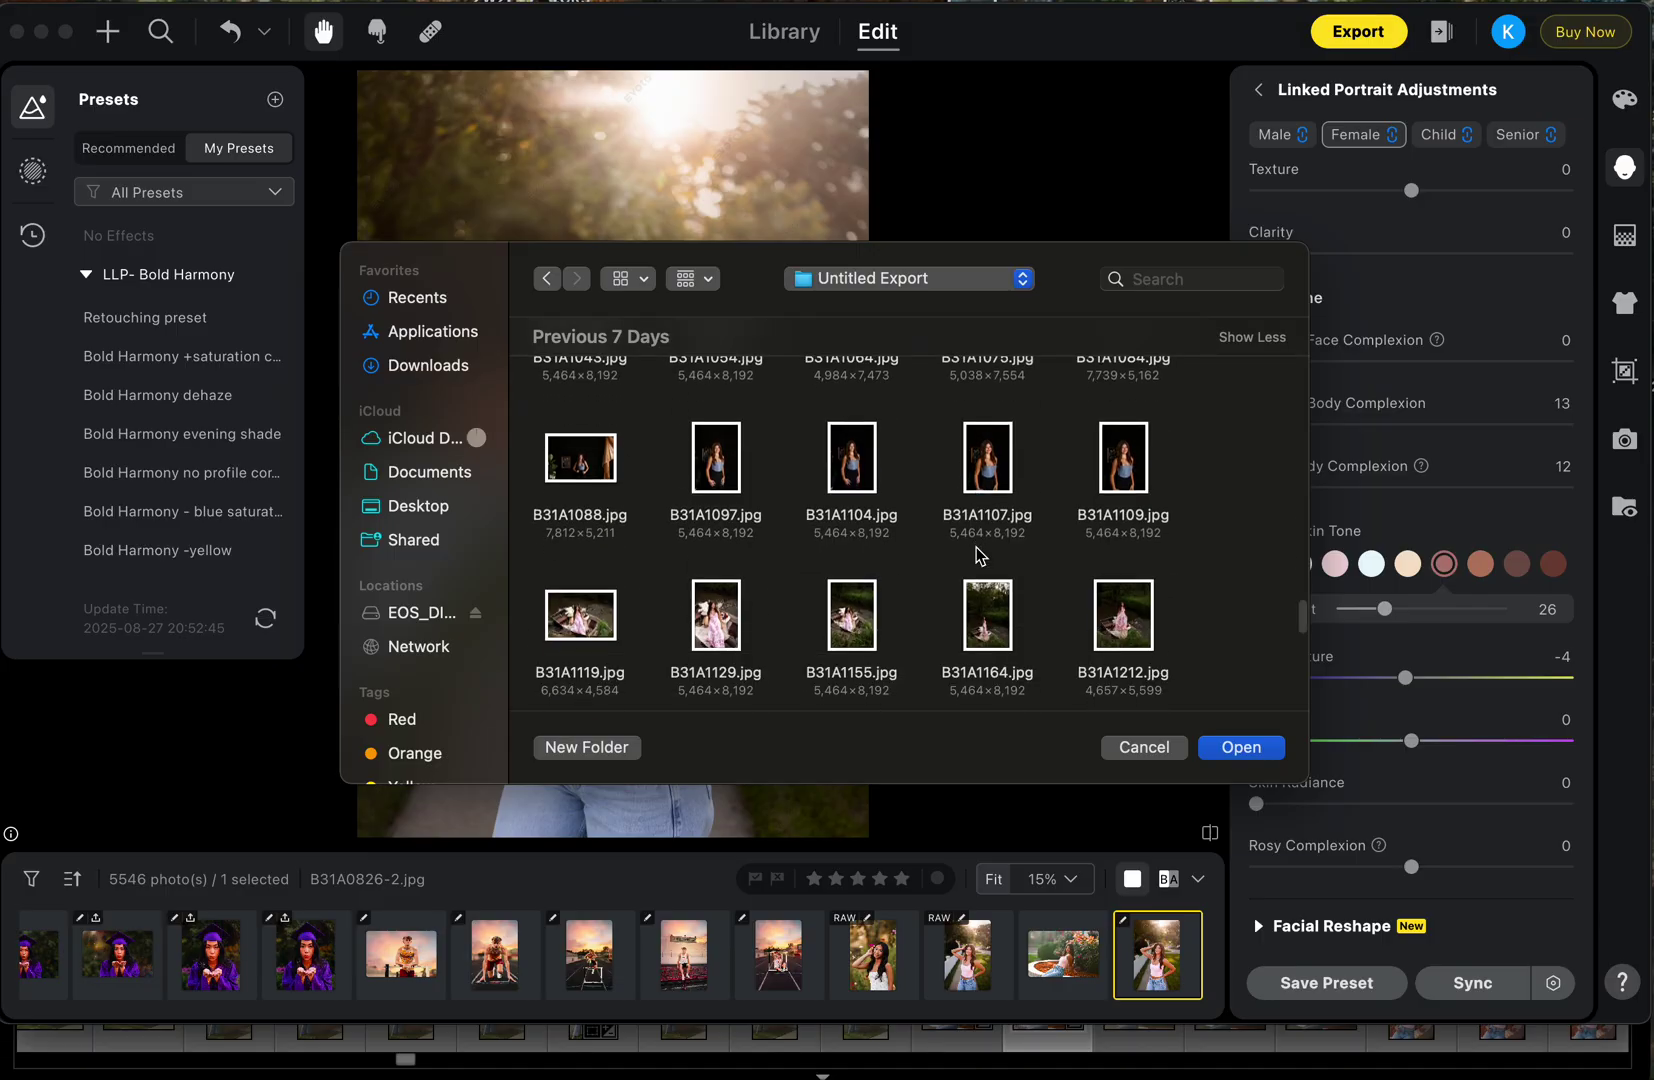
scroll(976, 555, "down", 2)
scroll(976, 556, "down", 1)
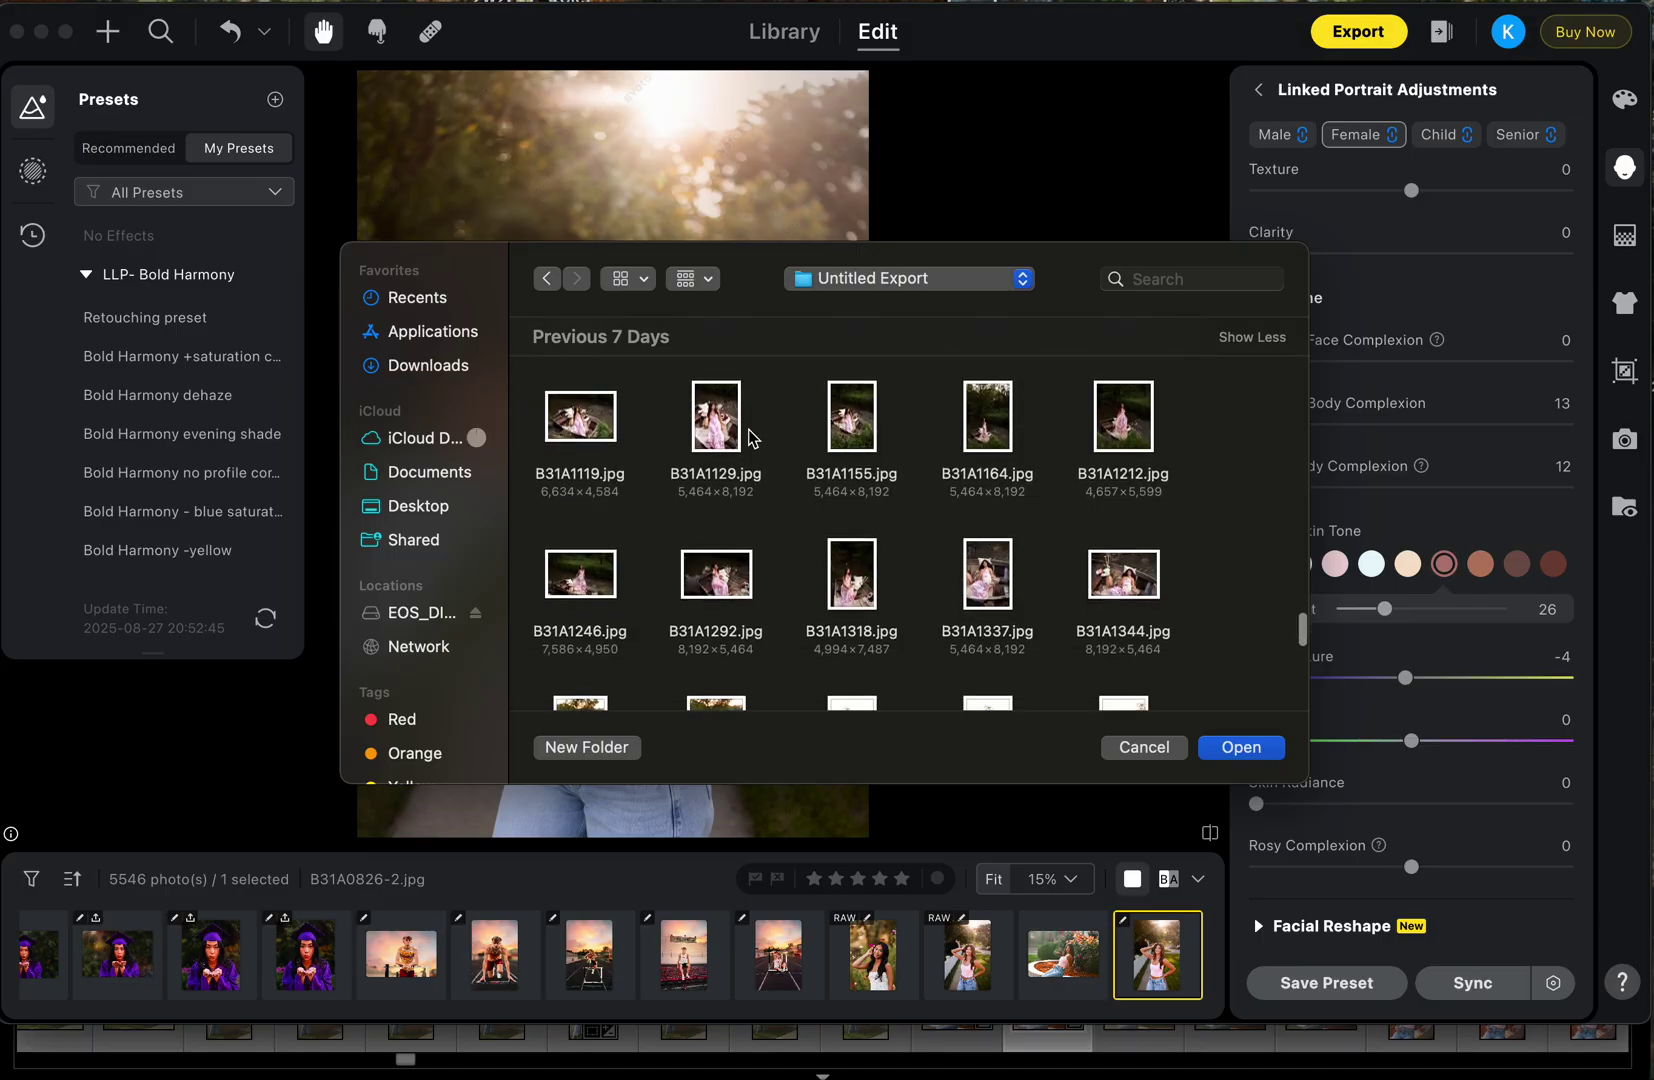
left_click(712, 446)
scroll(940, 578, "down", 2)
left_click(1124, 420)
scroll(1092, 565, "down", 2)
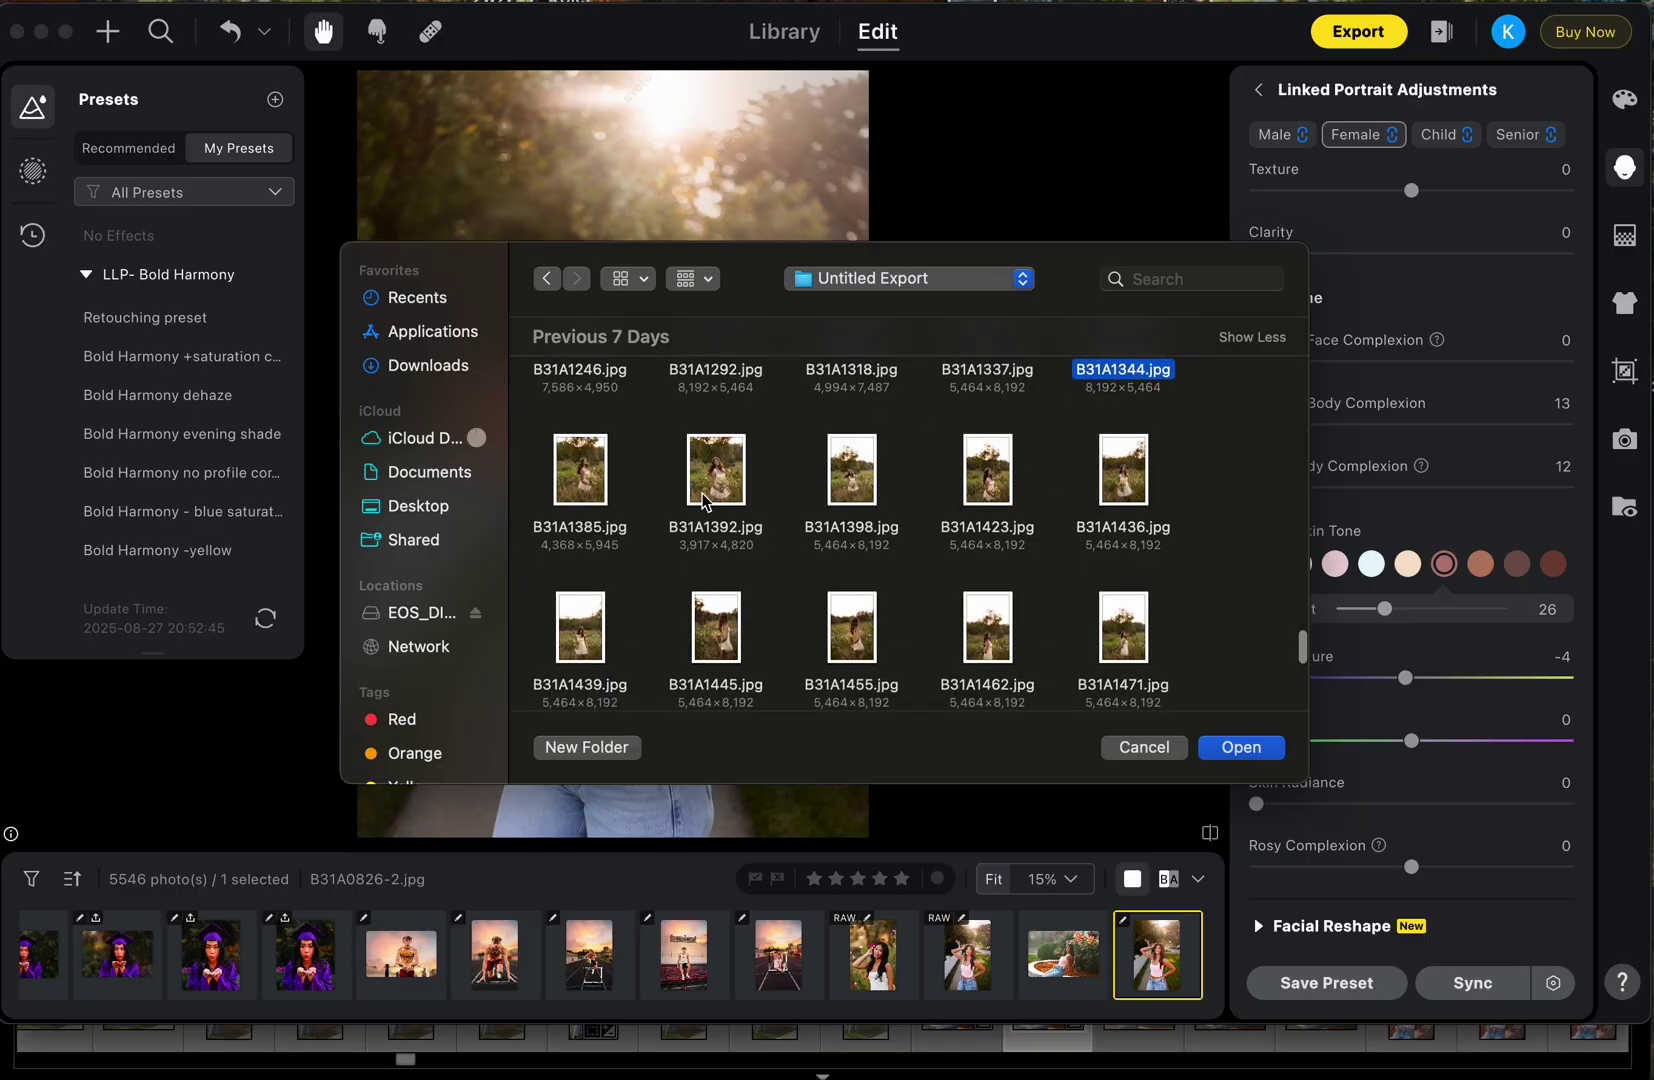
left_click(734, 496, "super")
left_click(1248, 753)
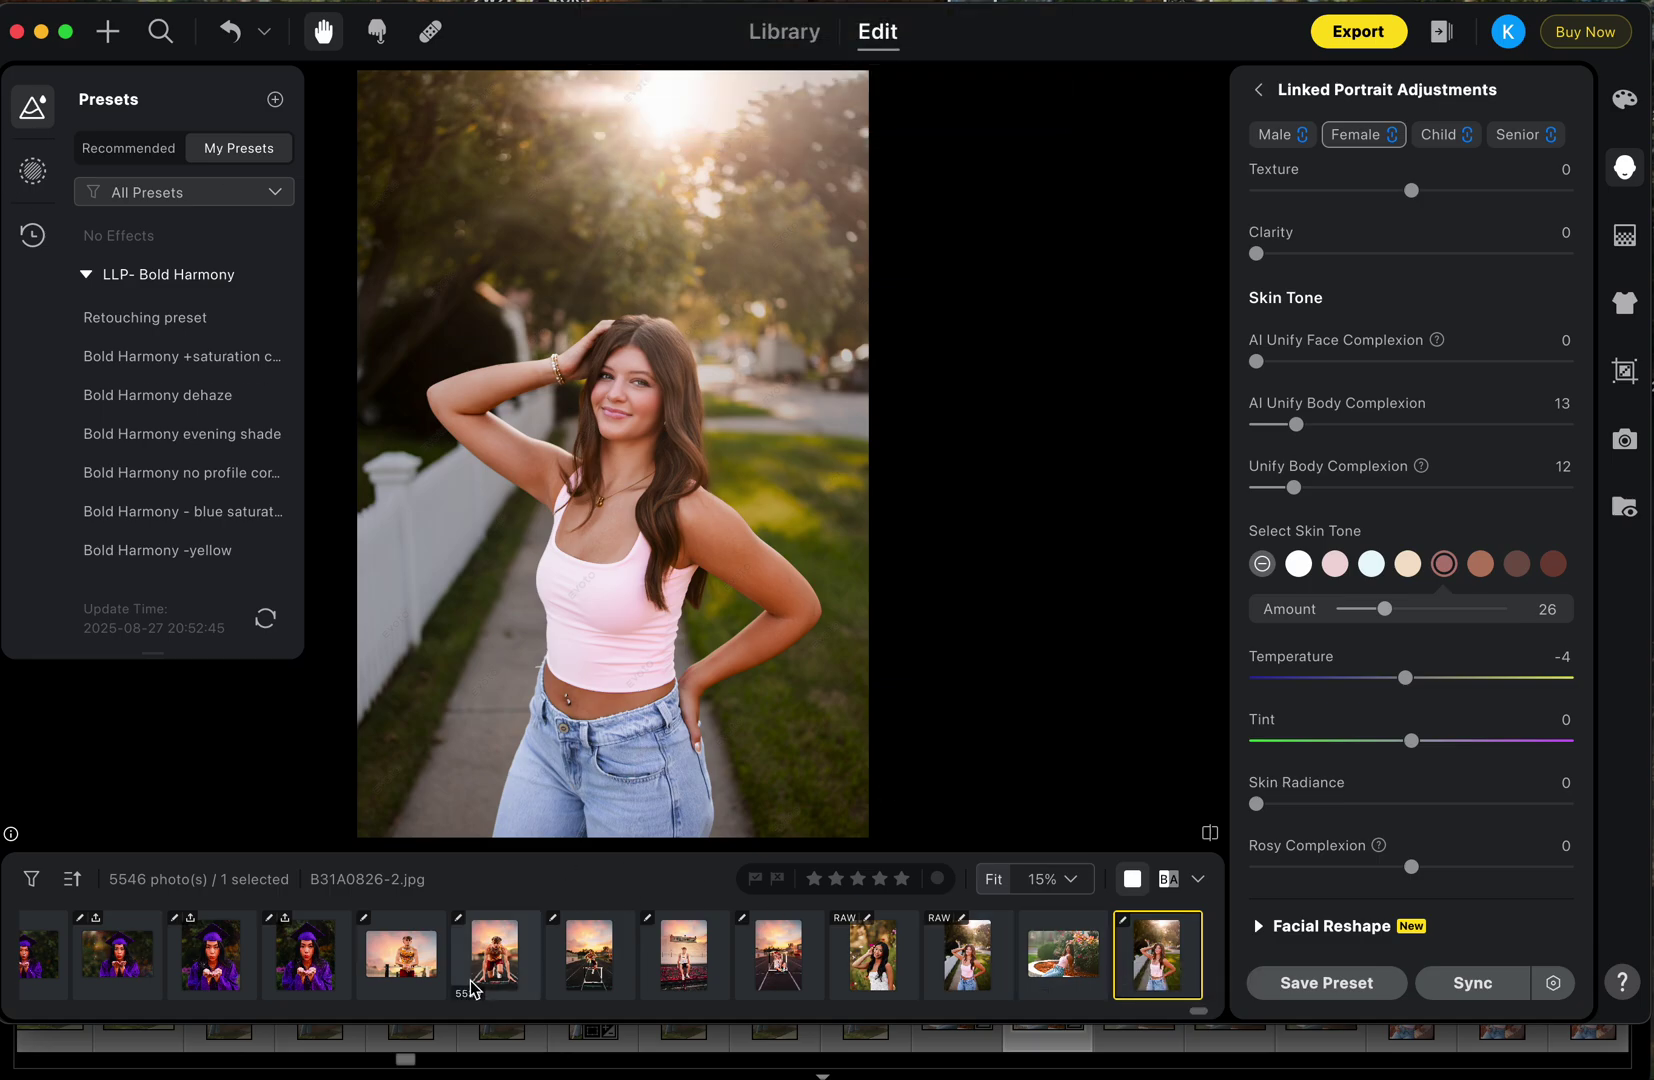
scroll(480, 978, "left", 10)
scroll(479, 978, "left", 15)
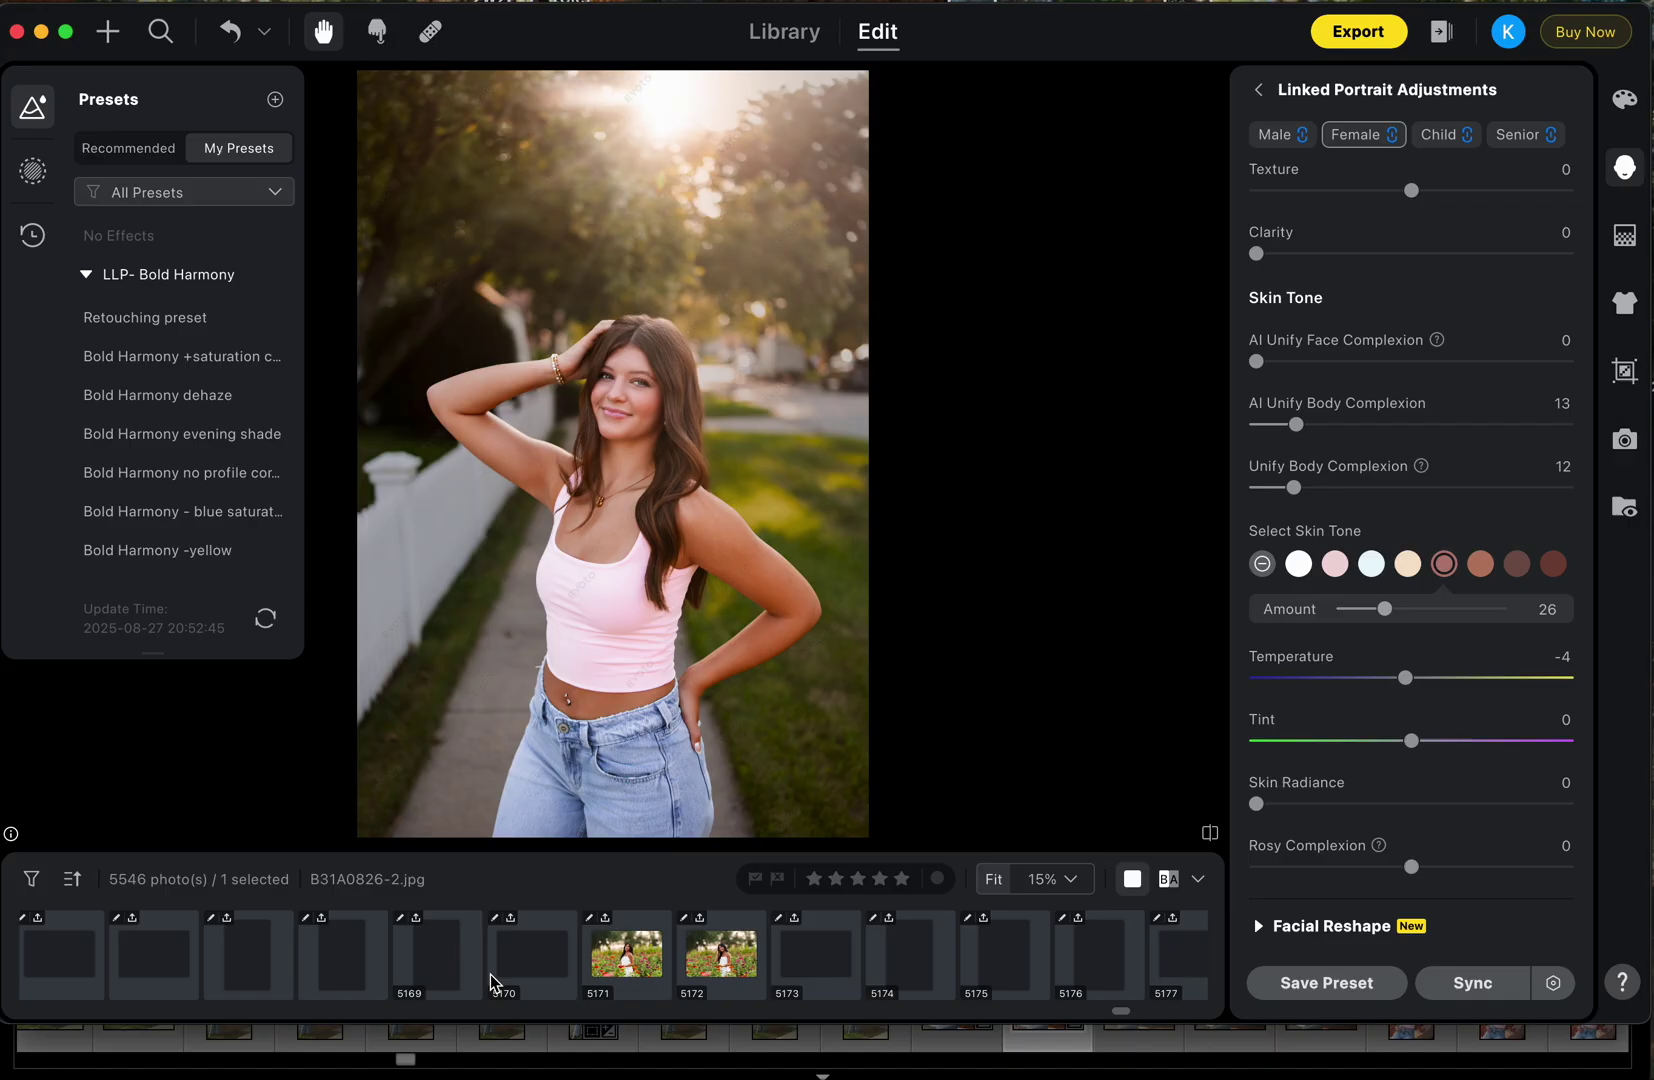
scroll(490, 974, "left", 5)
scroll(490, 975, "left", 5)
scroll(490, 974, "left", 5)
scroll(490, 974, "left", 5)
scroll(490, 975, "left", 5)
scroll(490, 974, "left", 5)
scroll(489, 975, "left", 5)
scroll(489, 974, "left", 5)
scroll(490, 974, "left", 2)
scroll(490, 975, "left", 2)
scroll(490, 975, "left", 2)
scroll(490, 975, "left", 2)
scroll(490, 979, "left", 3)
scroll(489, 979, "left", 3)
scroll(116, 961, "left", 3)
scroll(116, 962, "left", 3)
scroll(258, 959, "left", 3)
scroll(427, 958, "left", 3)
scroll(580, 957, "left", 3)
scroll(581, 957, "right", 3)
scroll(580, 956, "right", 3)
scroll(580, 956, "right", 3)
scroll(580, 956, "right", 3)
- Select thumbnails 4954 through 5476 and delete all 523 to the Evoto Bin
left_click(334, 954)
scroll(588, 956, "right", 5)
scroll(589, 956, "right", 5)
left_click(502, 959, "shift")
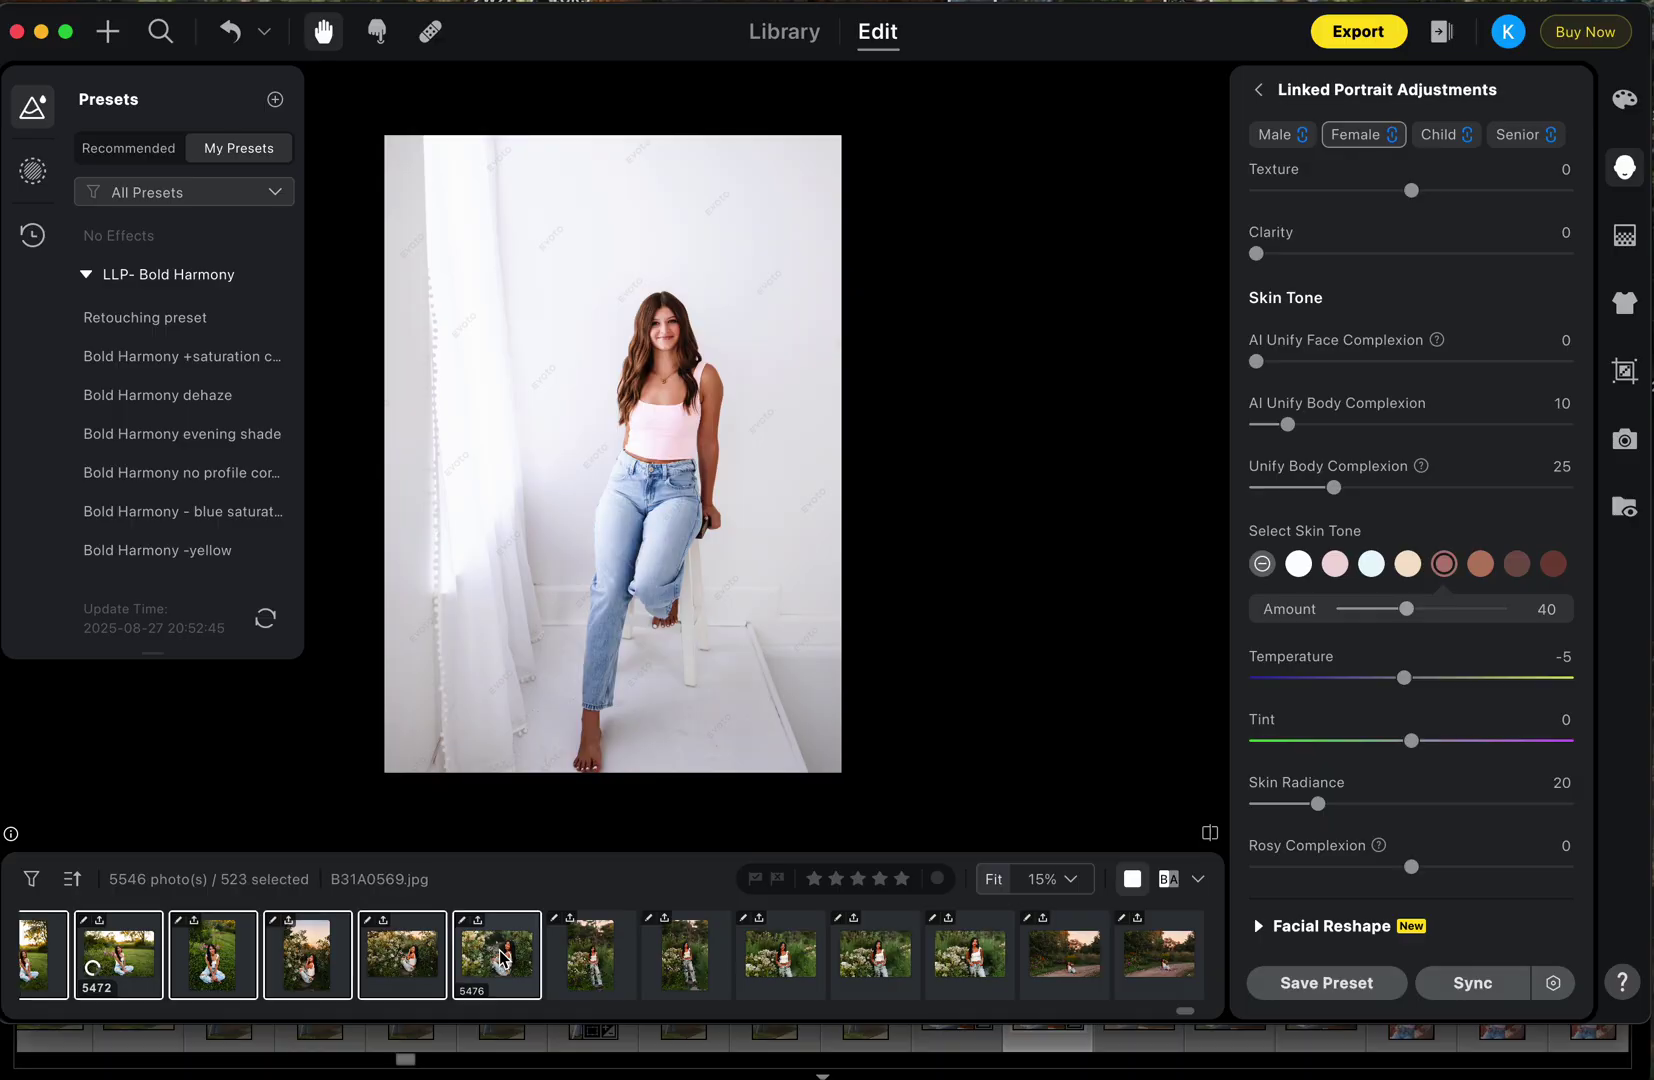
key("Delete")
left_click(1042, 618)
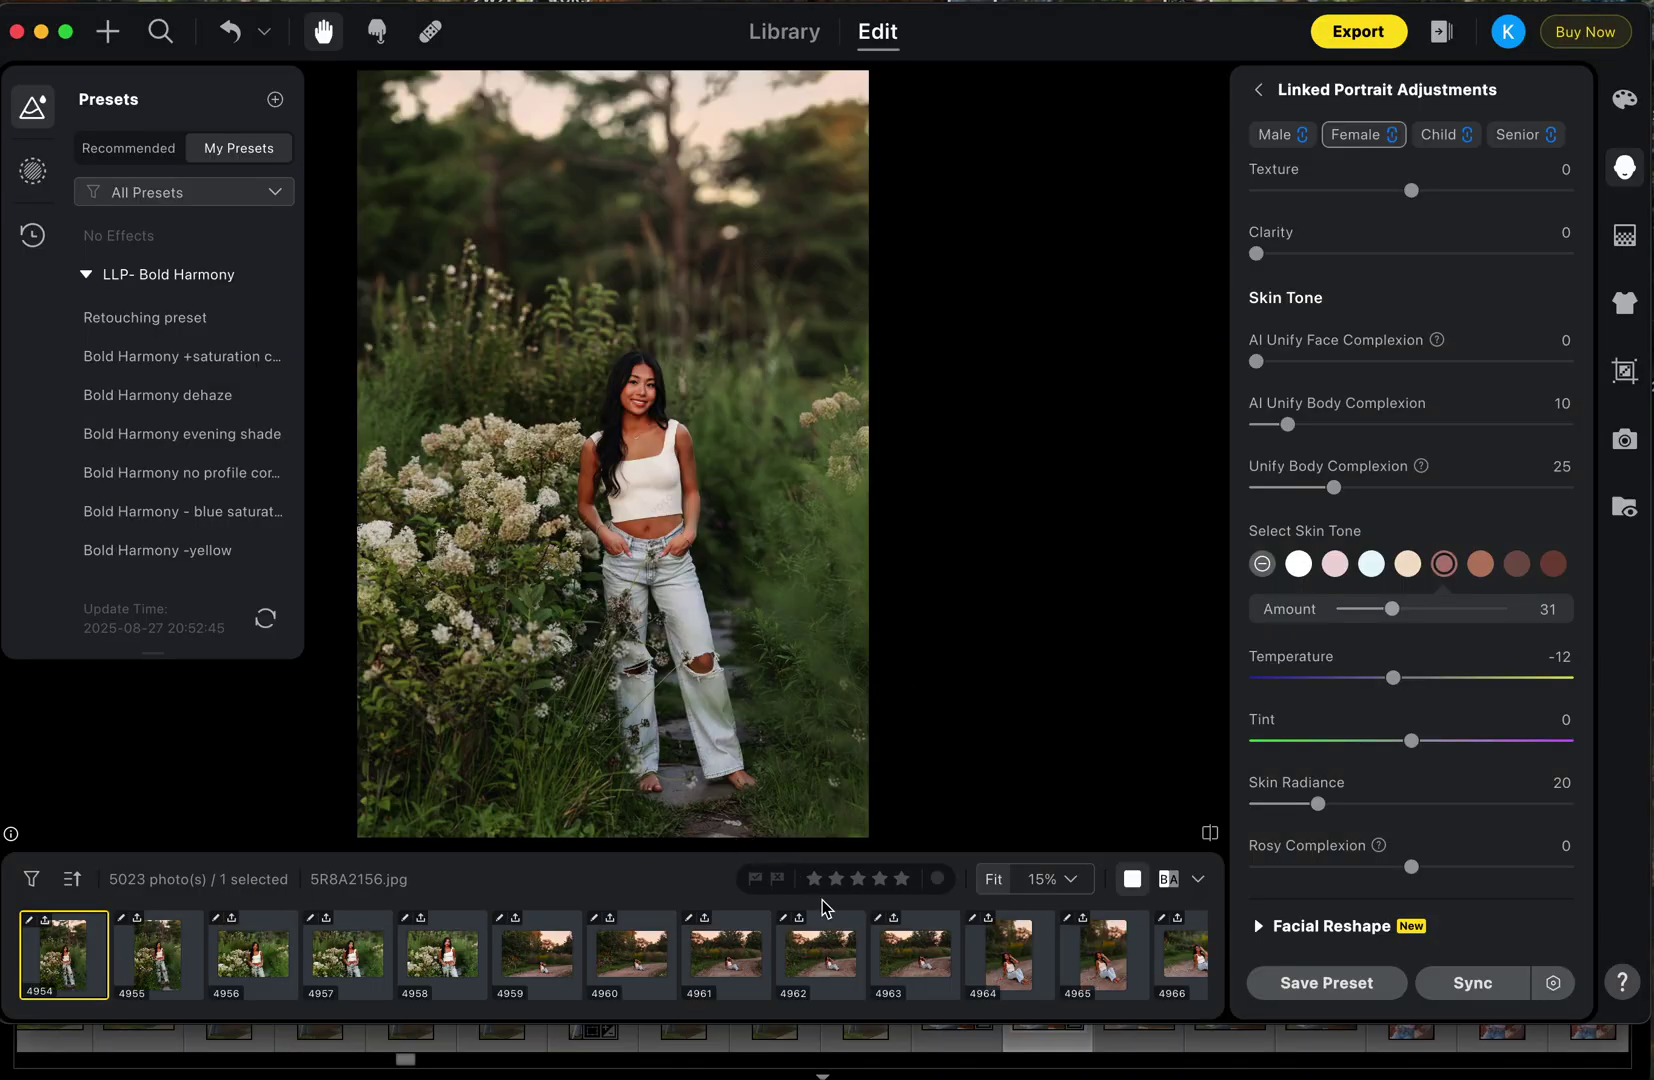
- Import seven portraits, including 5R8A6265, 5R8A6243 and B31A1344, into briarprincess
left_click(1156, 962)
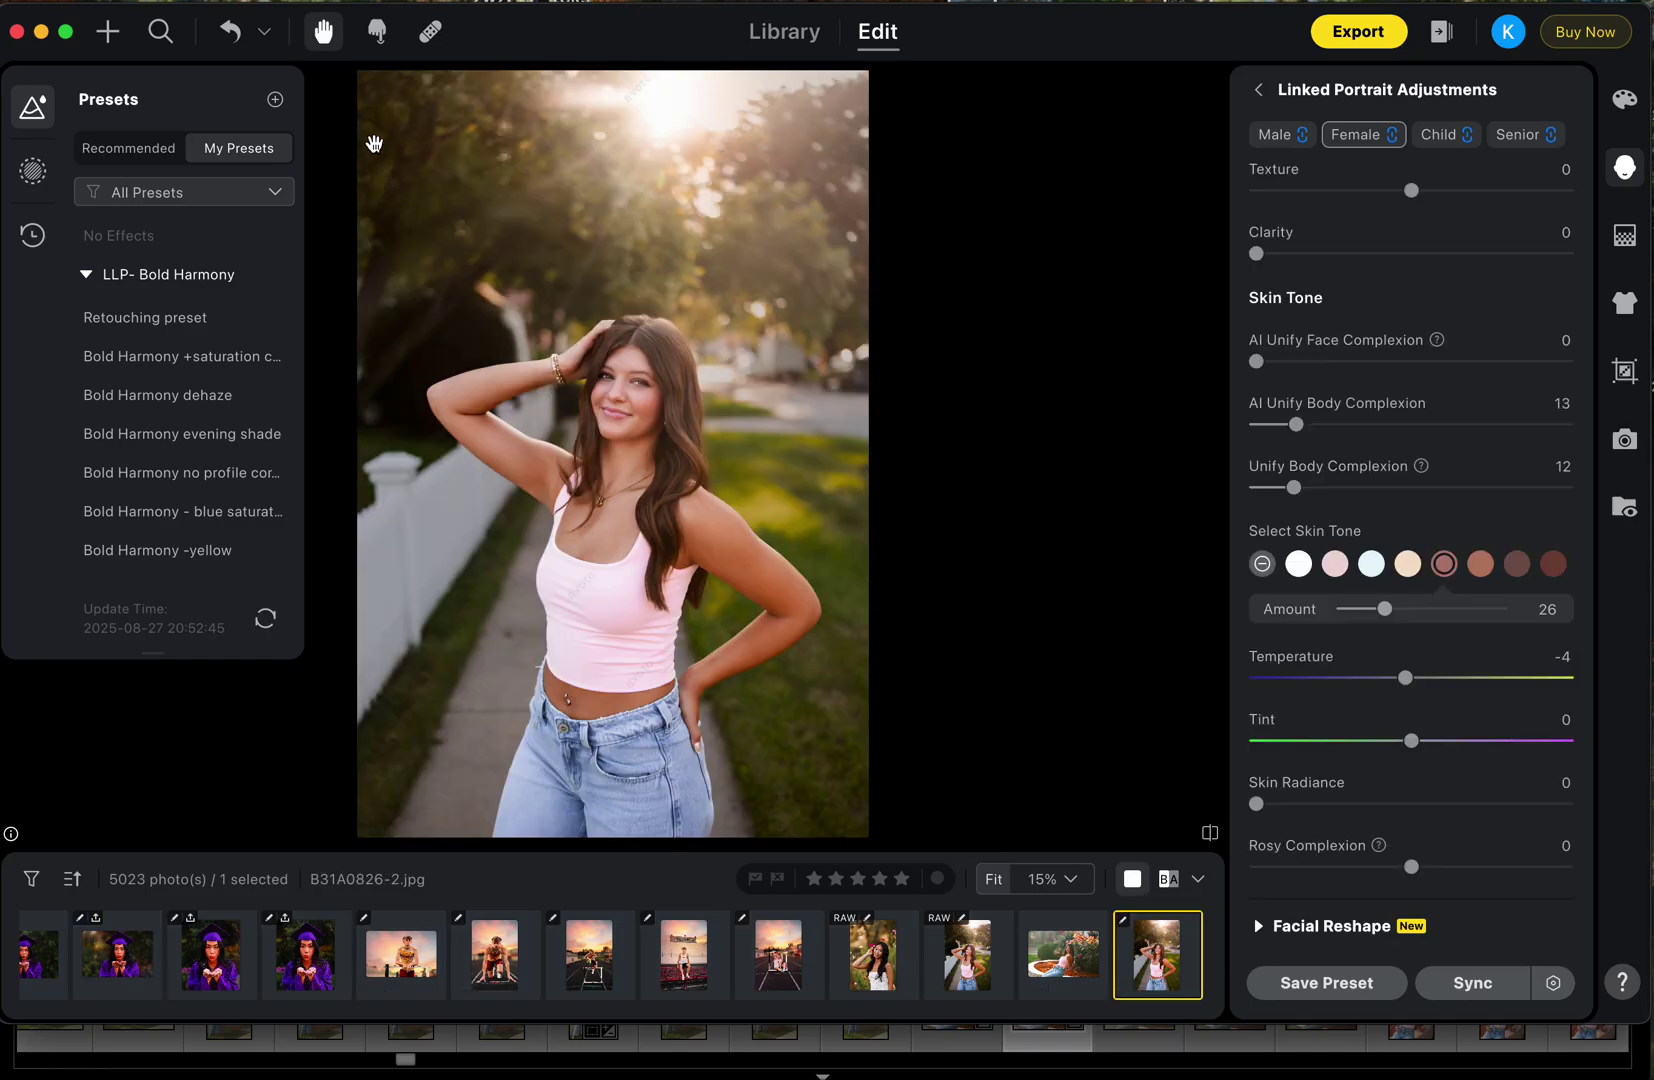
left_click(91, 35)
scroll(747, 520, "down", 3)
scroll(747, 520, "down", 3)
scroll(747, 519, "down", 2)
scroll(745, 516, "up", 1)
left_click(827, 403)
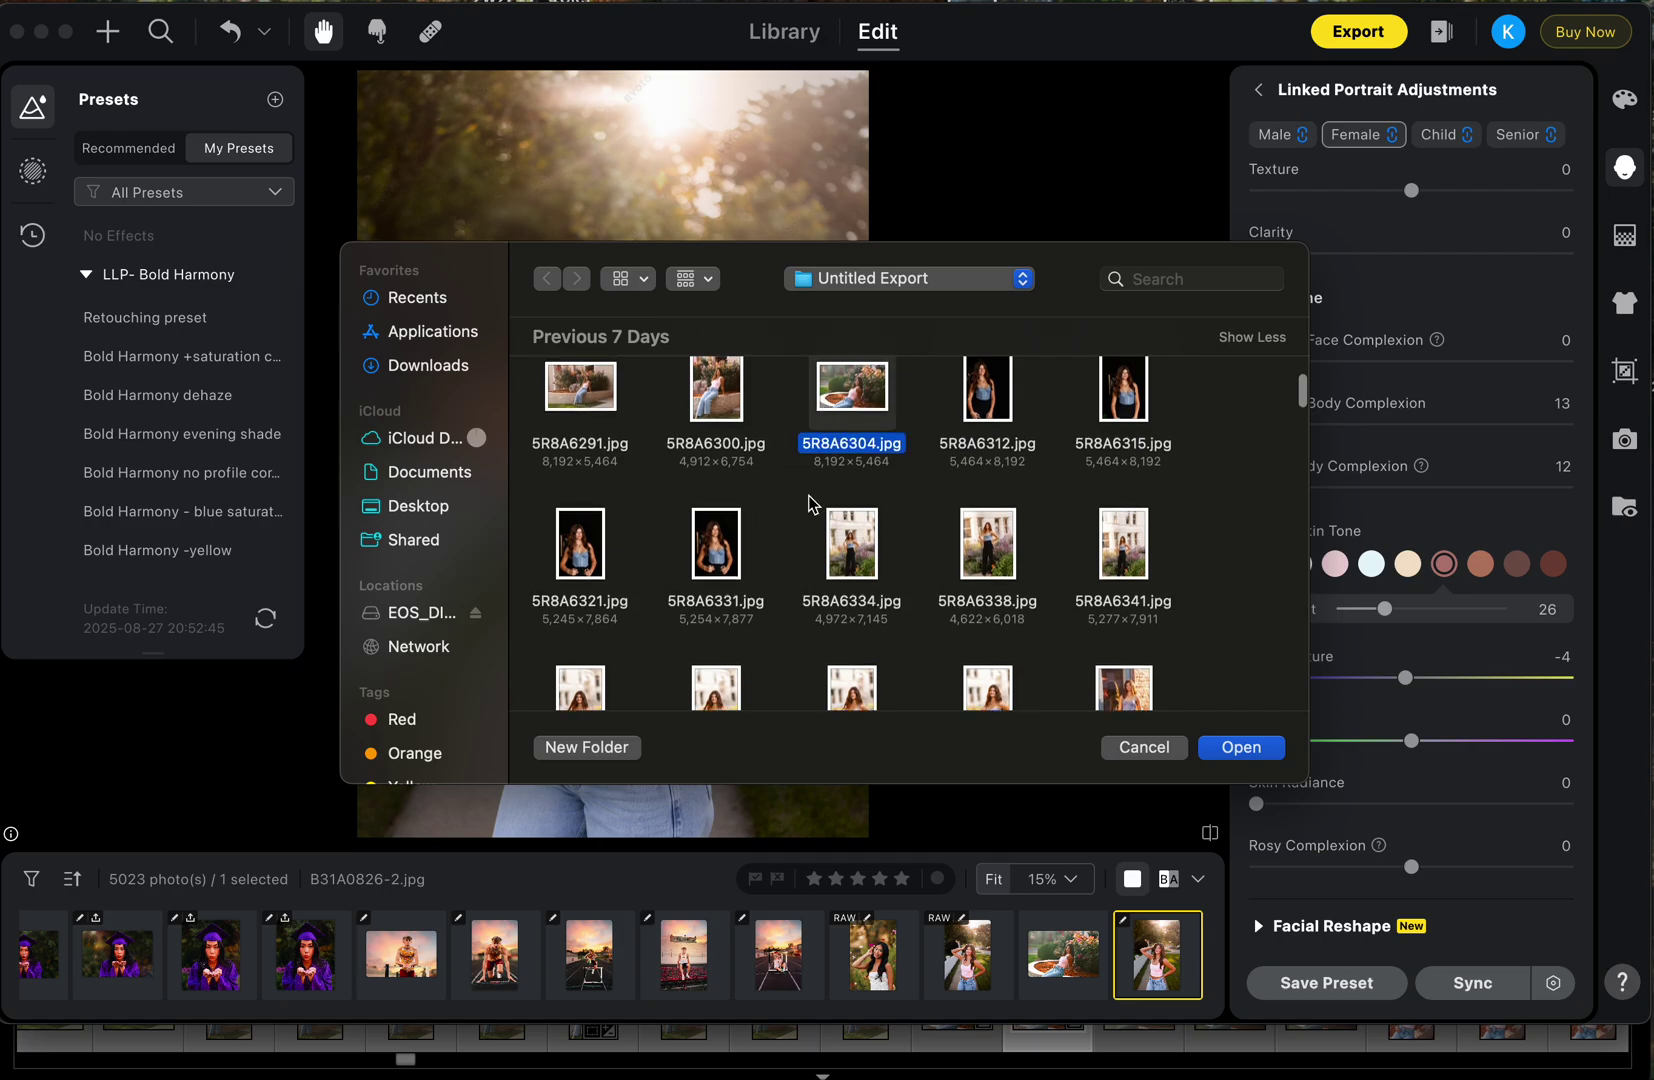
scroll(810, 503, "up", 5)
left_click(716, 601)
left_click(849, 455, "super")
scroll(885, 495, "up", 2)
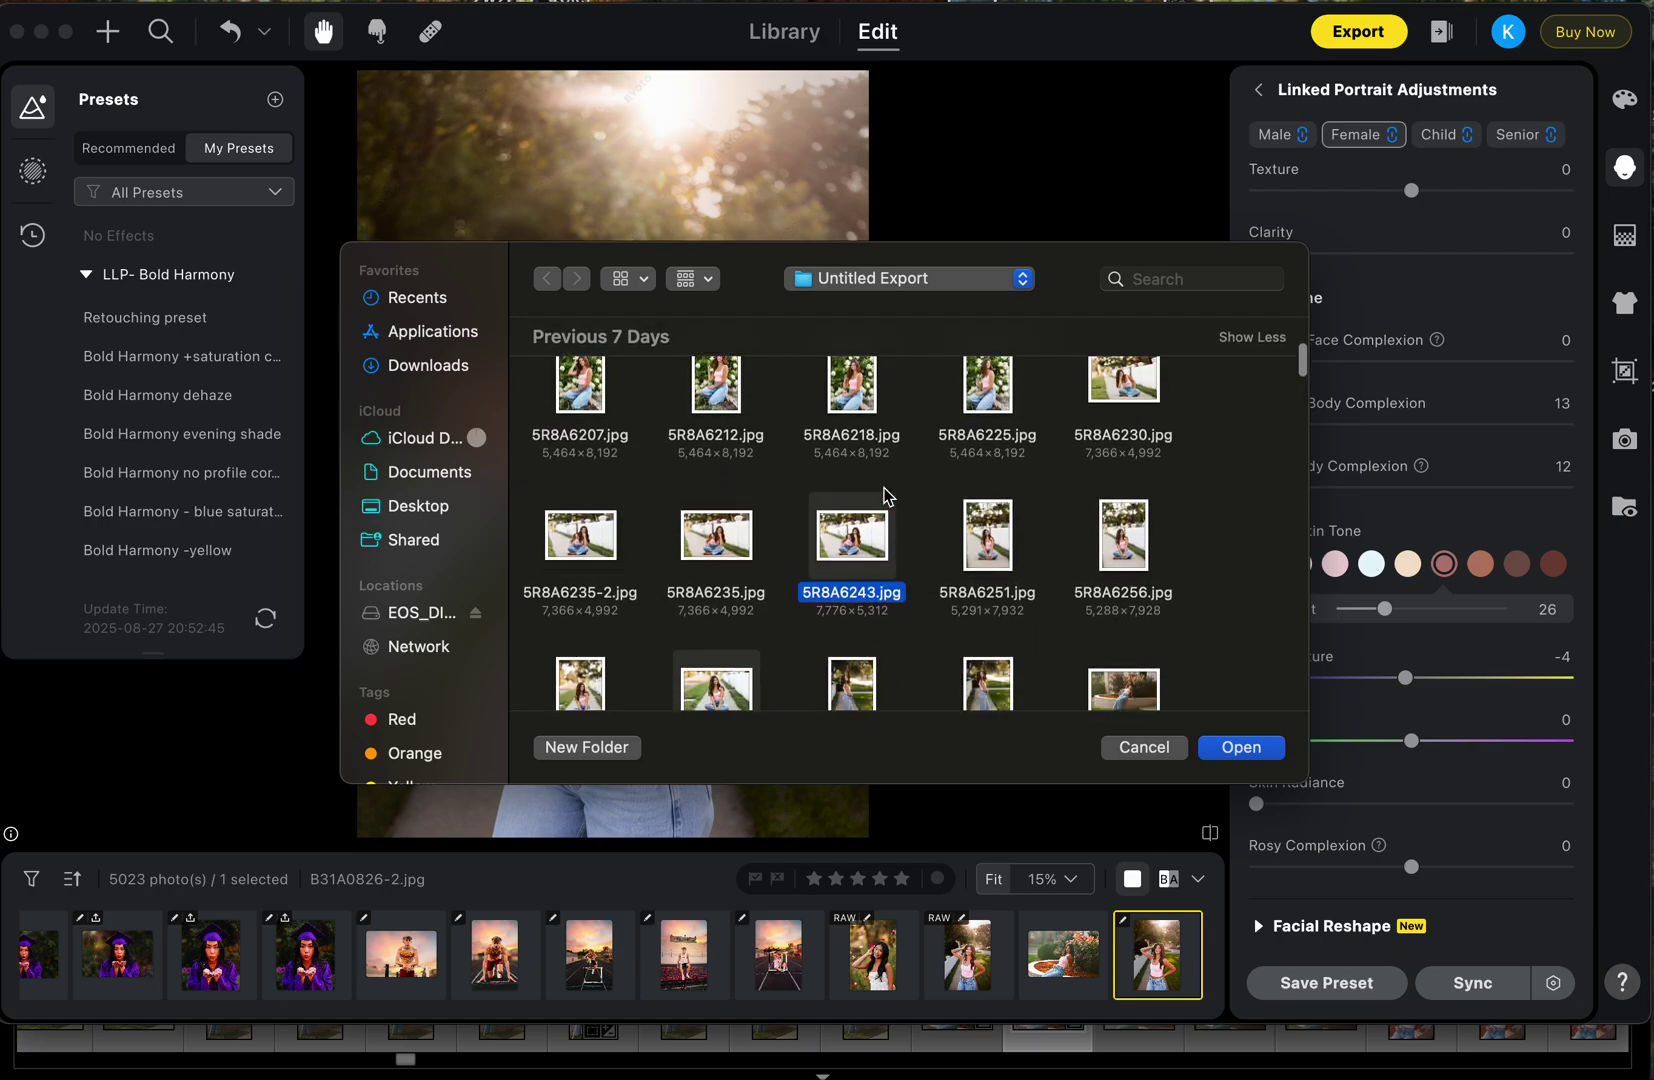
scroll(881, 482, "up", 2)
scroll(881, 482, "down", 3)
scroll(892, 517, "down", 3)
scroll(900, 571, "down", 3)
scroll(901, 572, "down", 3)
scroll(901, 571, "down", 3)
scroll(901, 571, "down", 3)
scroll(901, 571, "down", 3)
scroll(901, 571, "down", 3)
scroll(901, 571, "up", 2)
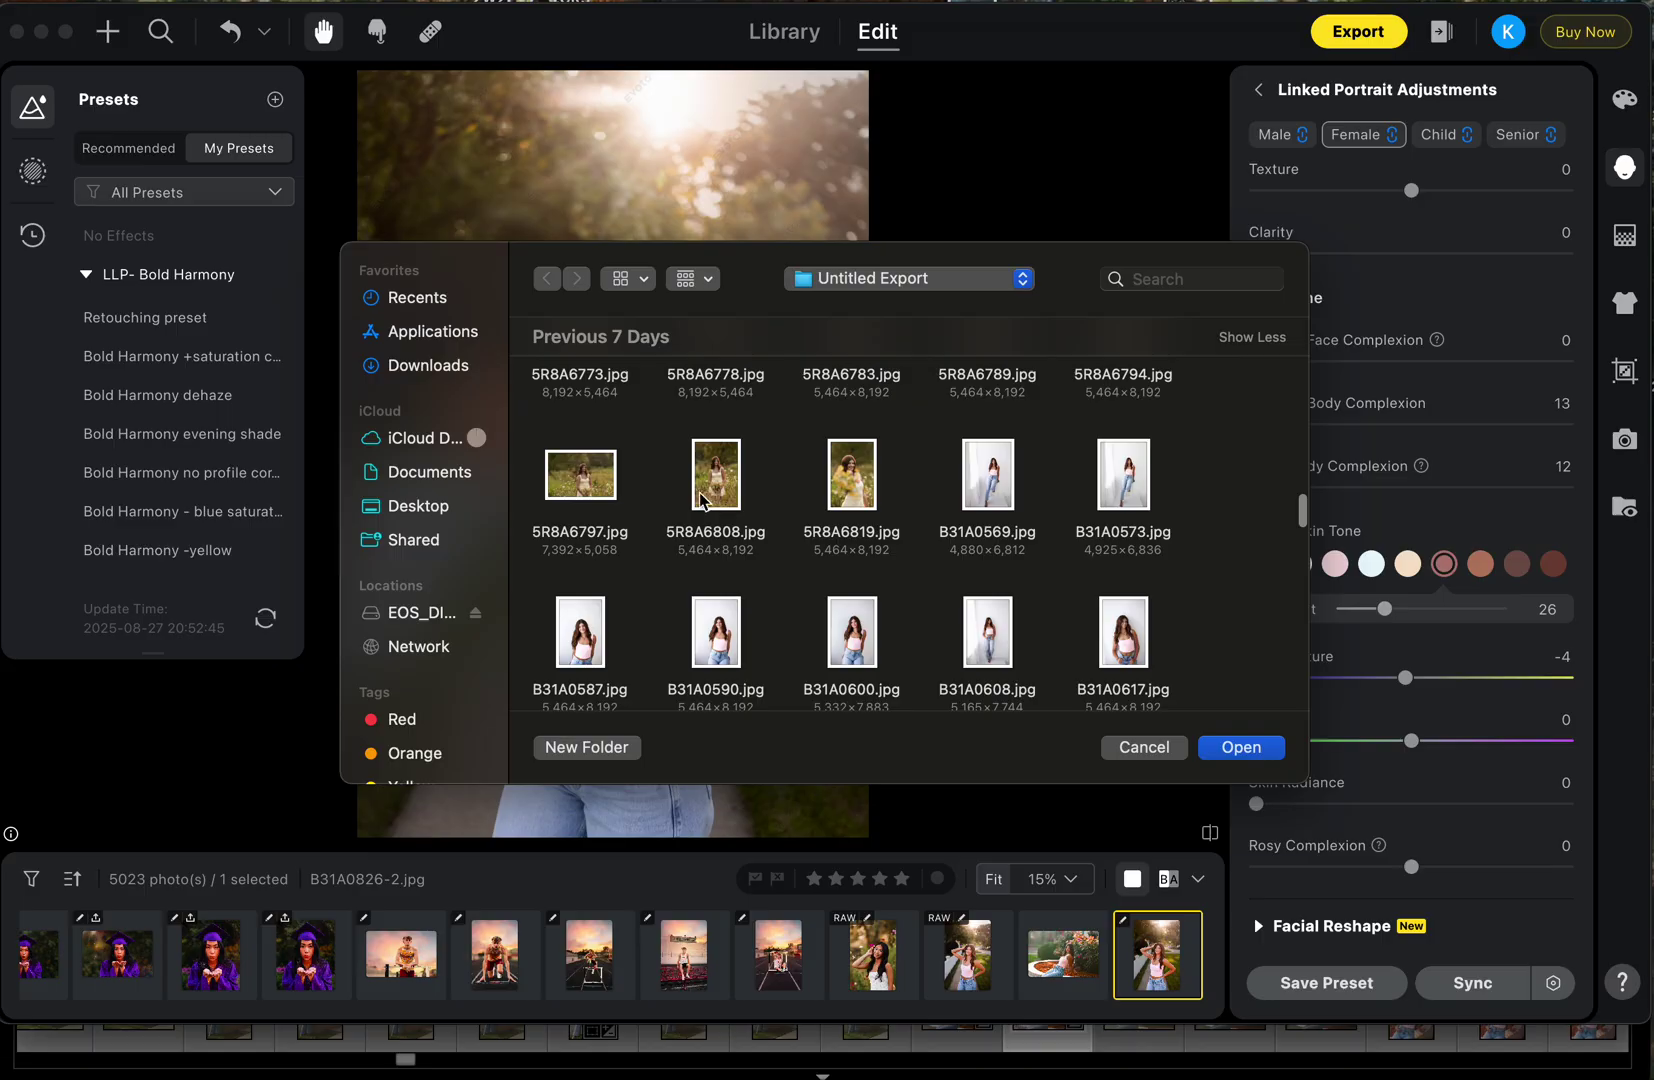
scroll(815, 542, "up", 2)
scroll(967, 629, "down", 3)
scroll(967, 629, "down", 3)
scroll(966, 629, "down", 1)
left_click(1123, 595)
scroll(1123, 594, "down", 1)
left_click(1228, 746)
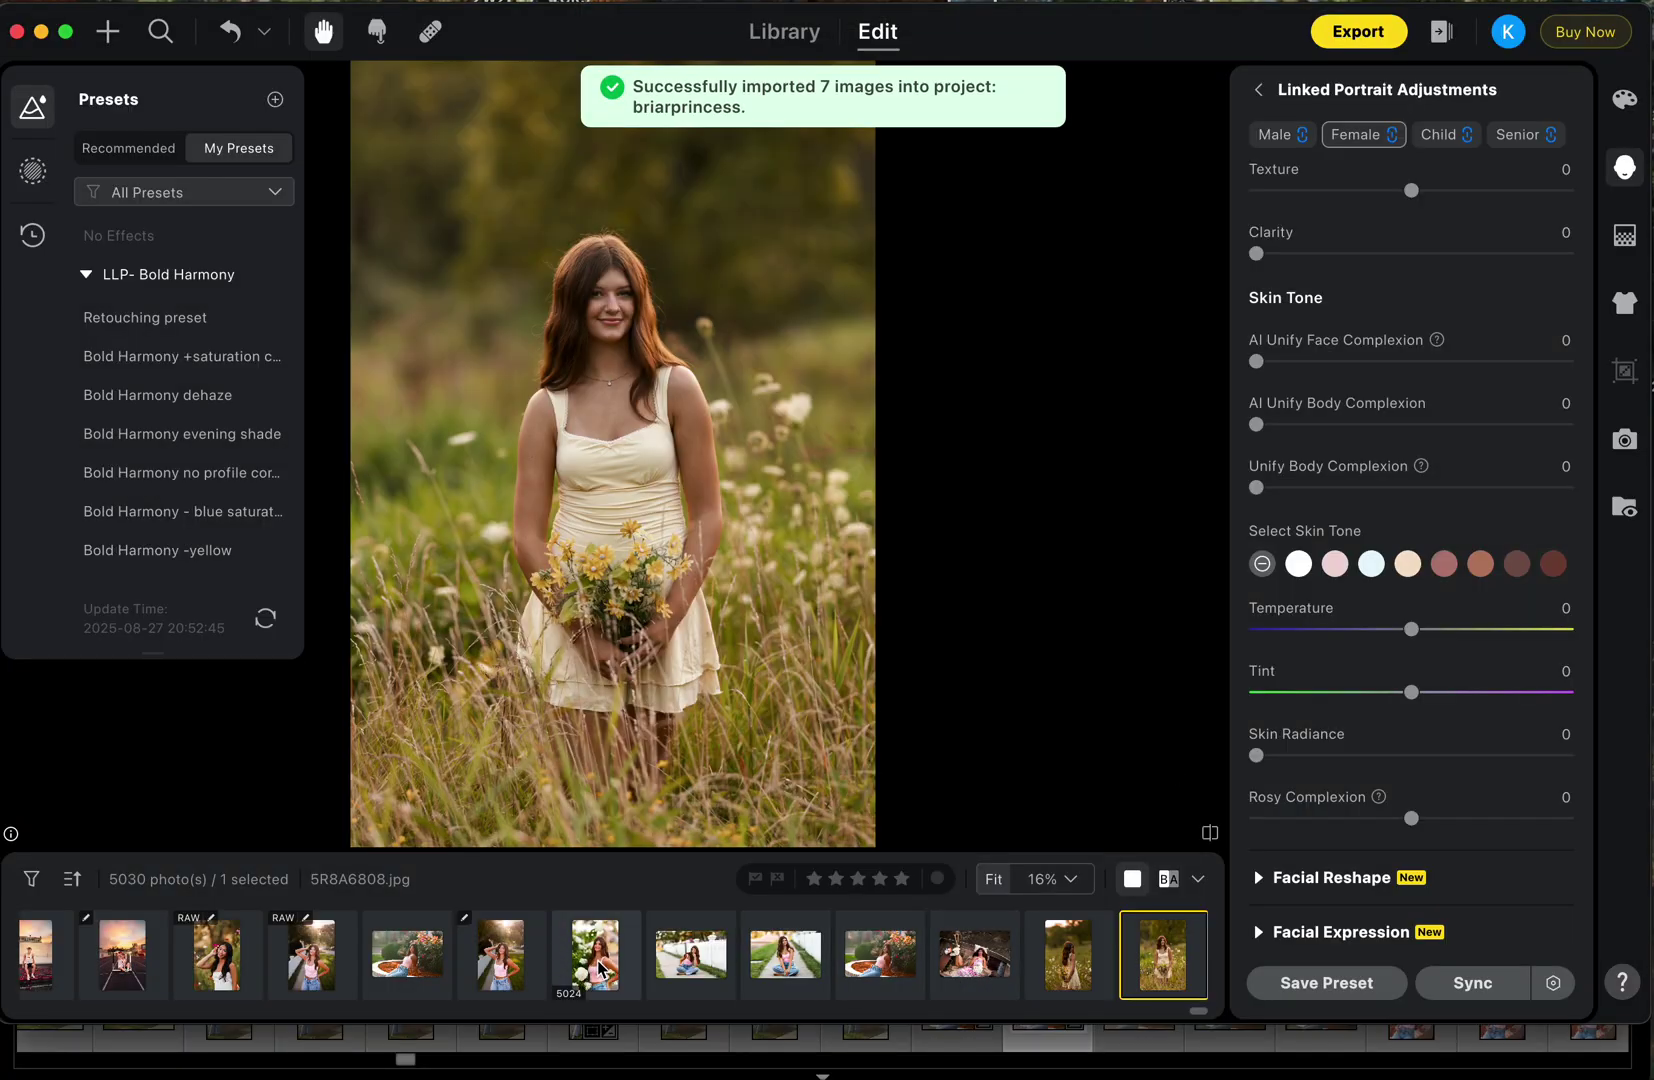
- Sync the sidewalk portrait's skin-tone and temperature settings to the seven new images
left_click(502, 975)
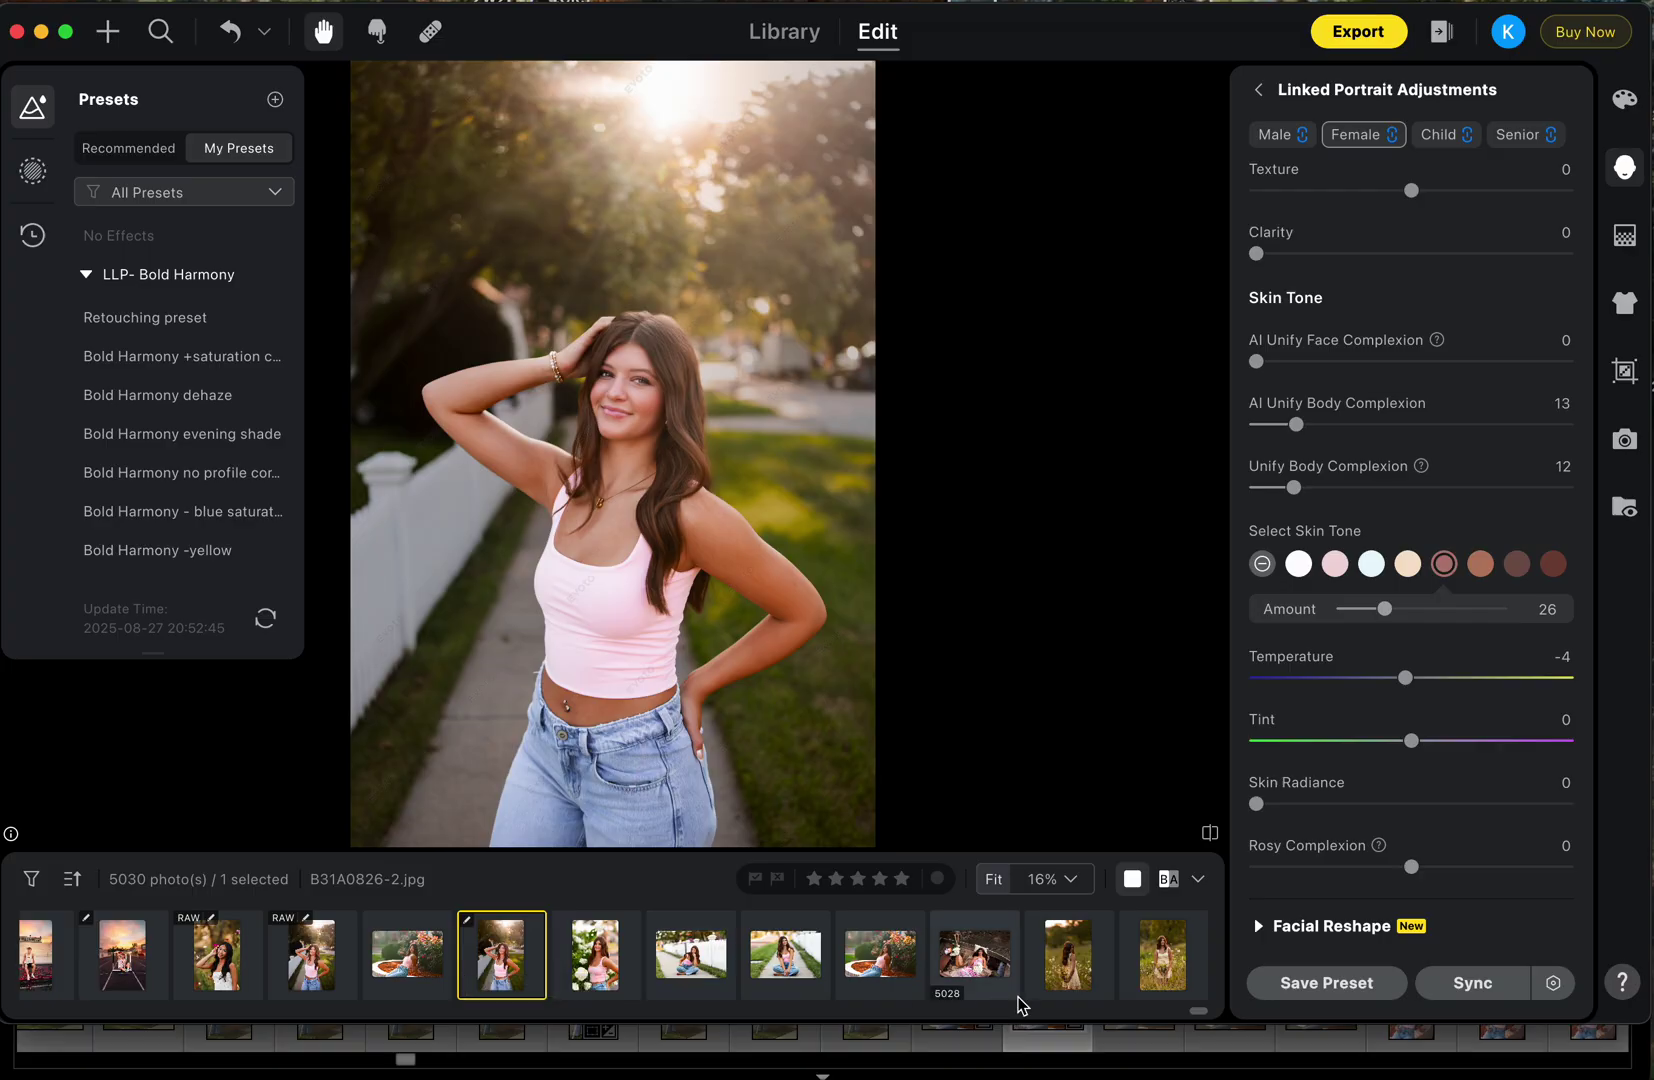
left_click(1165, 970, "shift")
left_click(1471, 983)
left_click(1044, 772)
left_click(889, 971)
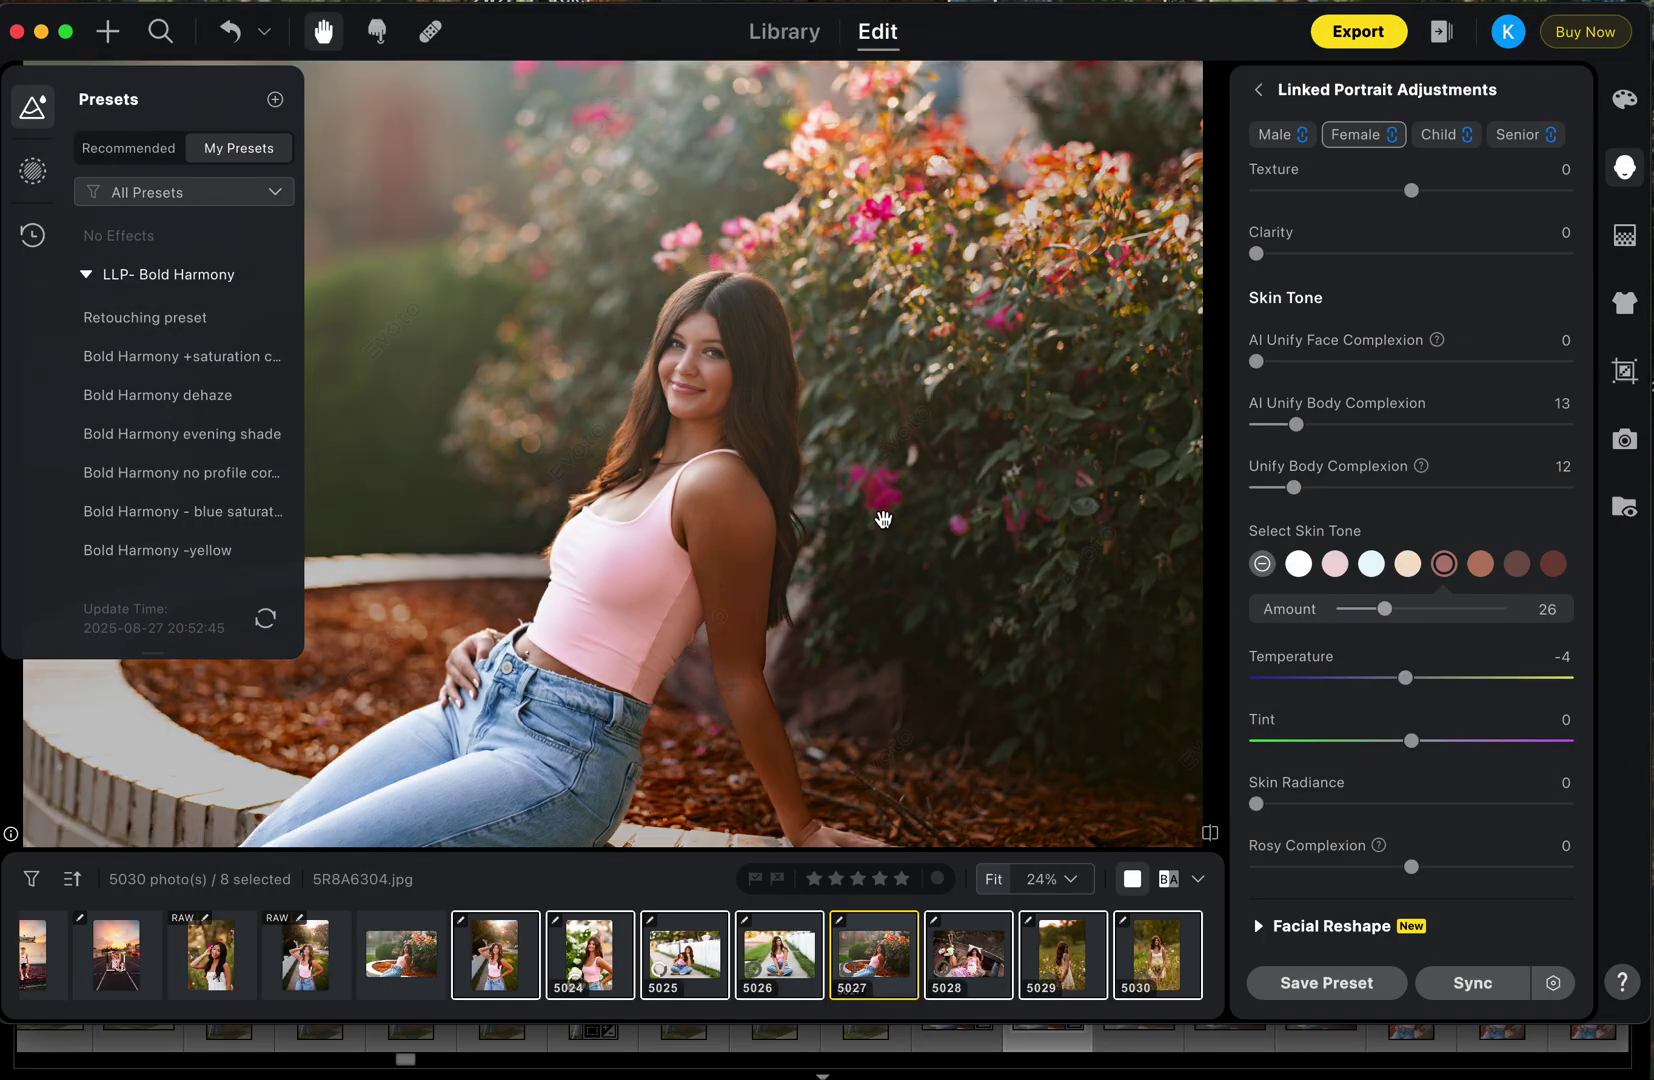
key("Left")
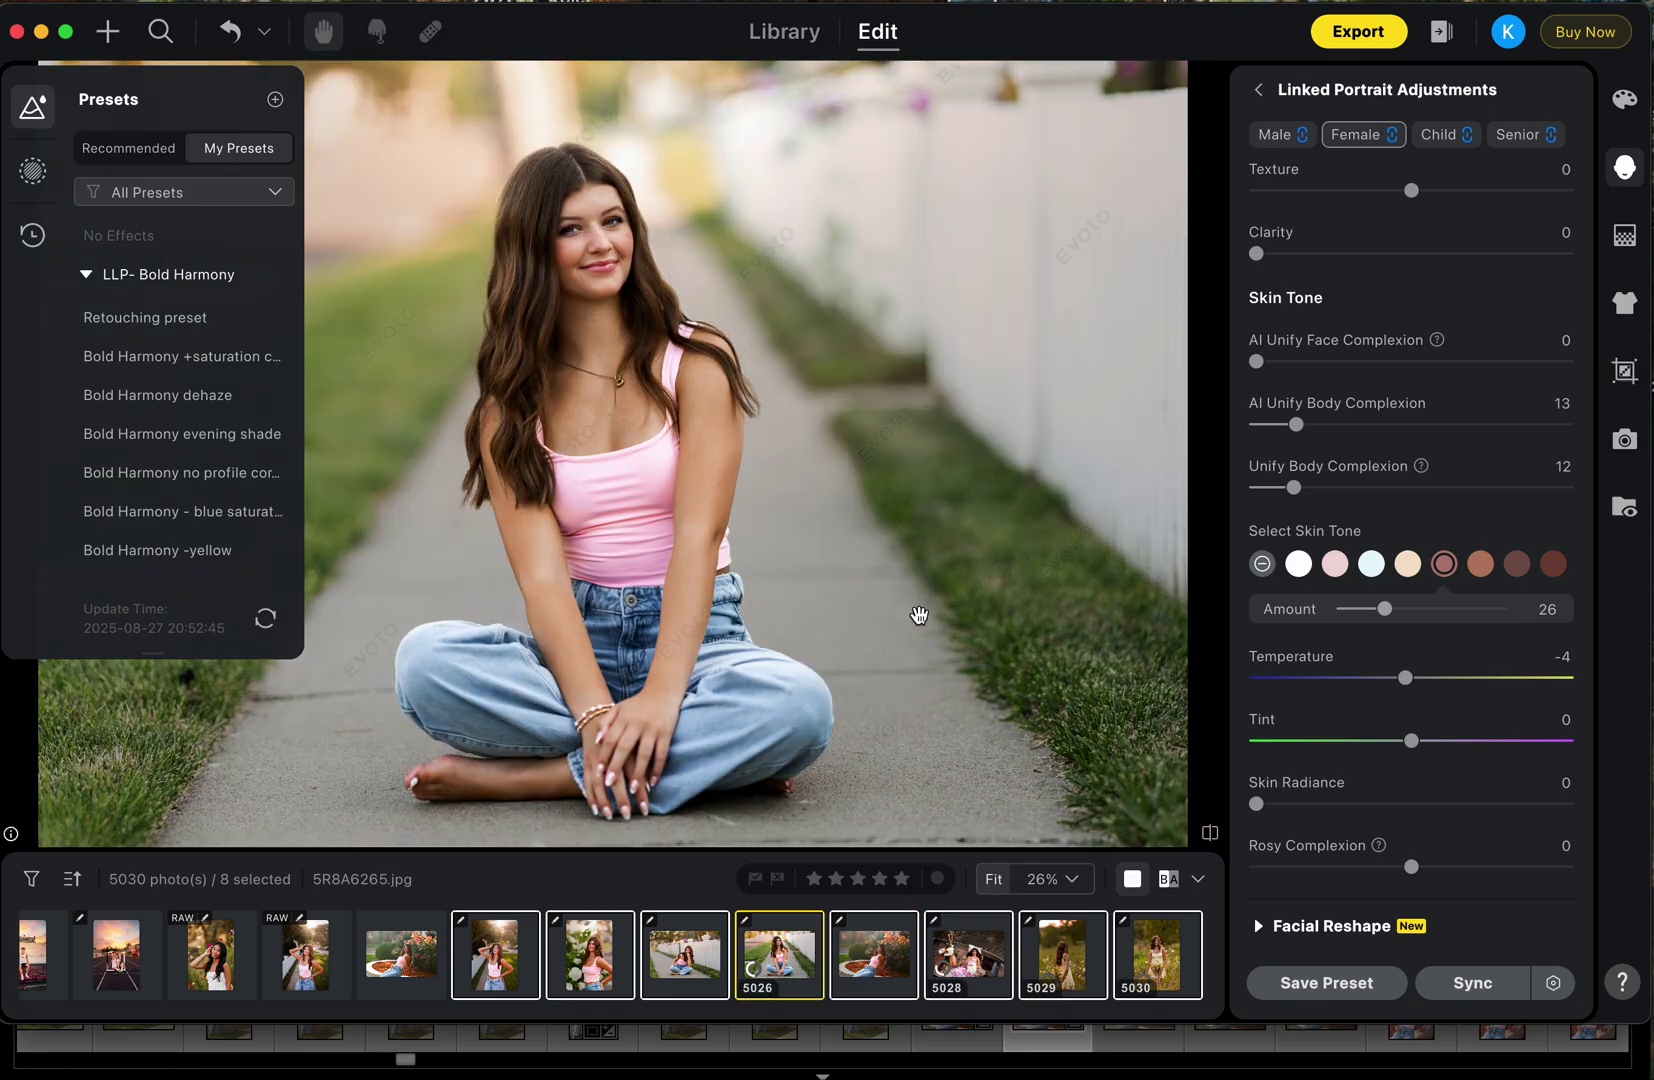
scroll(919, 616, "down", 5)
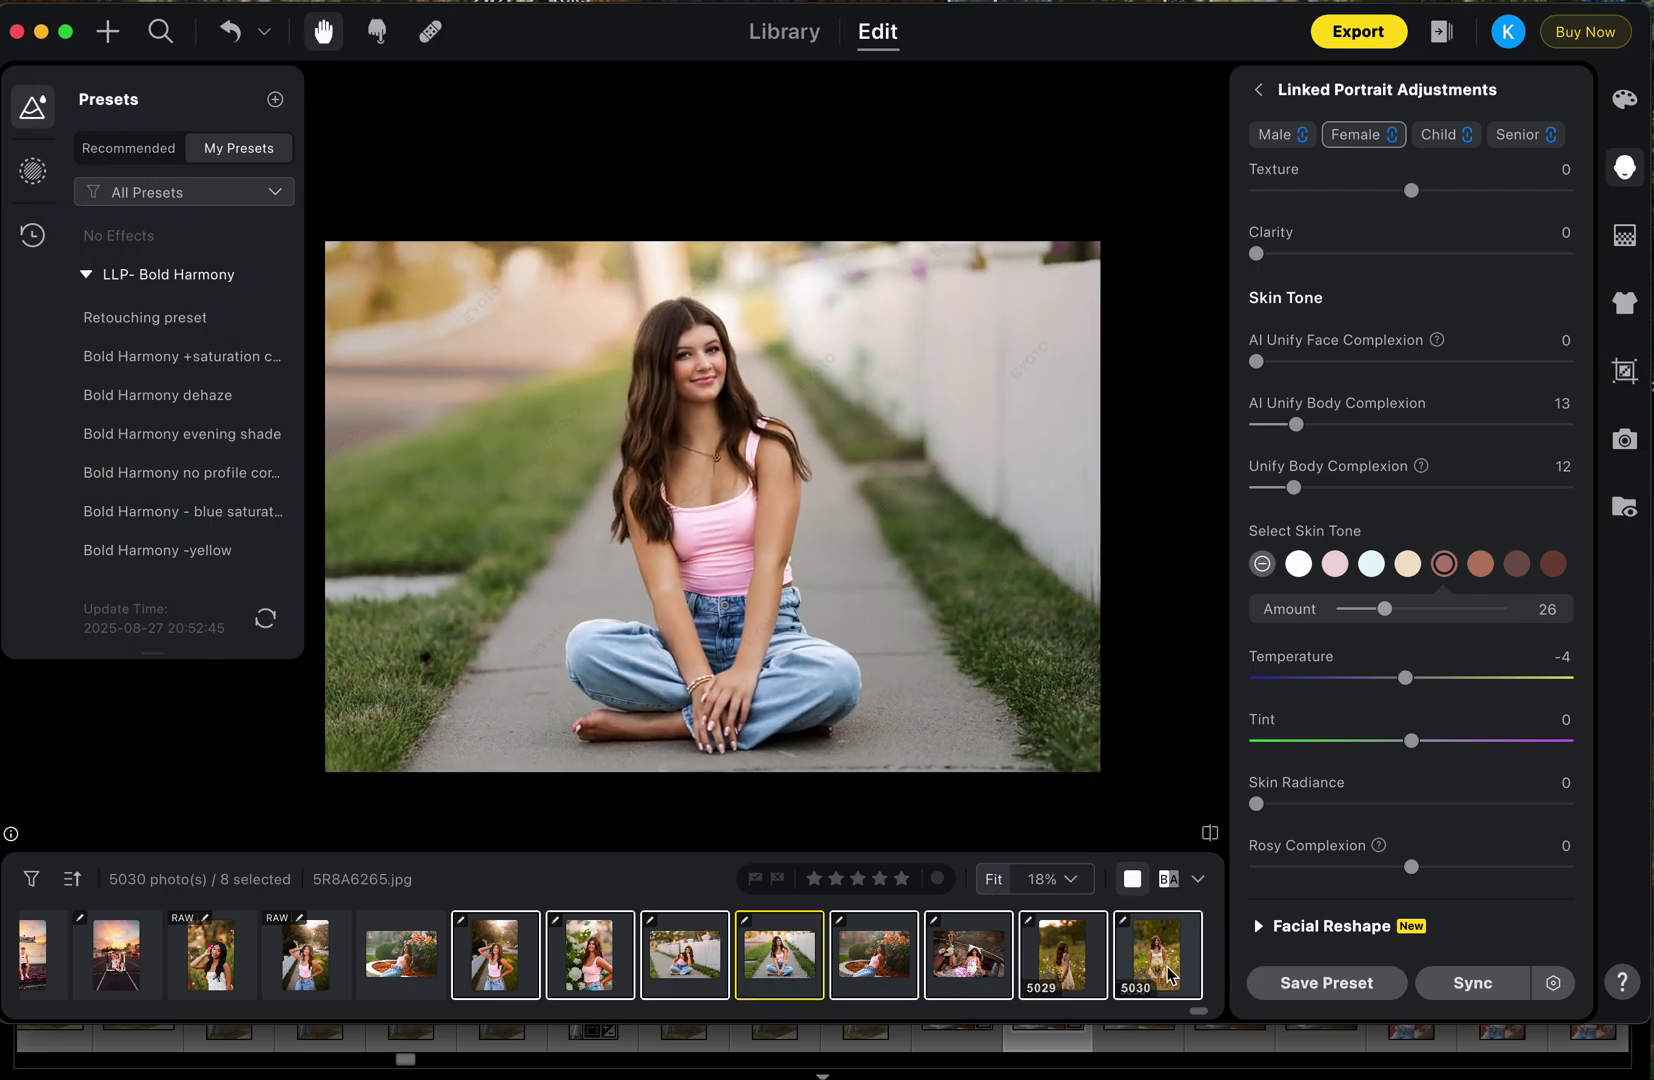
- Apply the No Effects preset to the back-turned field portrait
left_click(1168, 975)
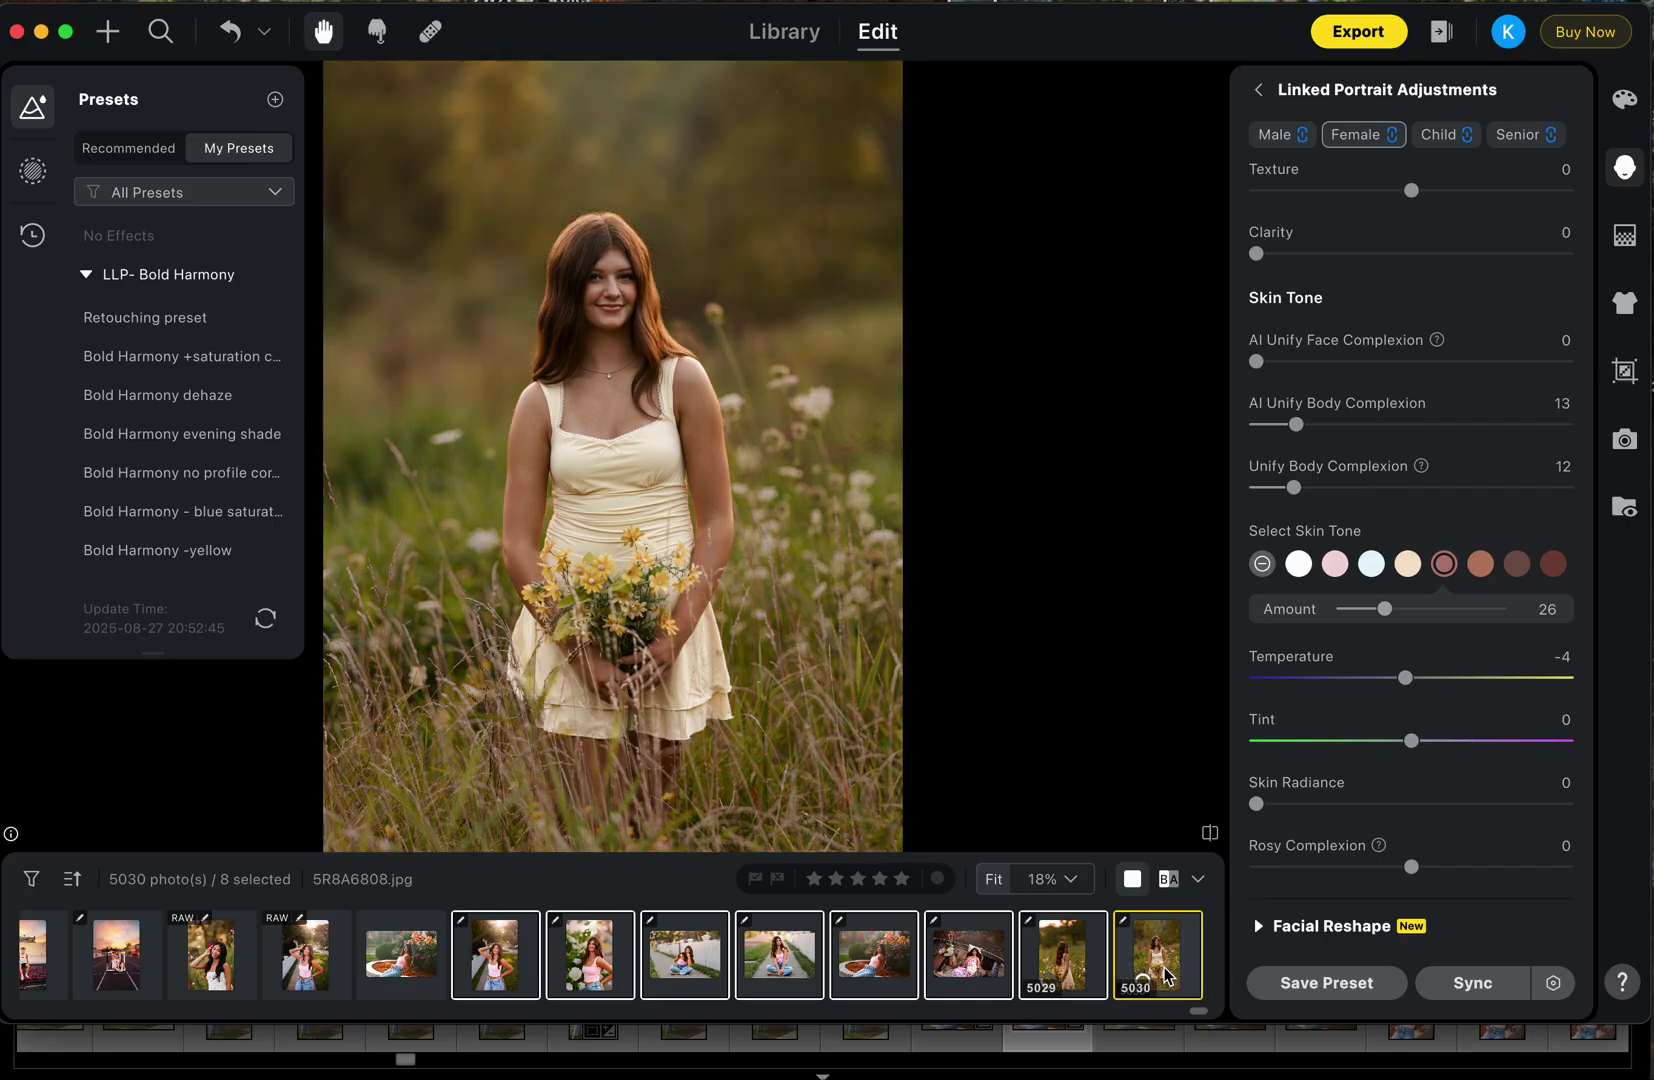
scroll(771, 341, "down", 3)
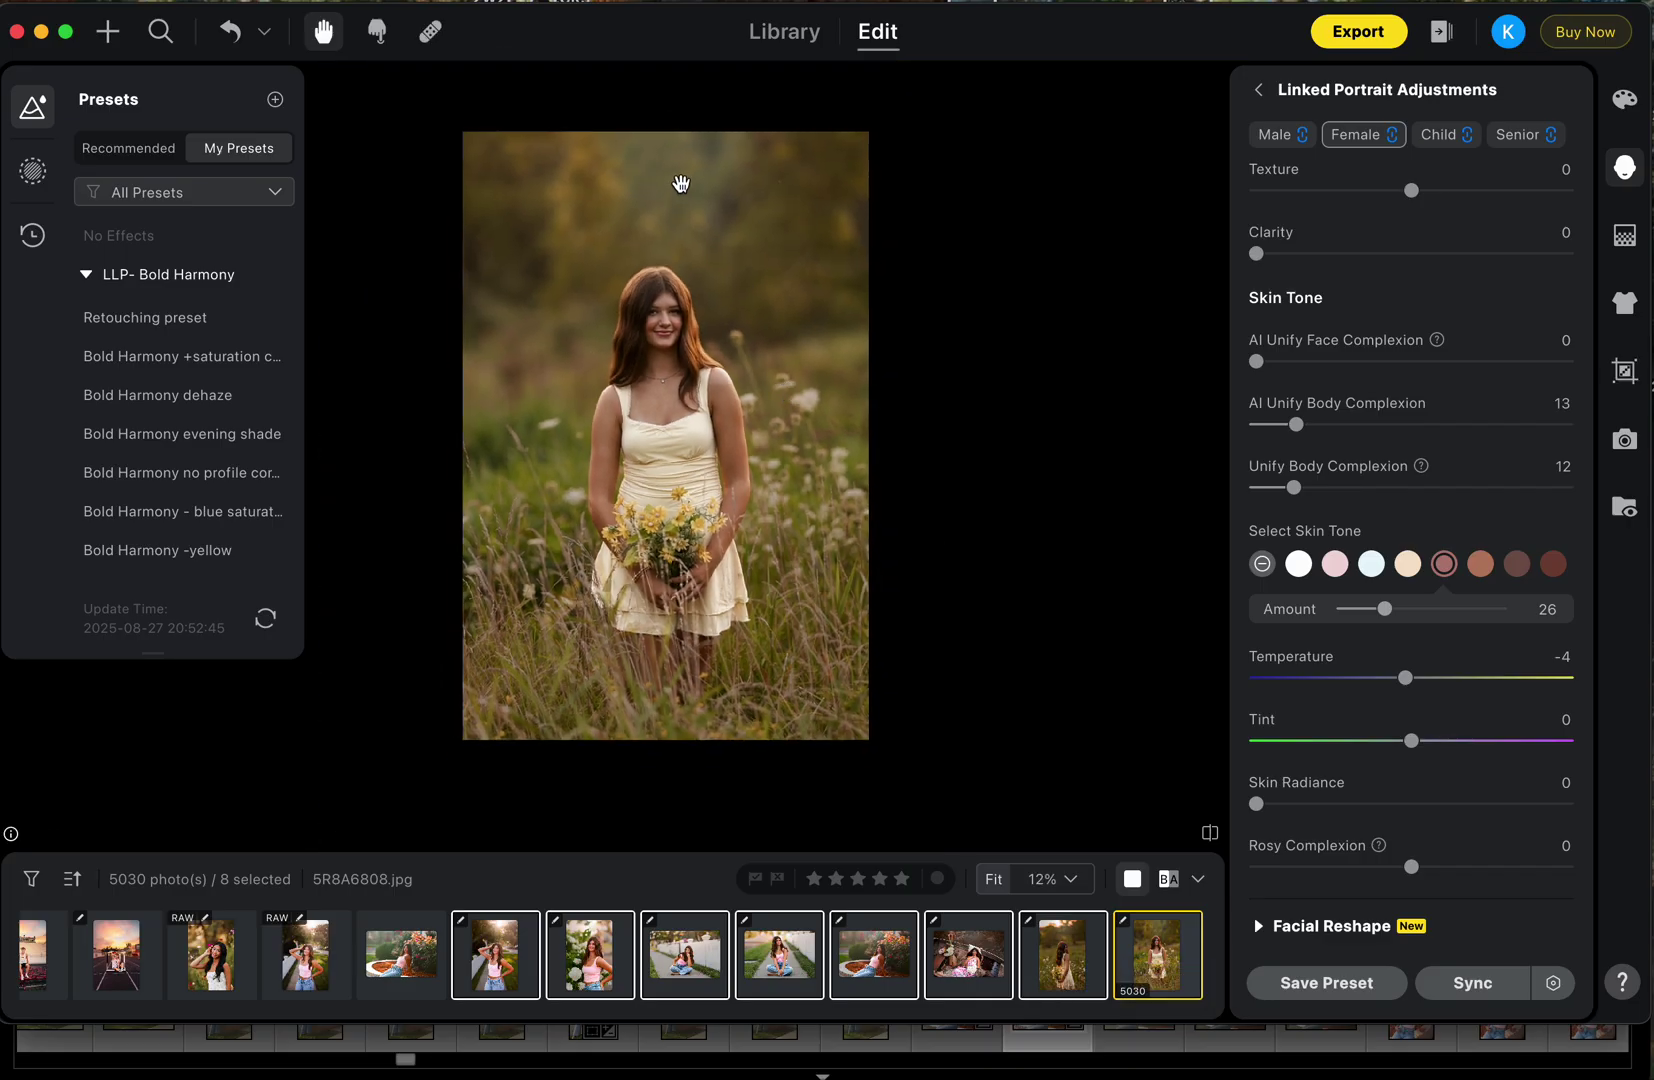
key("Left")
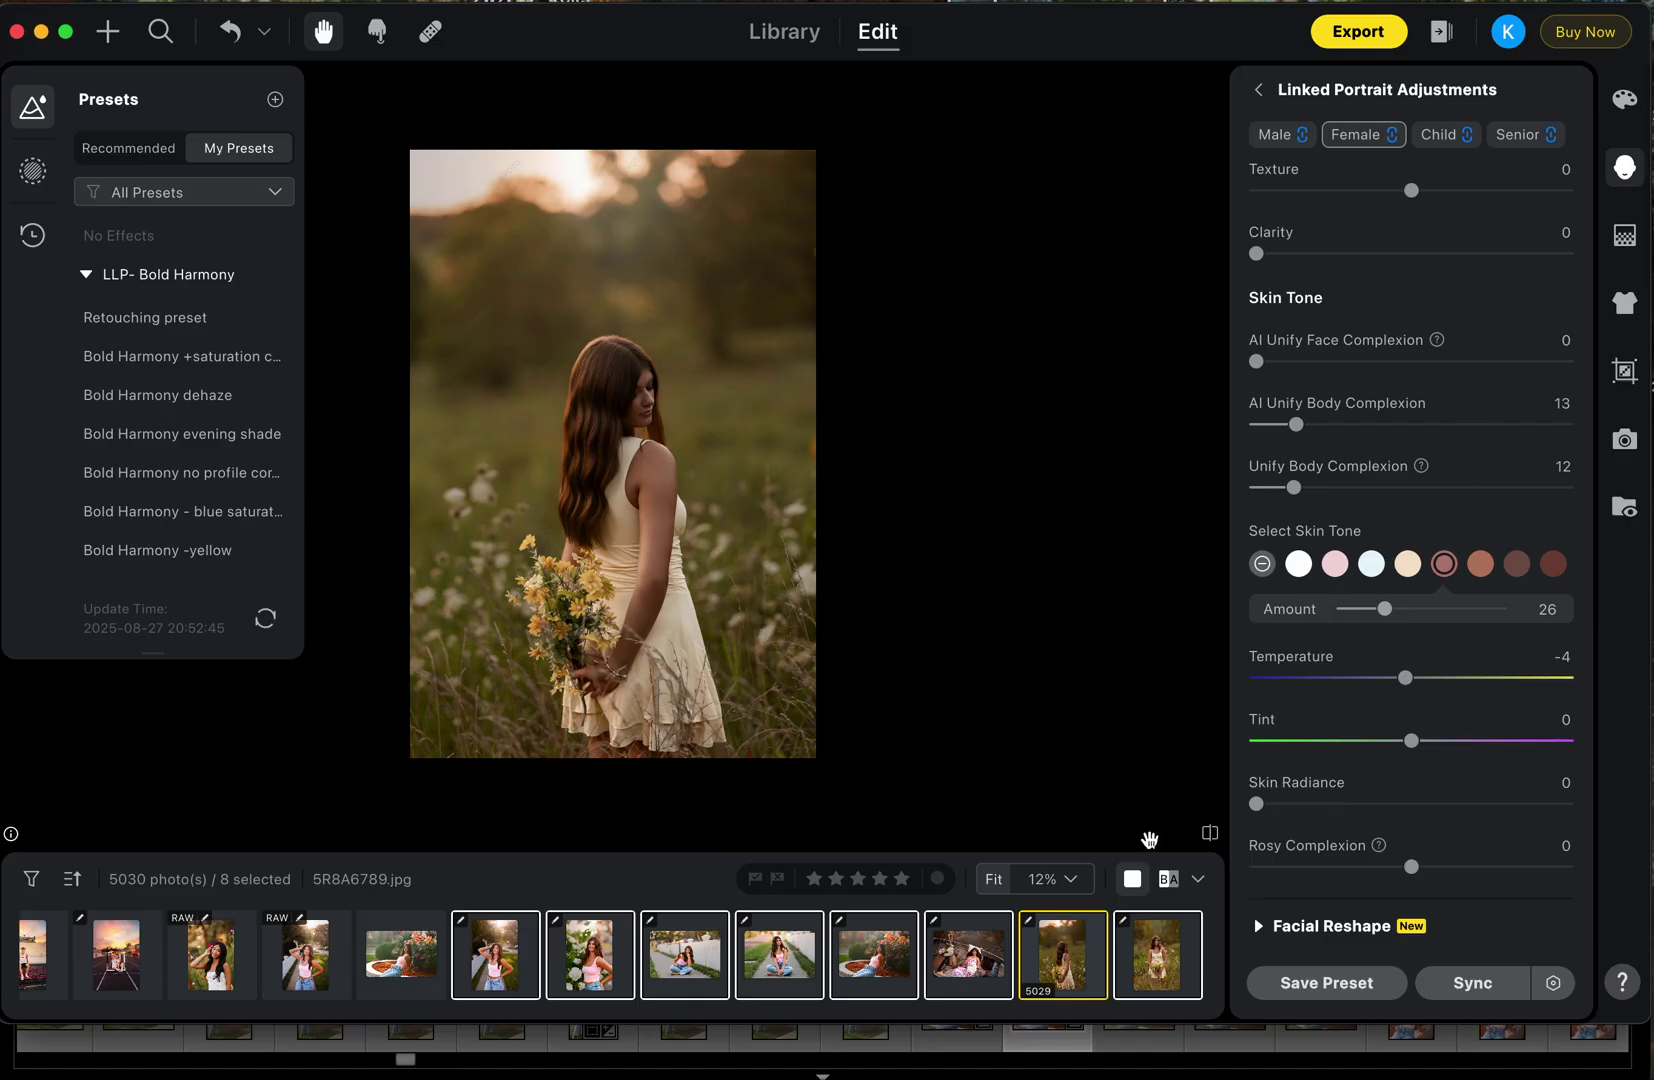
left_click(233, 40)
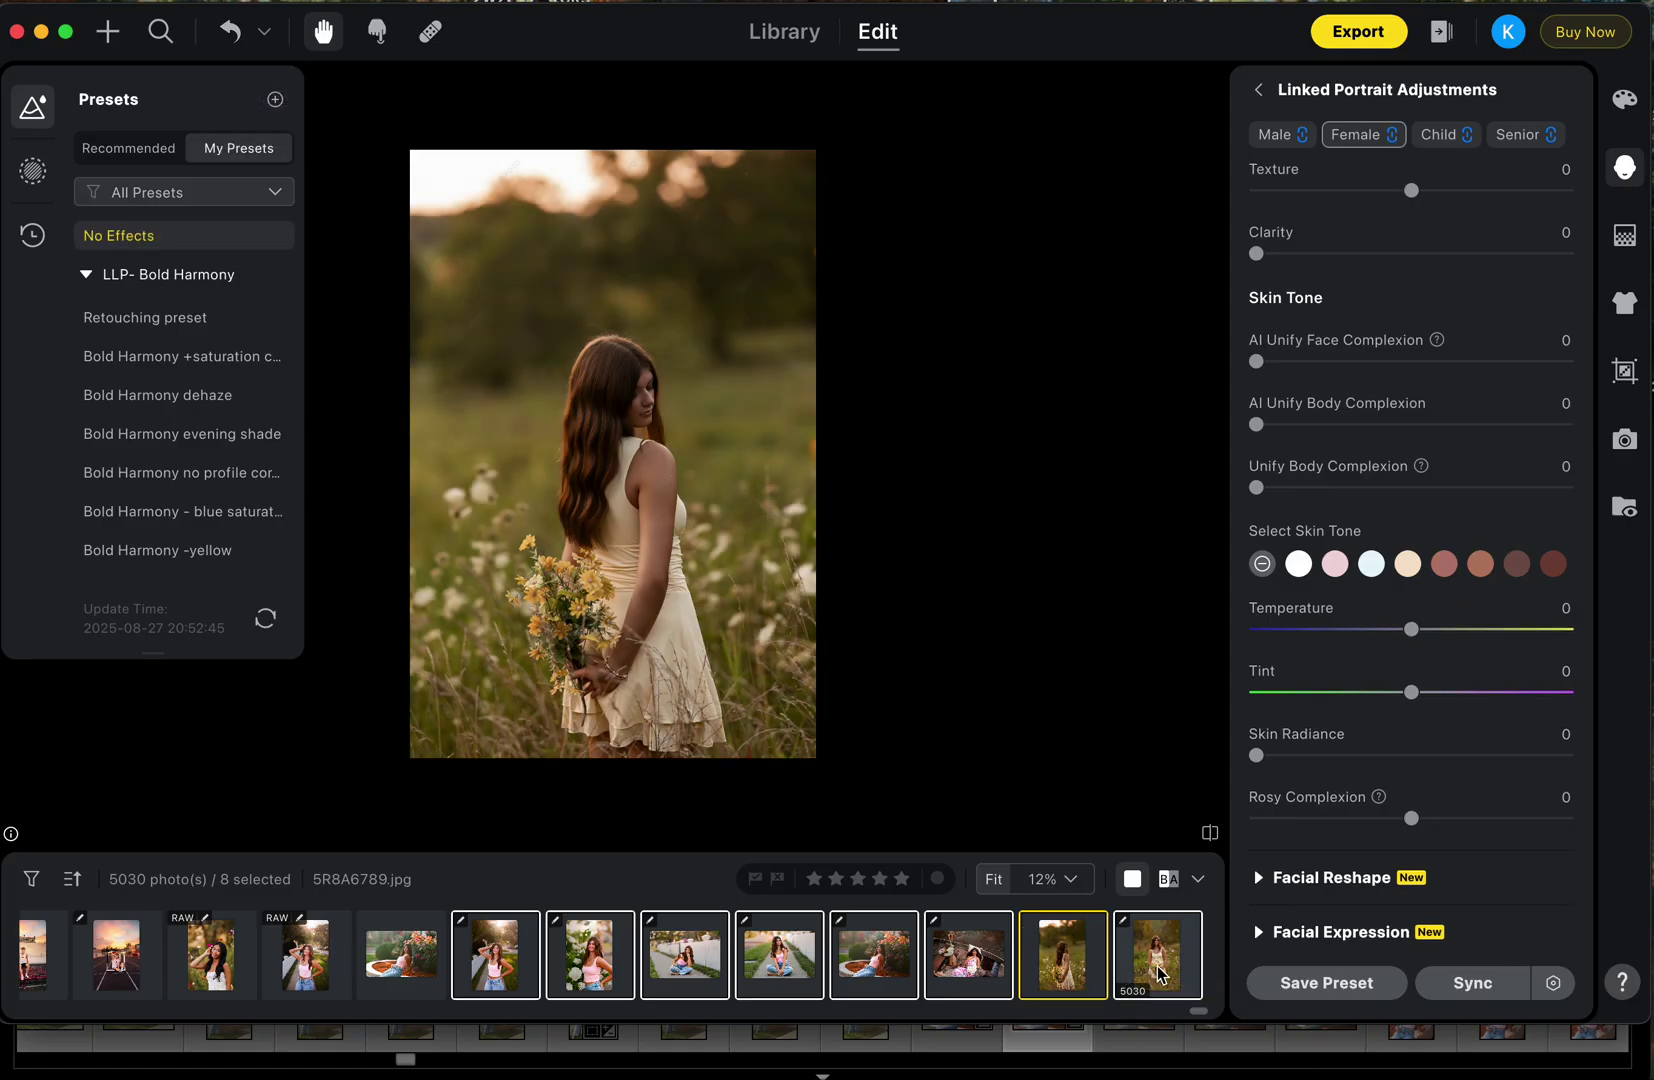
- Review the boat, sitting sidewalk and fence portraits, nudging one portrait's skin tone up slightly
left_click(985, 979)
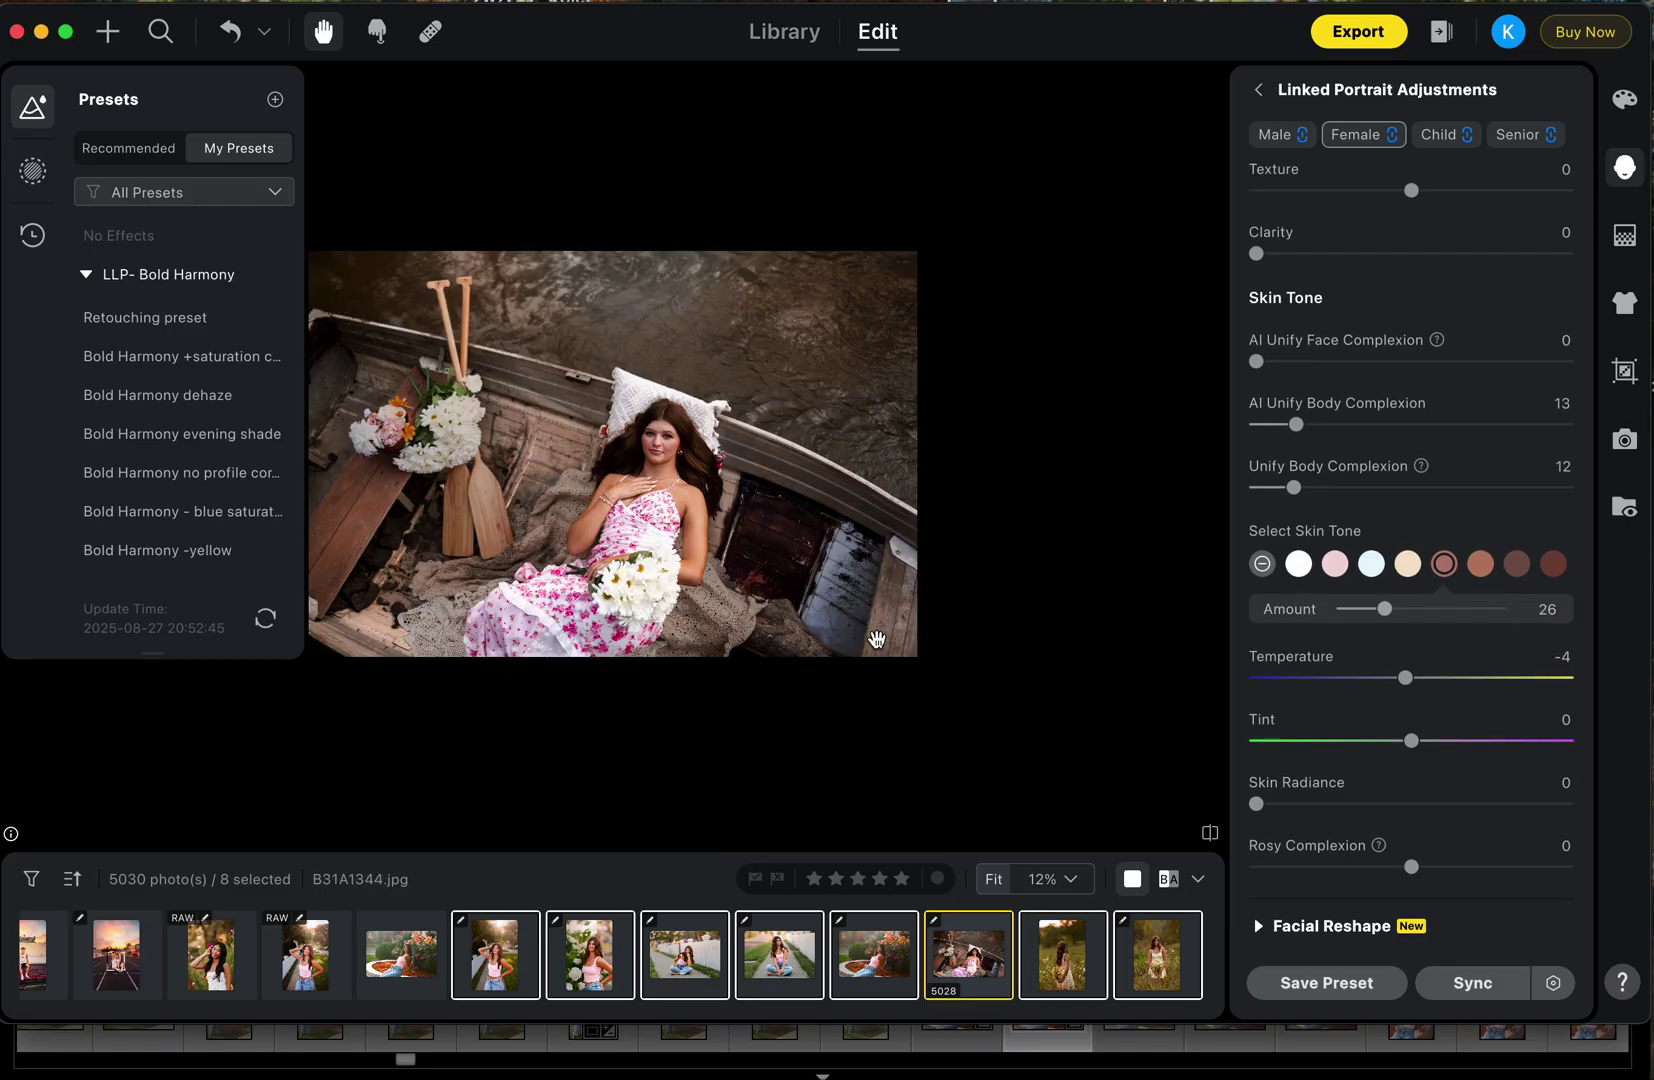
scroll(859, 607, "up", 2)
scroll(1025, 627, "up", 3)
scroll(1025, 627, "up", 2)
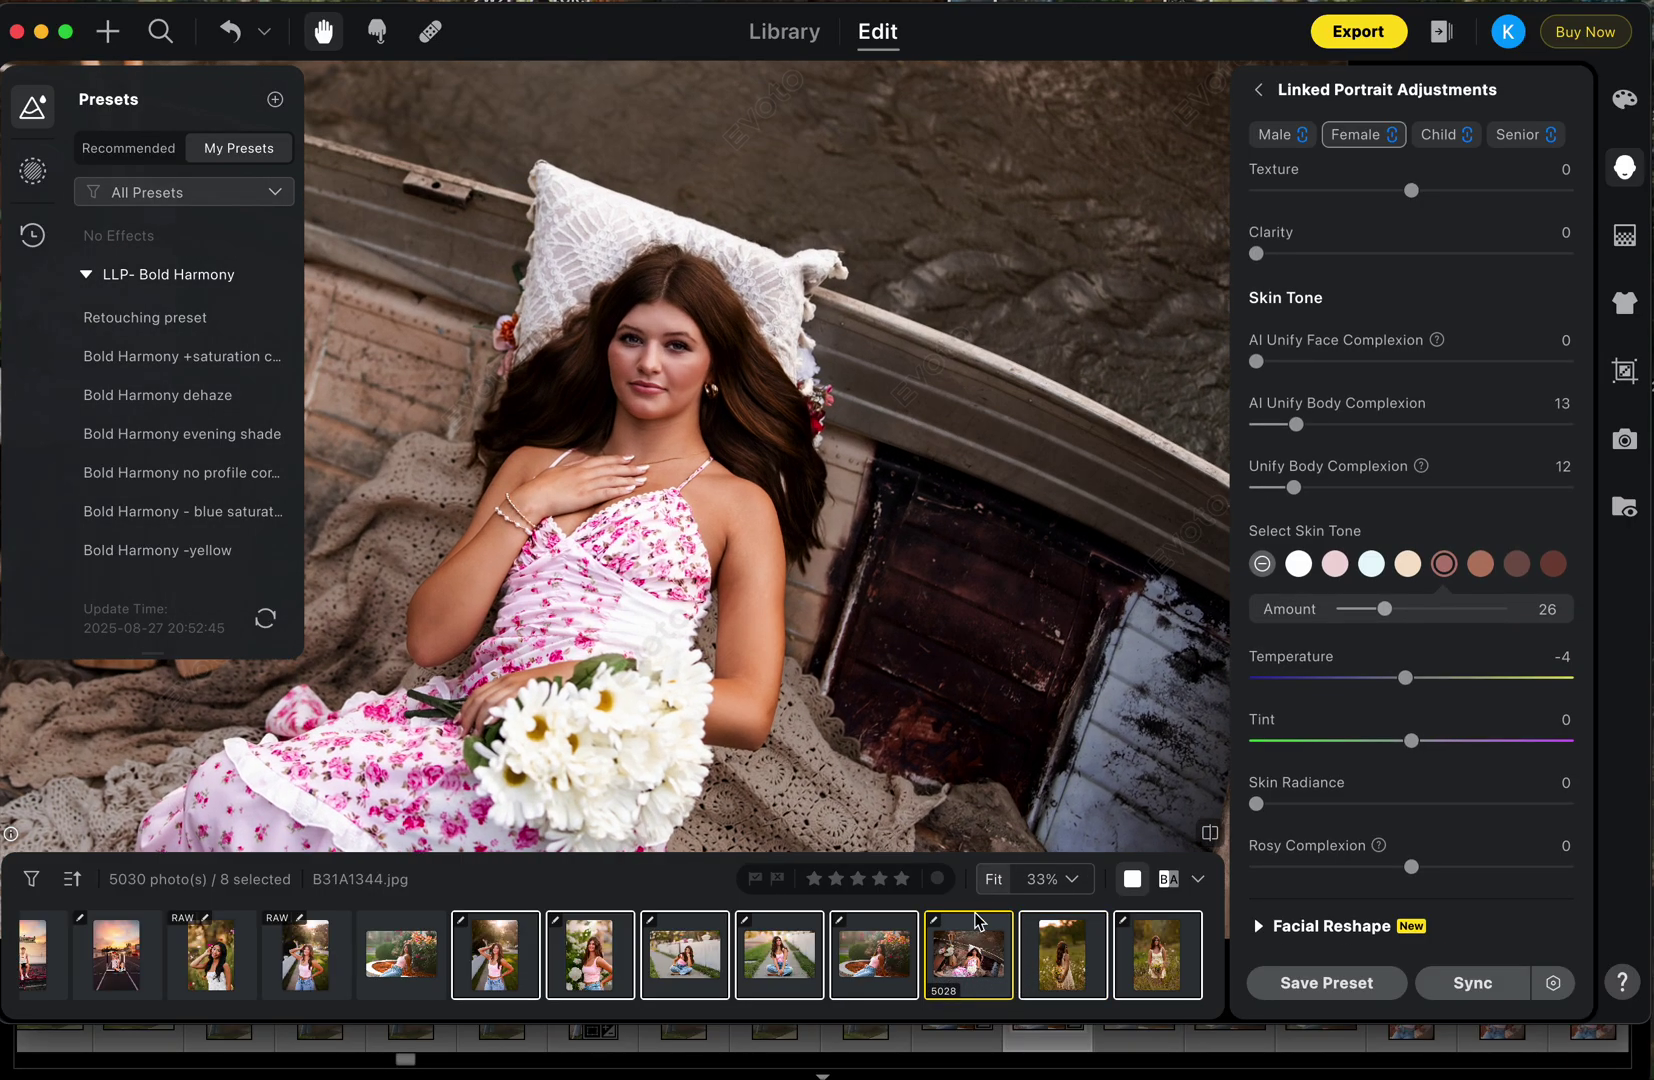
left_click(790, 957)
scroll(723, 816, "down", 3)
left_click_drag(1385, 609, 1430, 609)
left_click(660, 976)
mouse_move(687, 598)
left_mouse_down()
mouse_move(940, 625)
mouse_move(846, 608)
left_mouse_up()
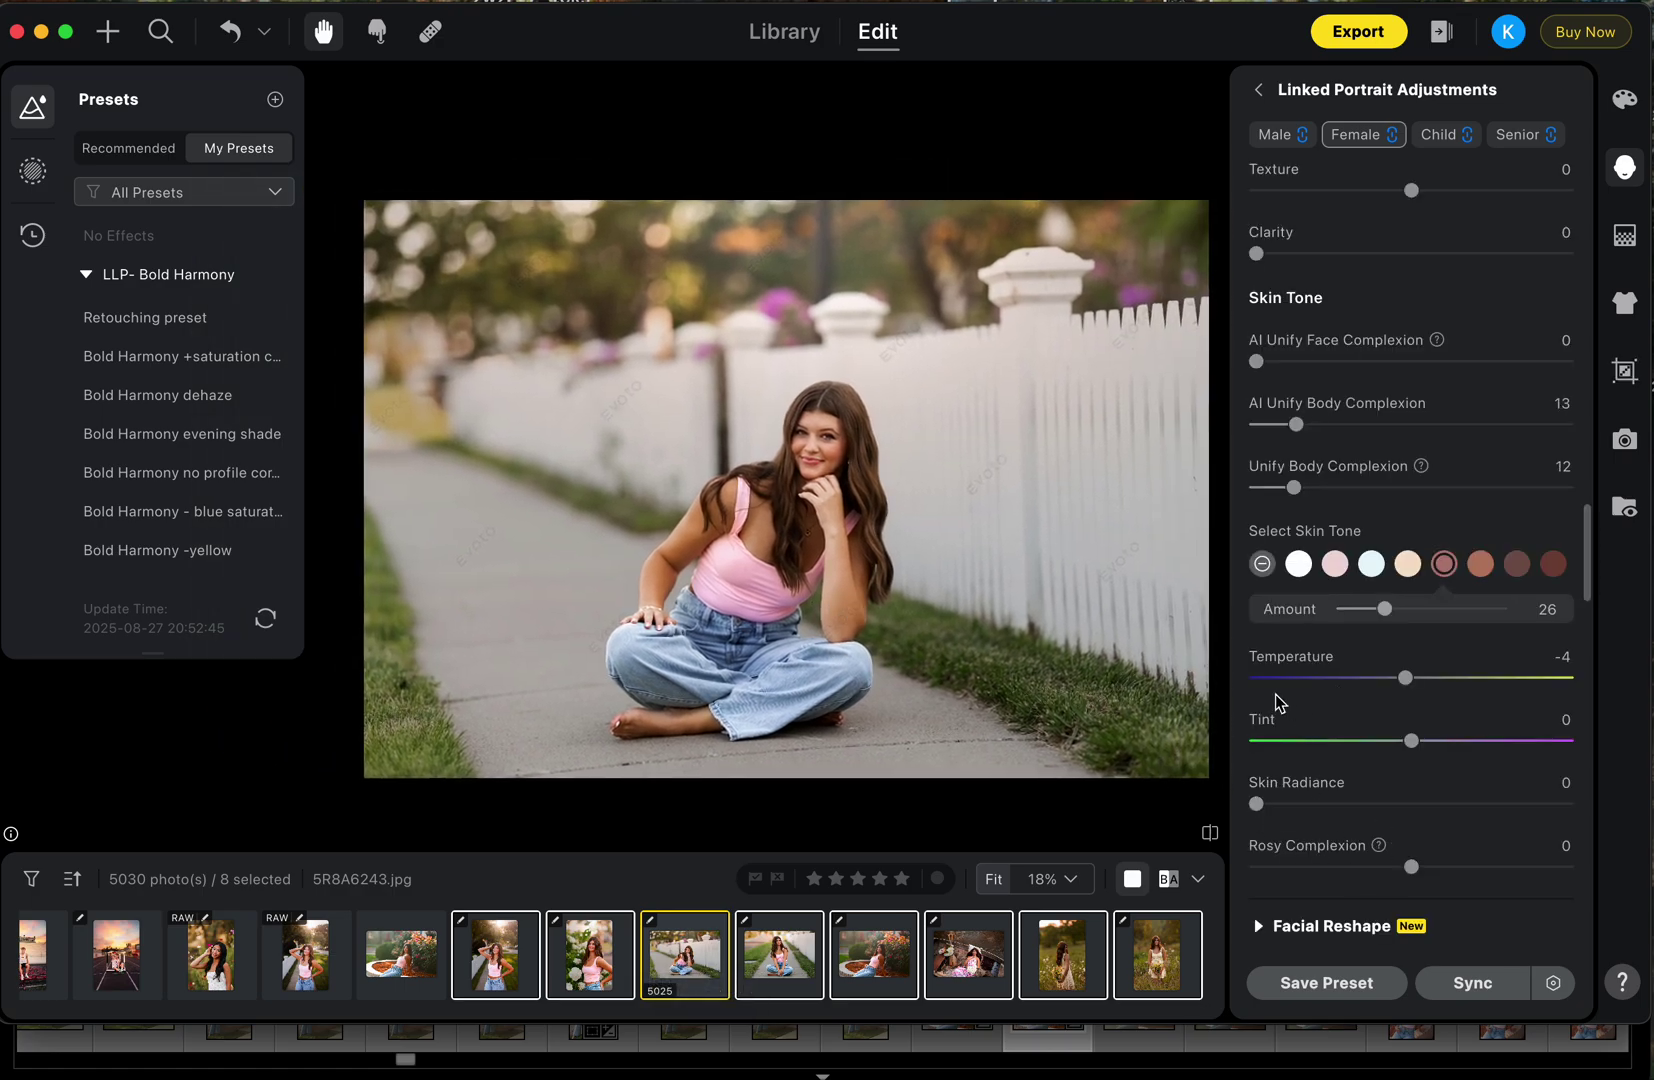
left_click(489, 971)
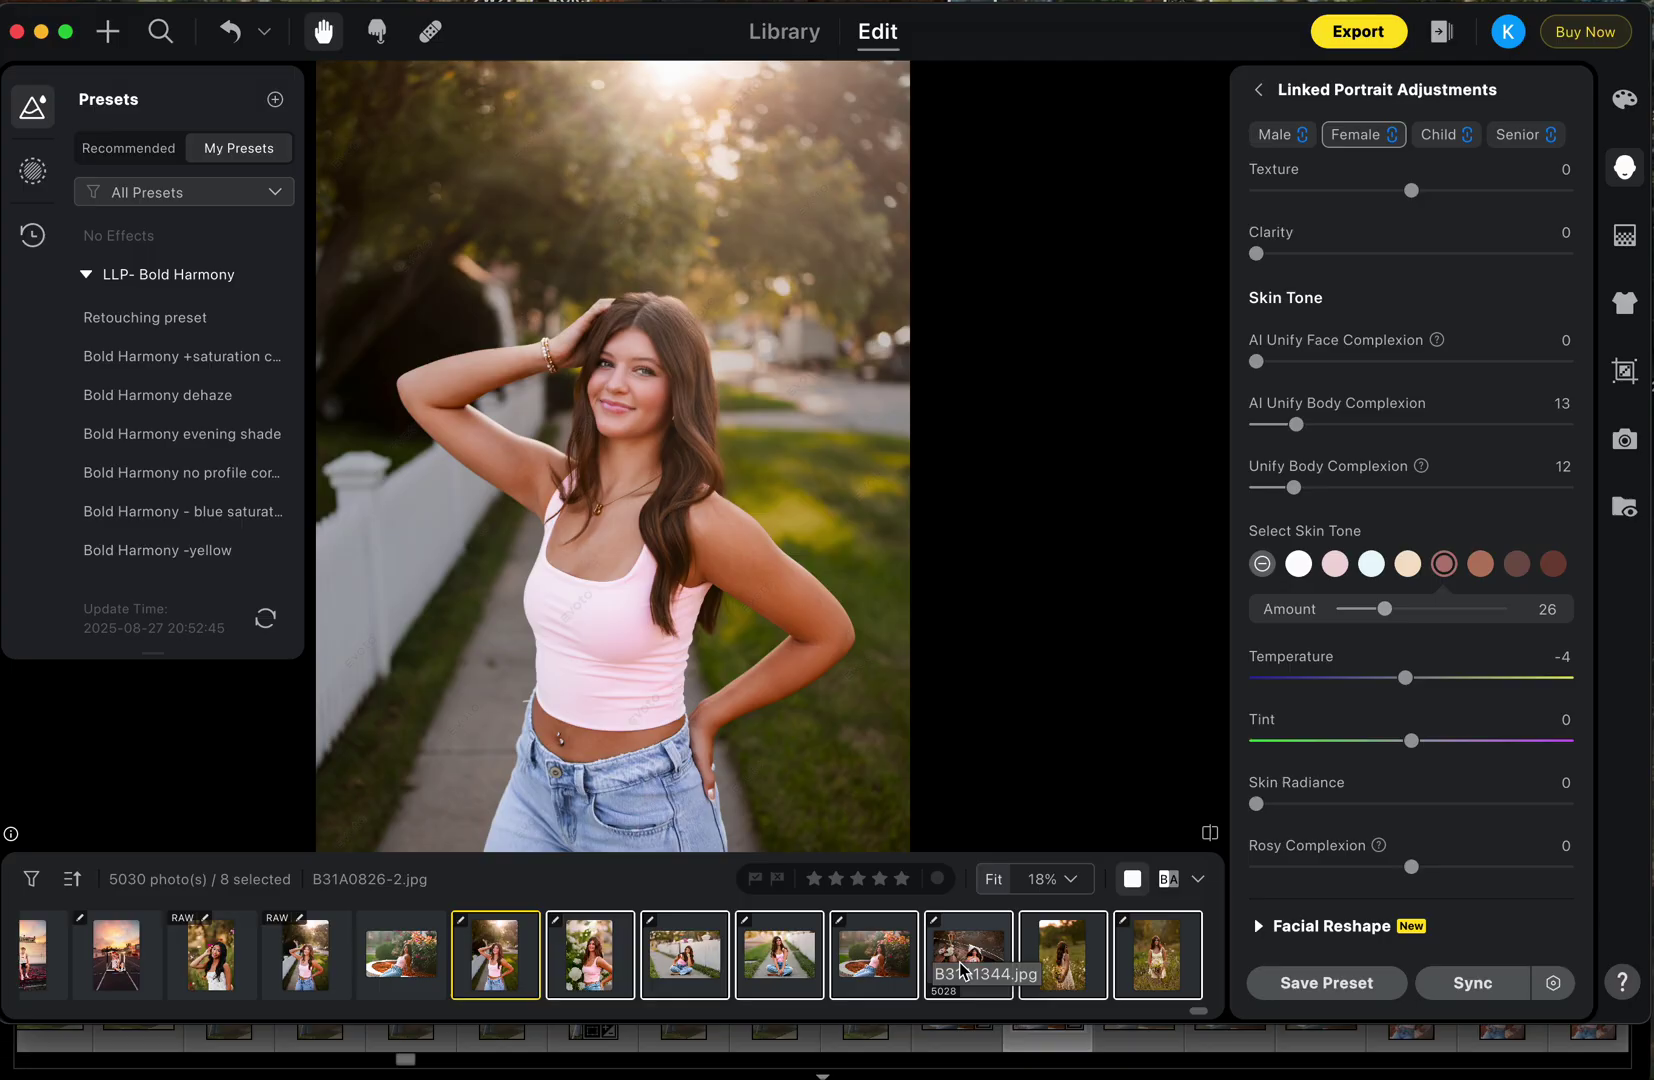
scroll(872, 962, "left", 2)
scroll(827, 962, "right", 1)
scroll(763, 965, "right", 1)
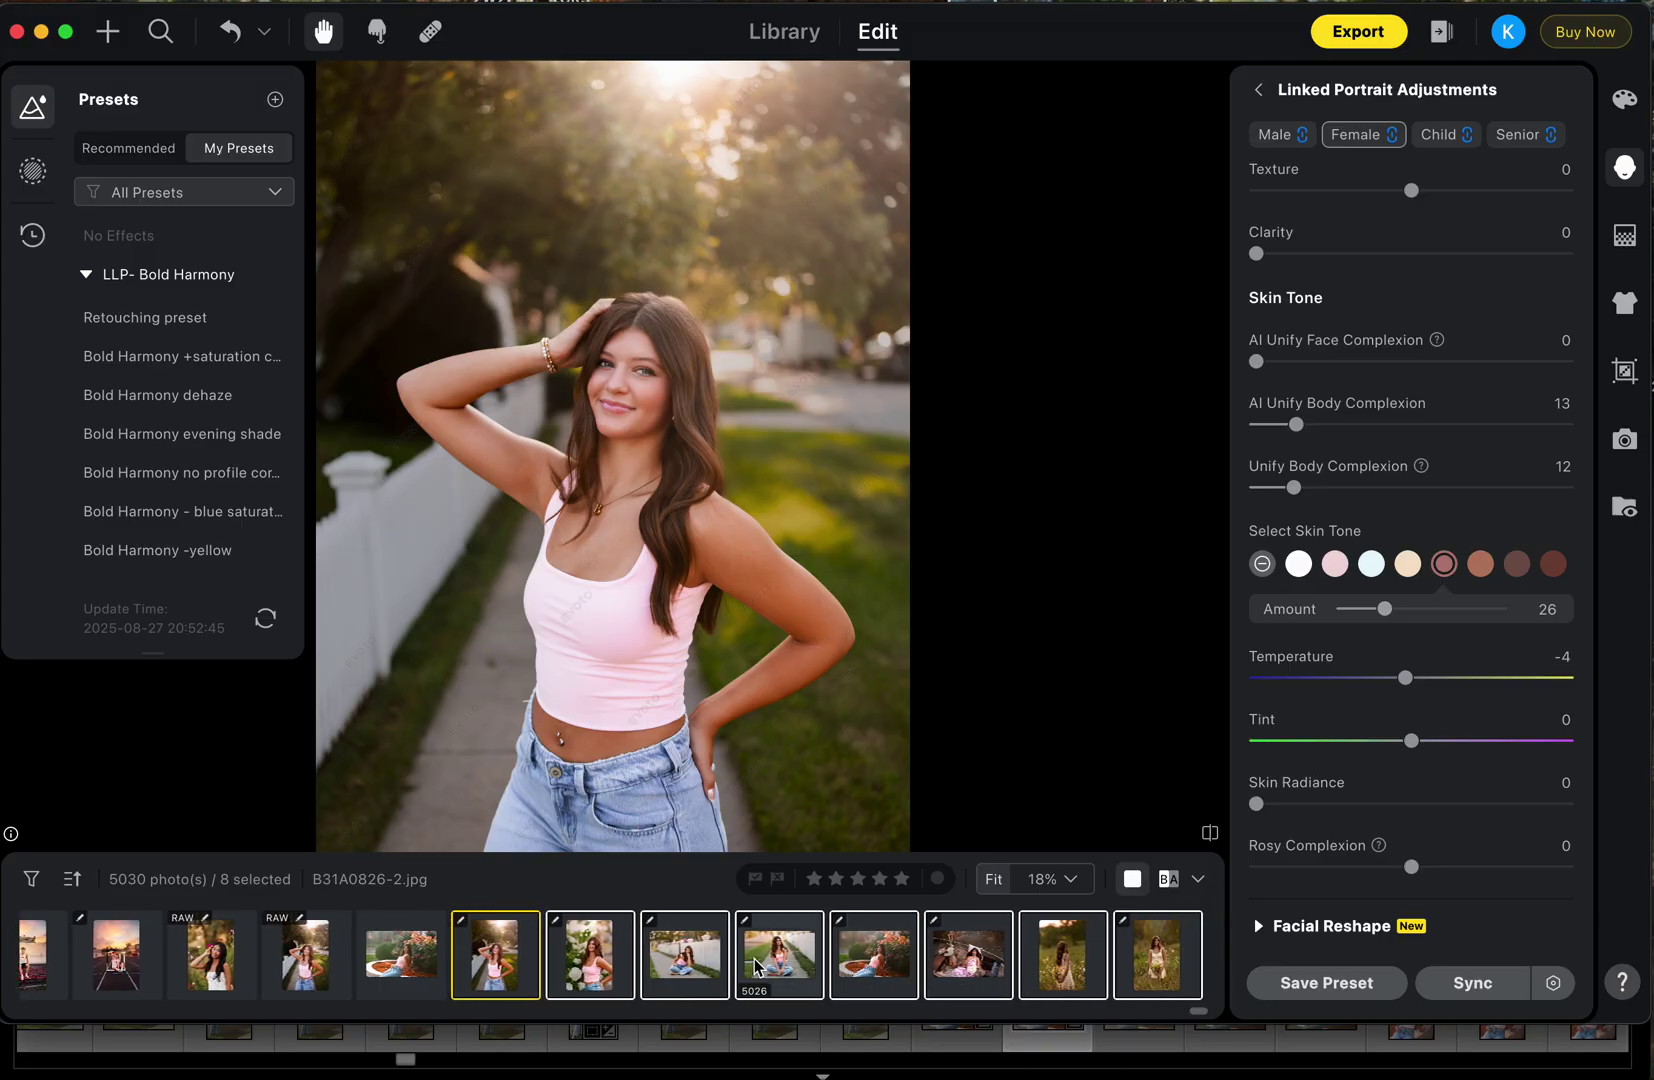
left_click(860, 964)
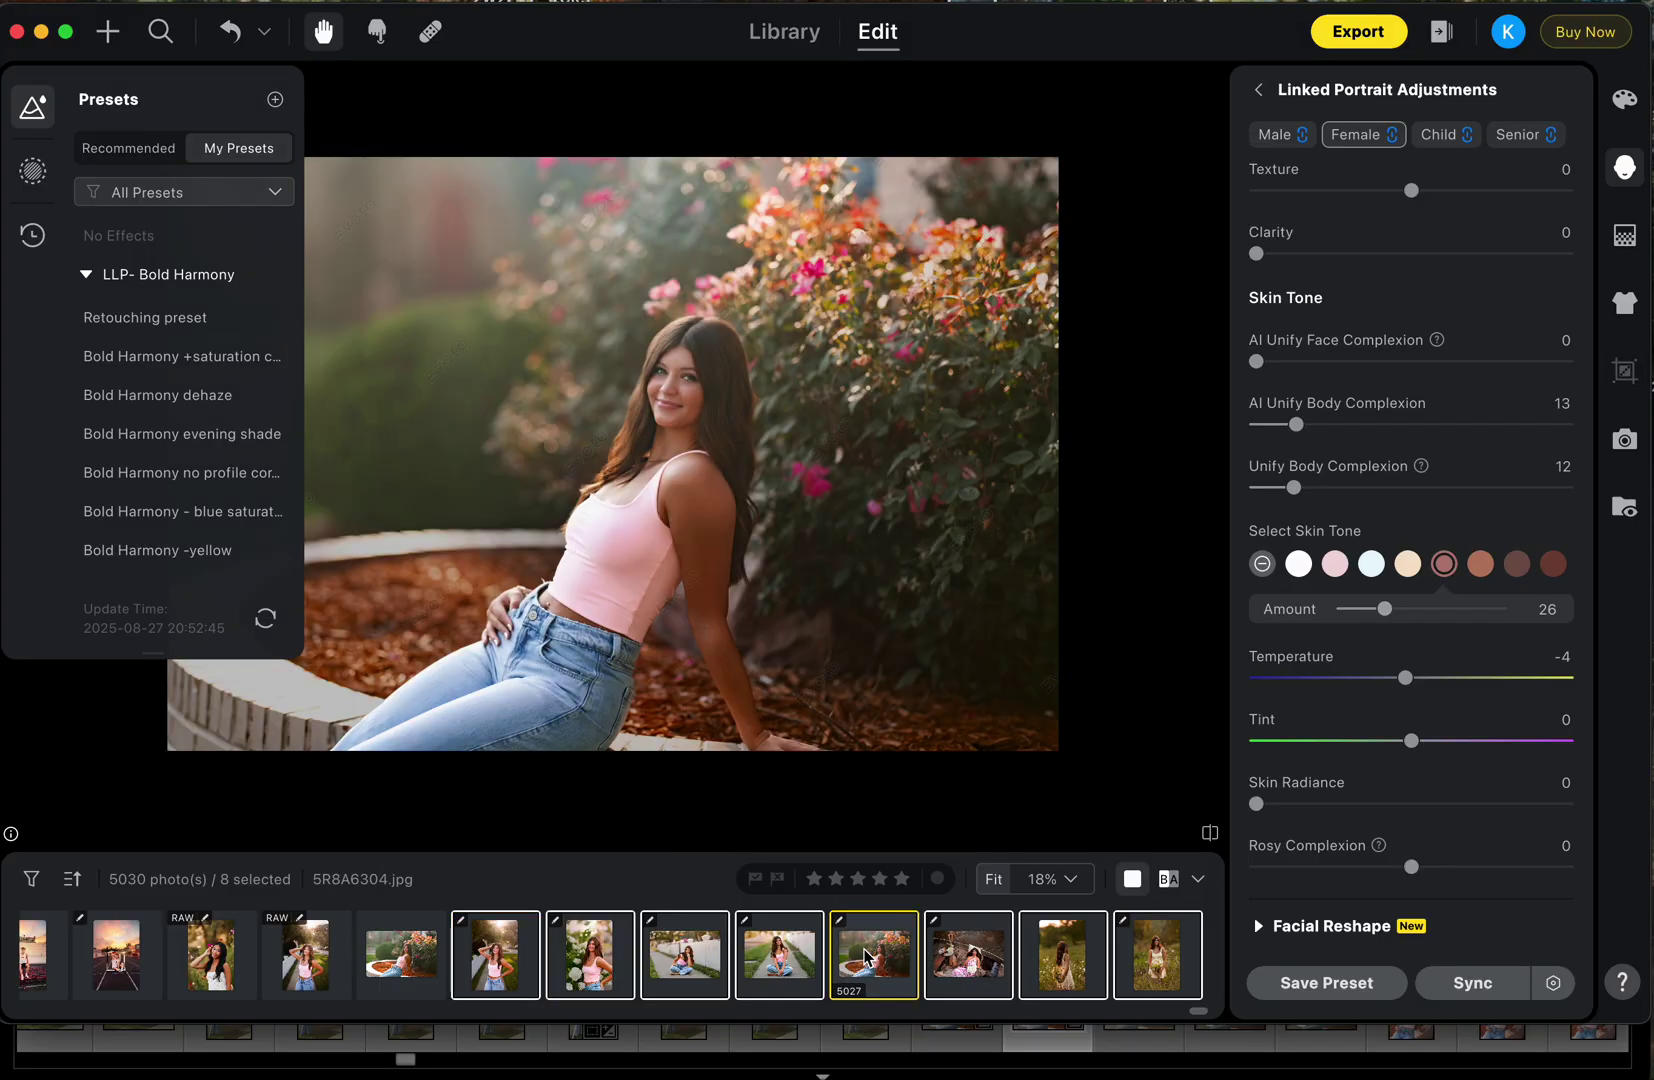